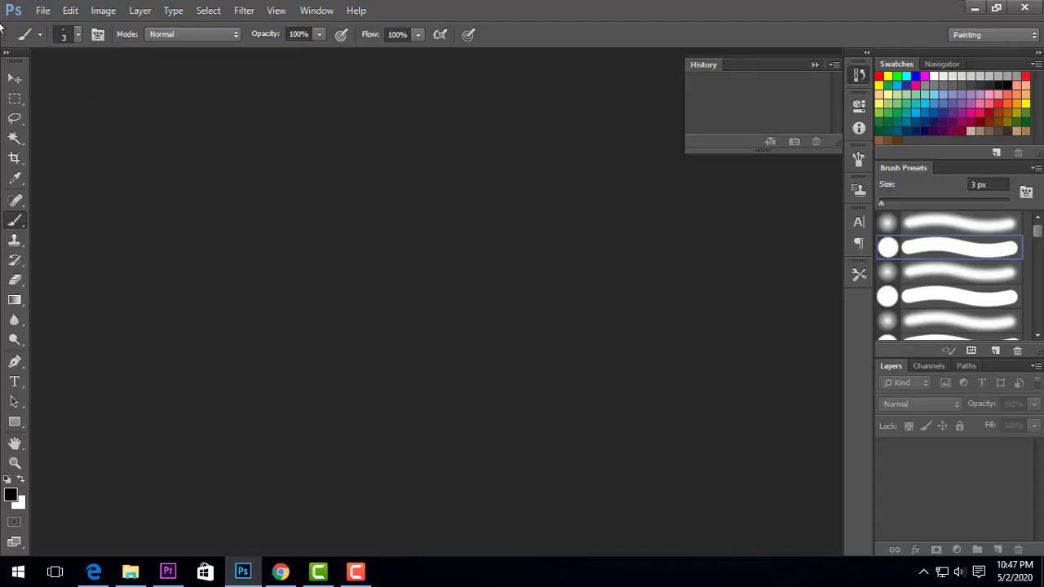
# Create a new 1280 by 720 pixel RGB document at 500 pixels/inch with a white background
pyautogui.click(43, 10)
pyautogui.click(49, 25)
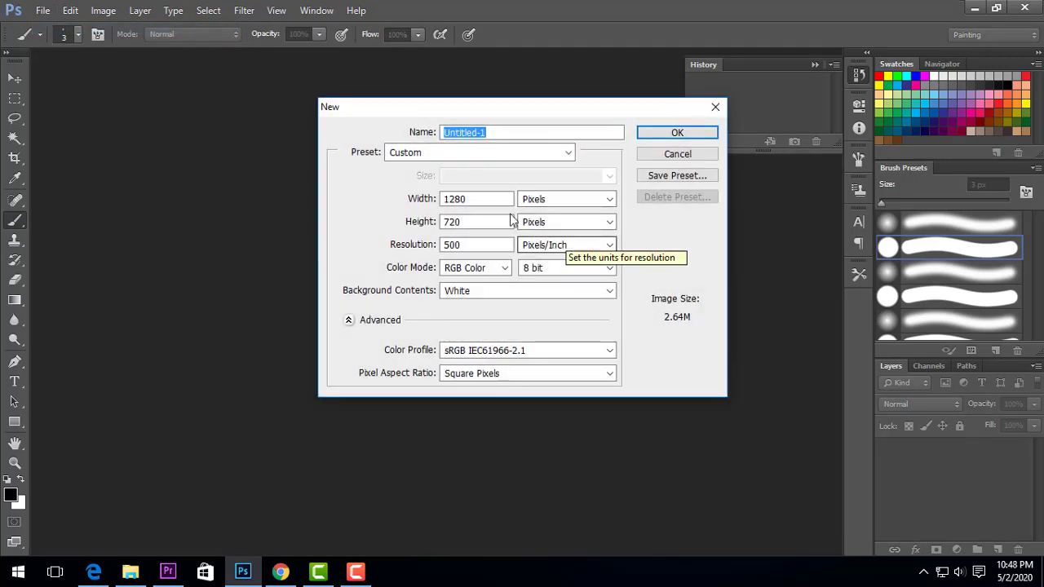
pyautogui.click(491, 198)
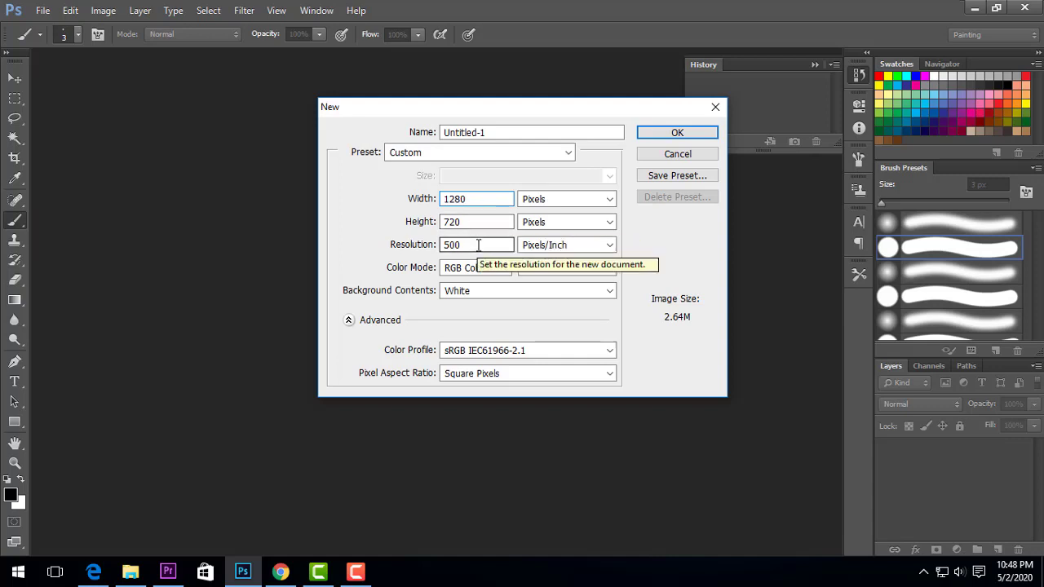
pyautogui.click(424, 246)
pyautogui.click(466, 246)
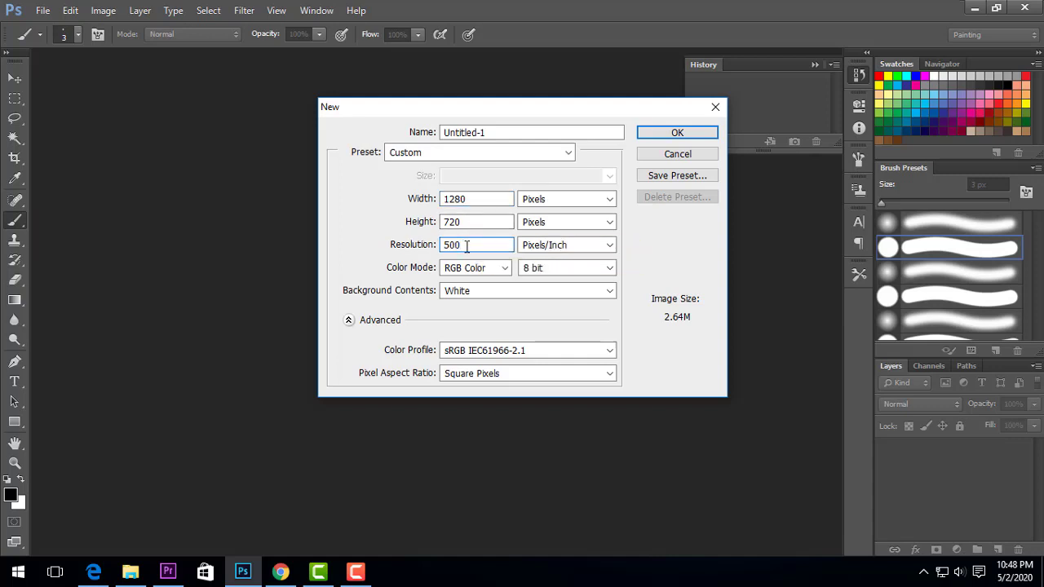
pyautogui.click(674, 134)
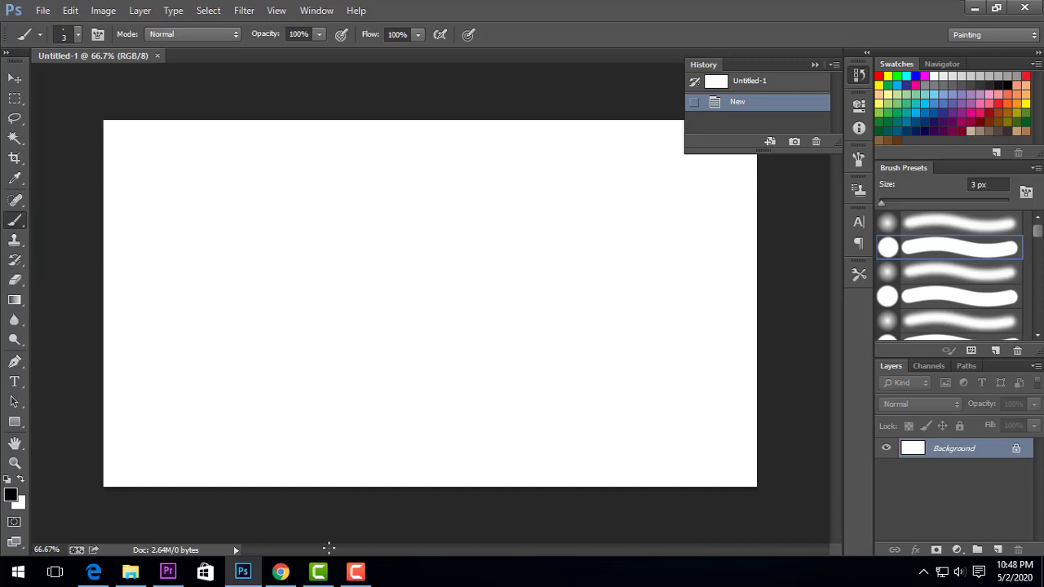
# Switch to Chrome and examine the Google image results for Adobe Premiere Pro thumbnails as design references
pyautogui.click(279, 572)
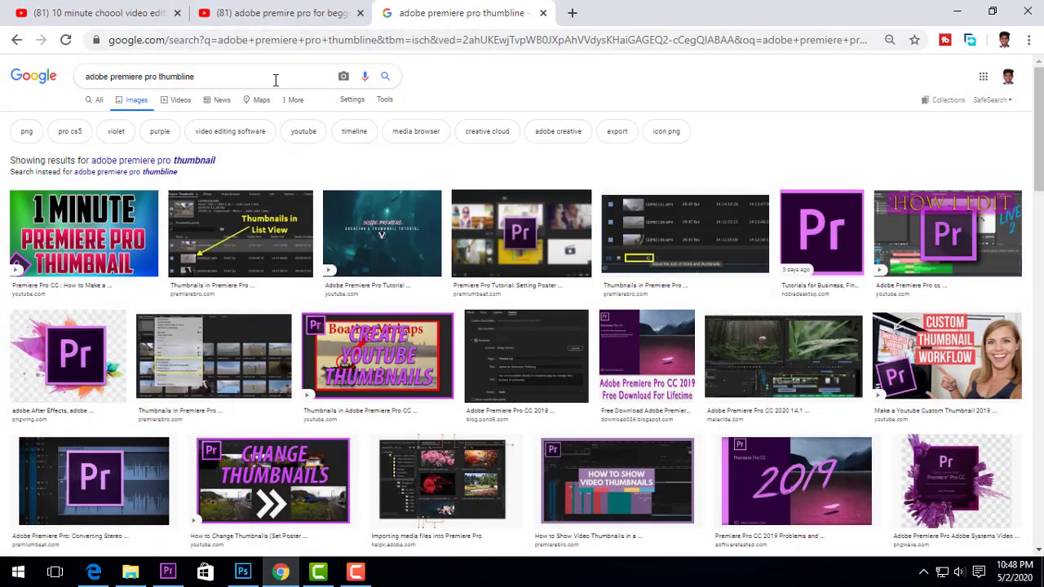
pyautogui.scroll(-5, 337, 177)
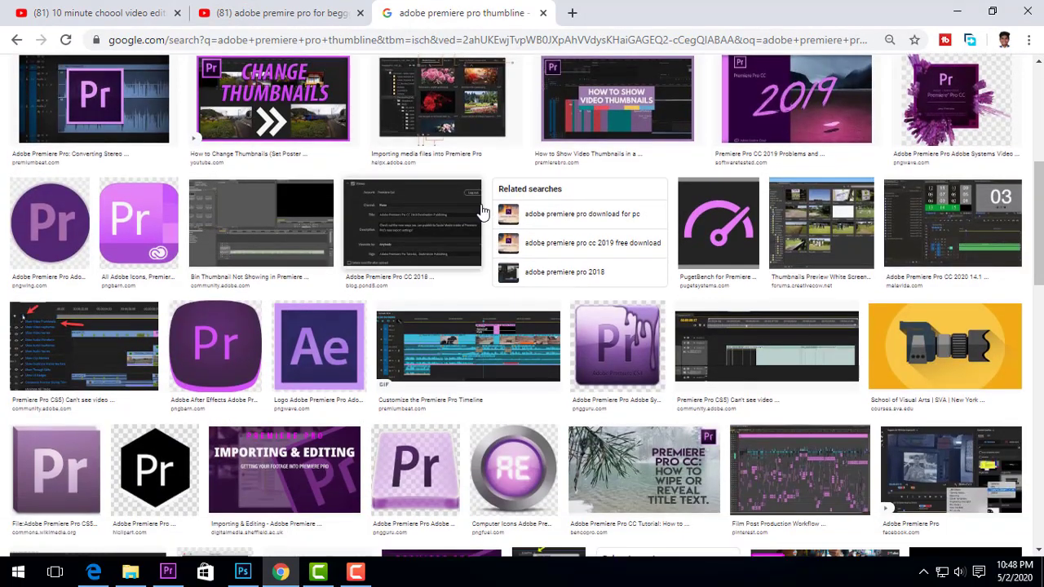
pyautogui.scroll(-5, 482, 211)
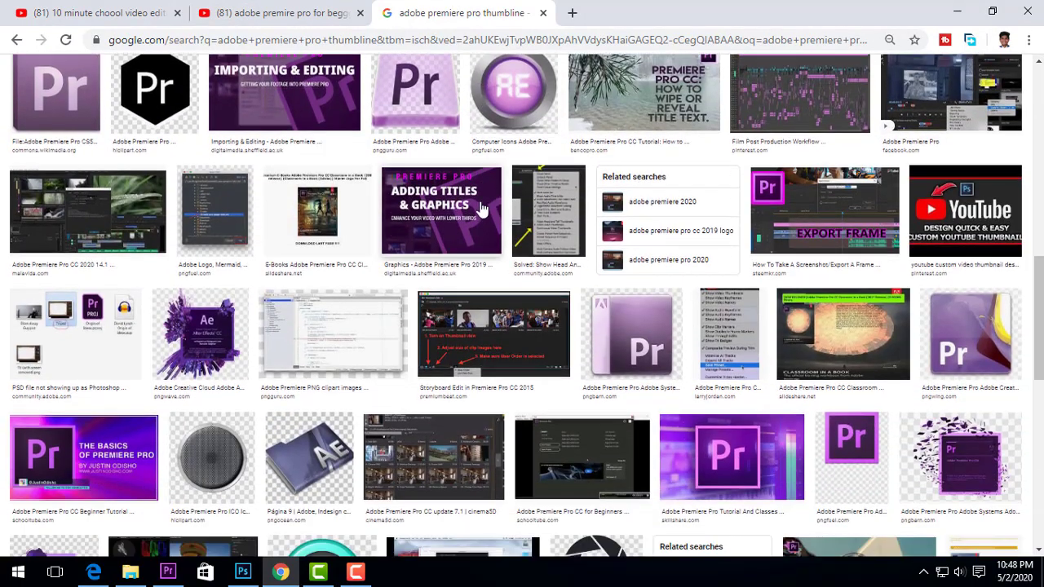
pyautogui.scroll(3, 481, 210)
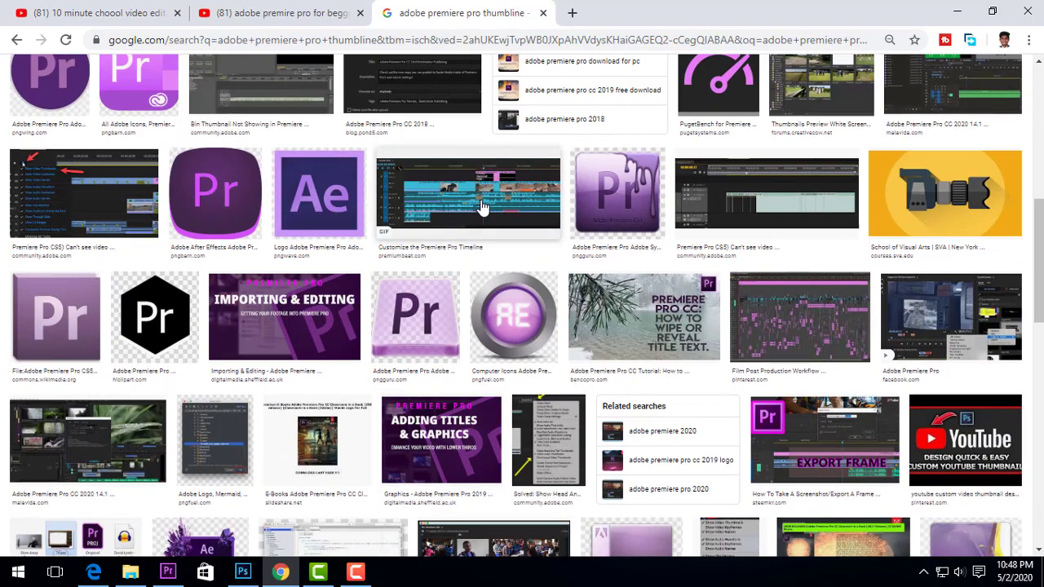
pyautogui.scroll(3, 482, 208)
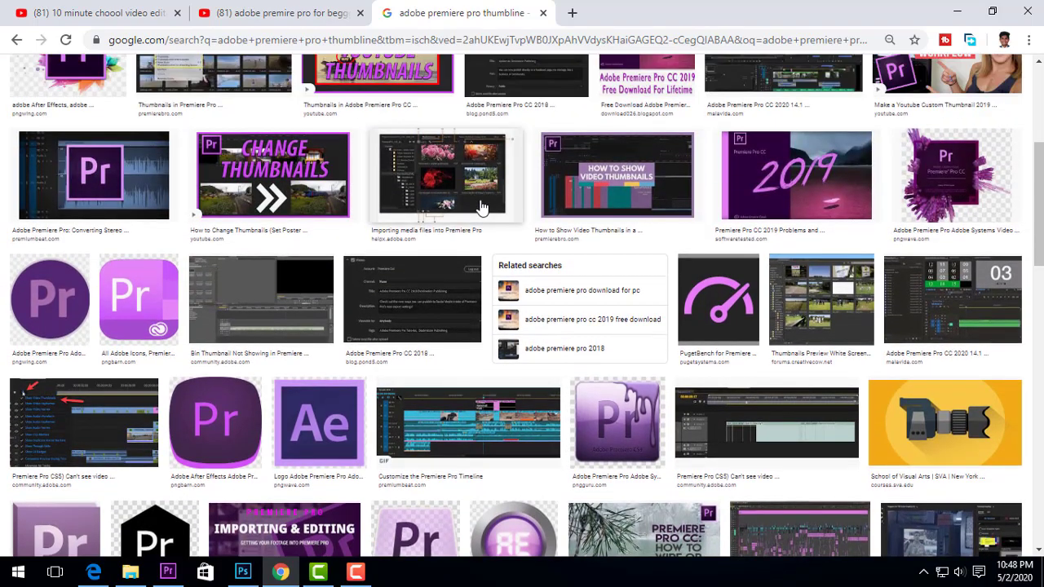
pyautogui.scroll(1, 481, 208)
pyautogui.scroll(3, 480, 208)
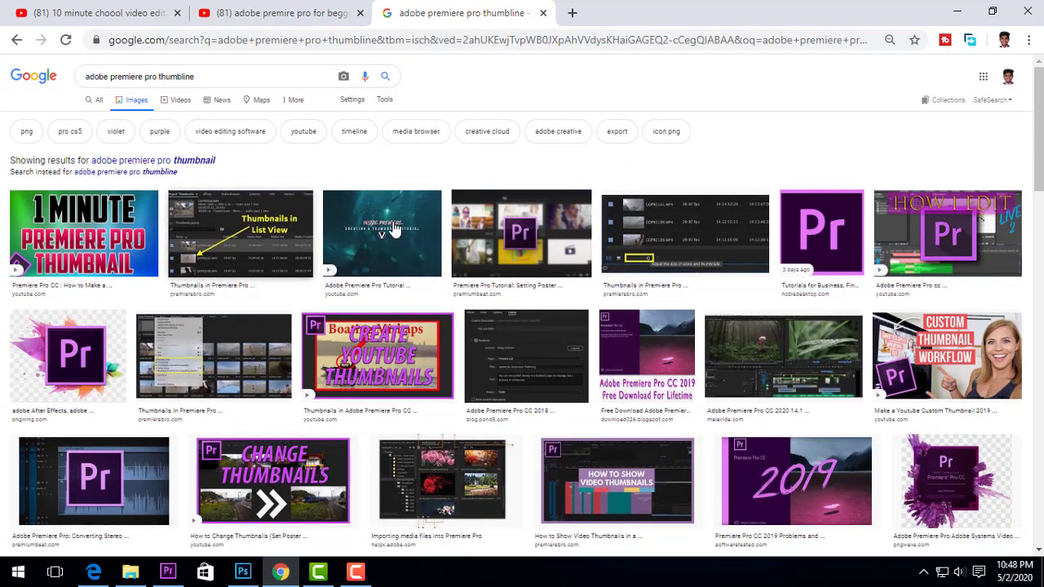
pyautogui.scroll(-2, 571, 321)
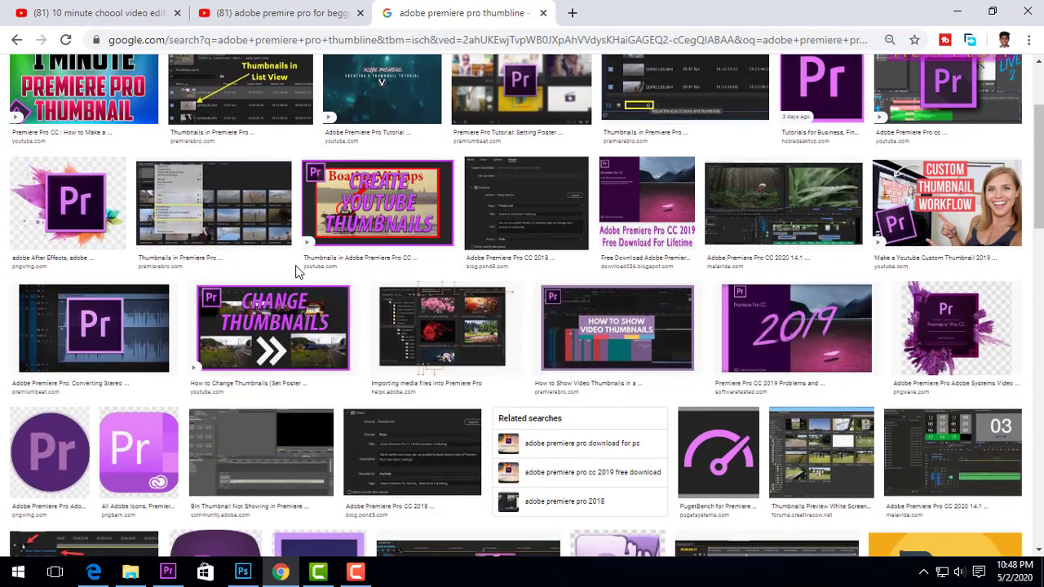
pyautogui.scroll(-1, 538, 281)
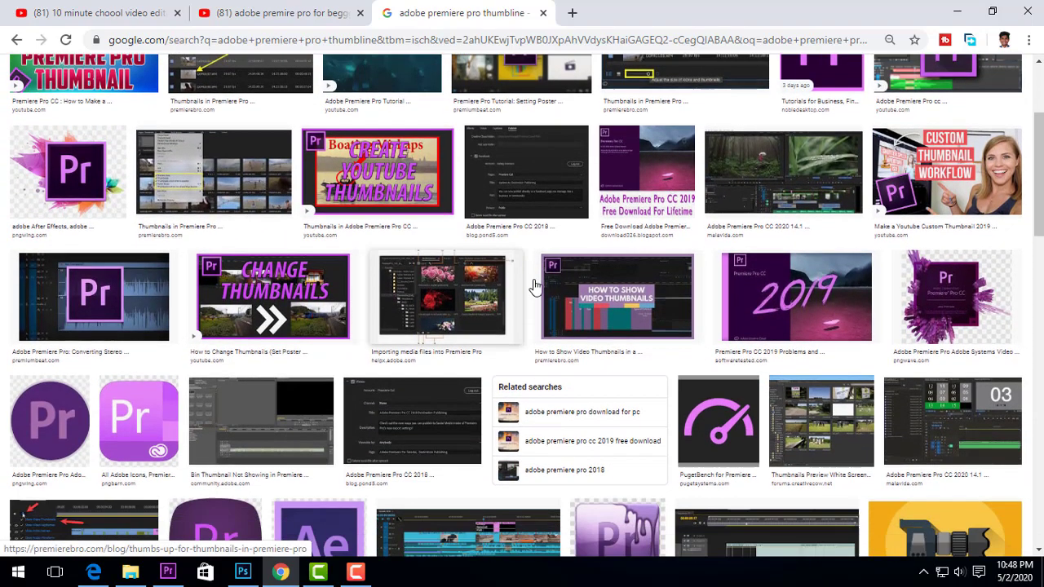
pyautogui.scroll(-8, 539, 280)
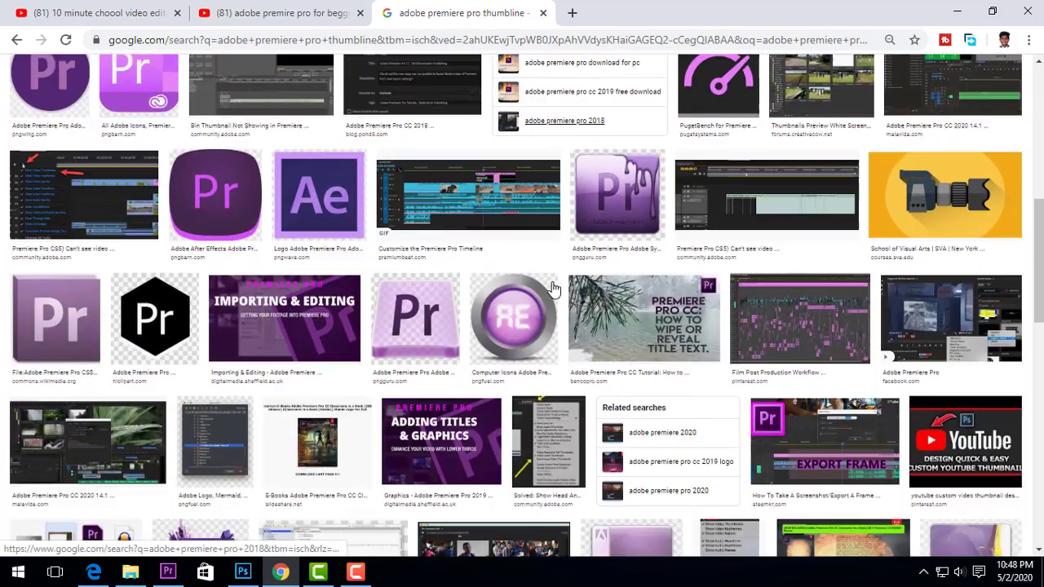
pyautogui.scroll(-7, 542, 287)
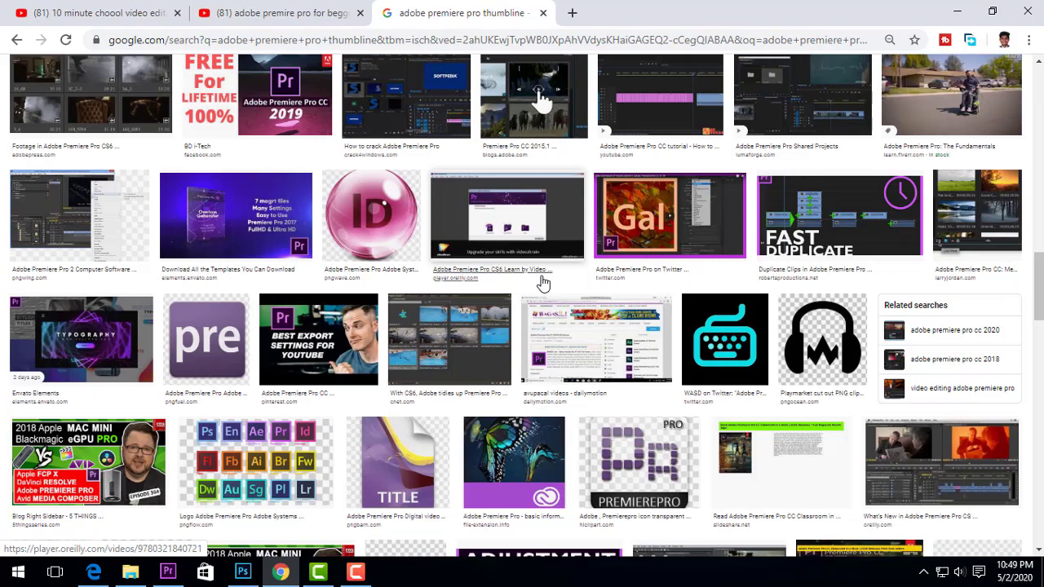
pyautogui.scroll(7, 538, 282)
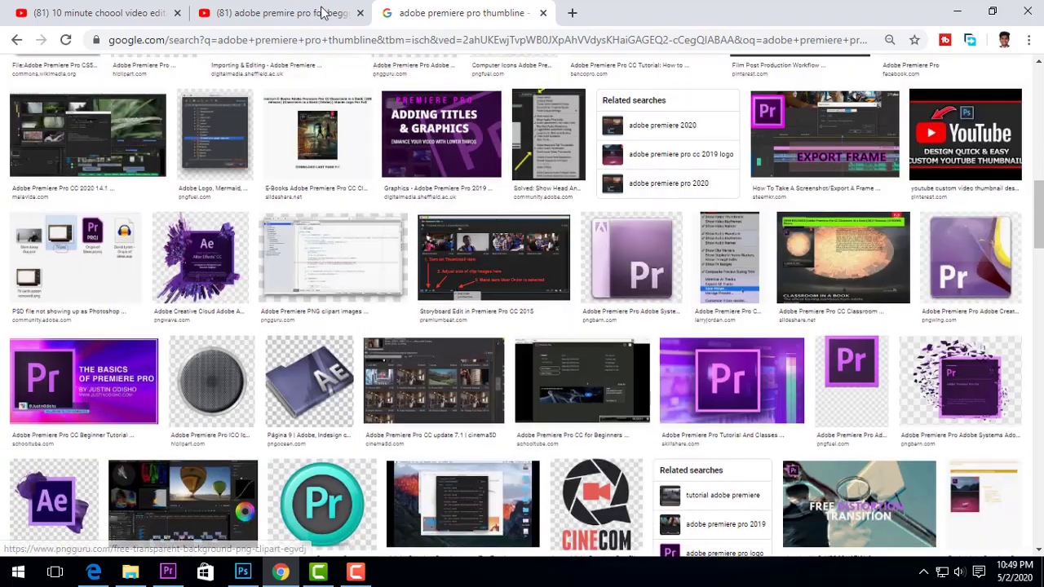
# Examine the video thumbnails in the YouTube results for beginner Adobe Premiere Pro tutorials
pyautogui.click(285, 16)
pyautogui.scroll(7, 428, 189)
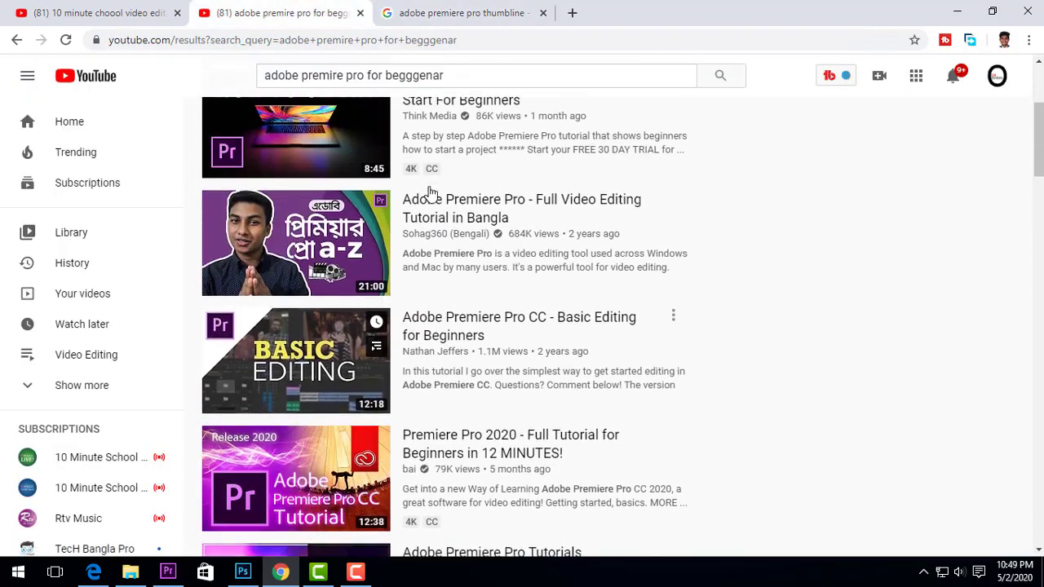
pyautogui.scroll(-8, 432, 195)
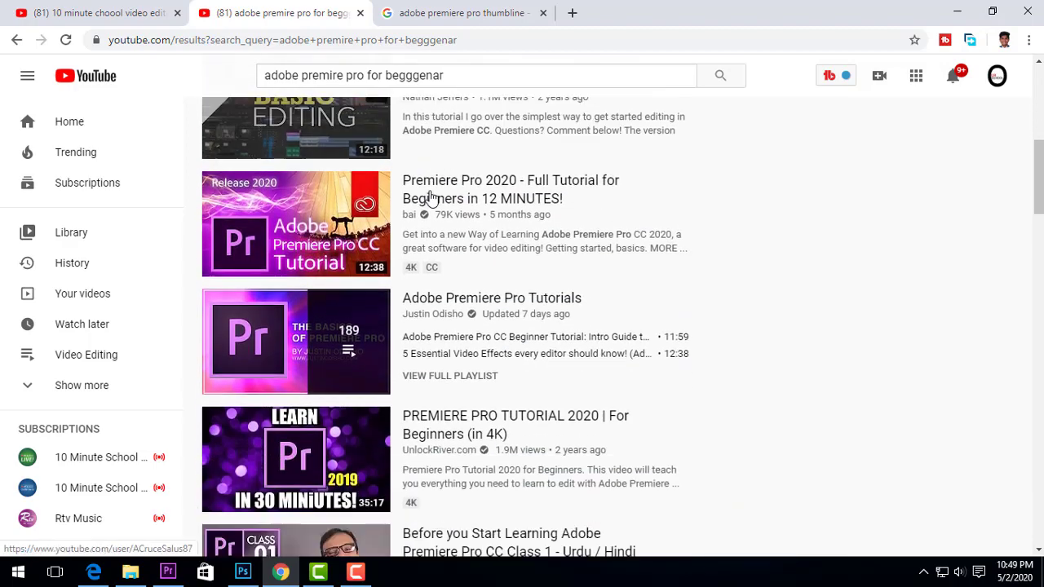
pyautogui.scroll(-6, 433, 200)
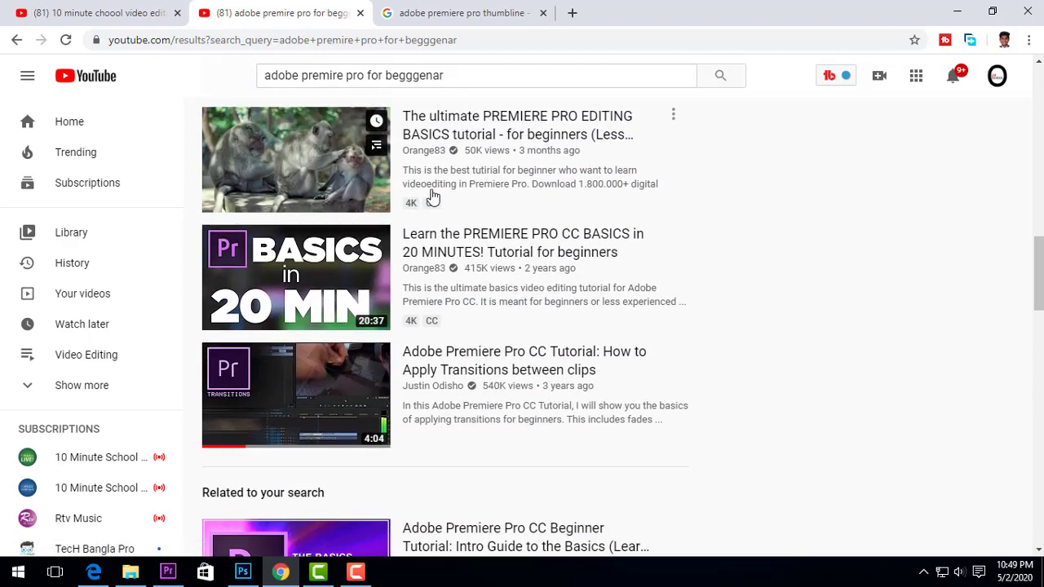
pyautogui.scroll(-6, 432, 195)
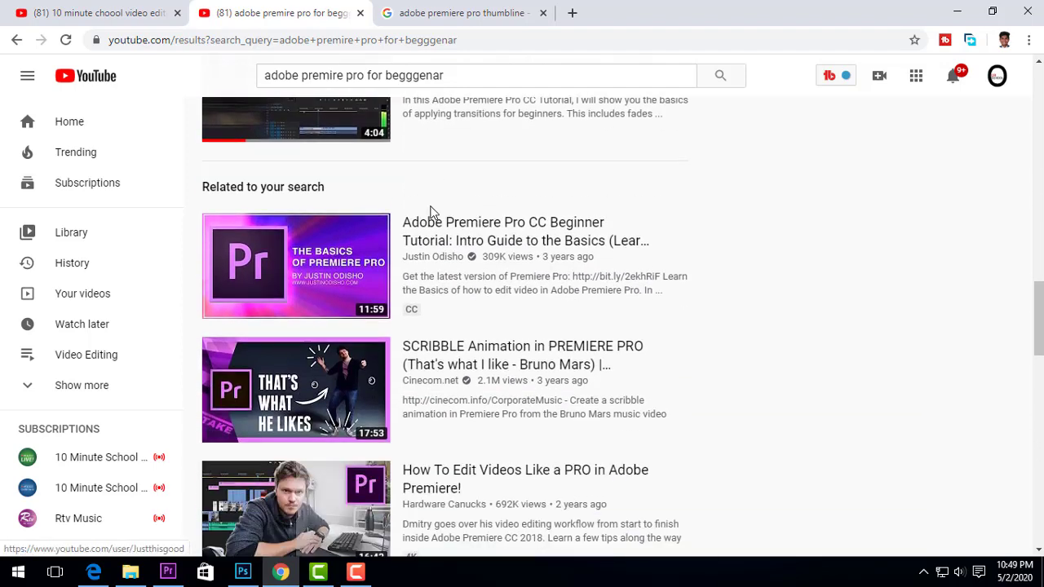
pyautogui.scroll(-5, 432, 210)
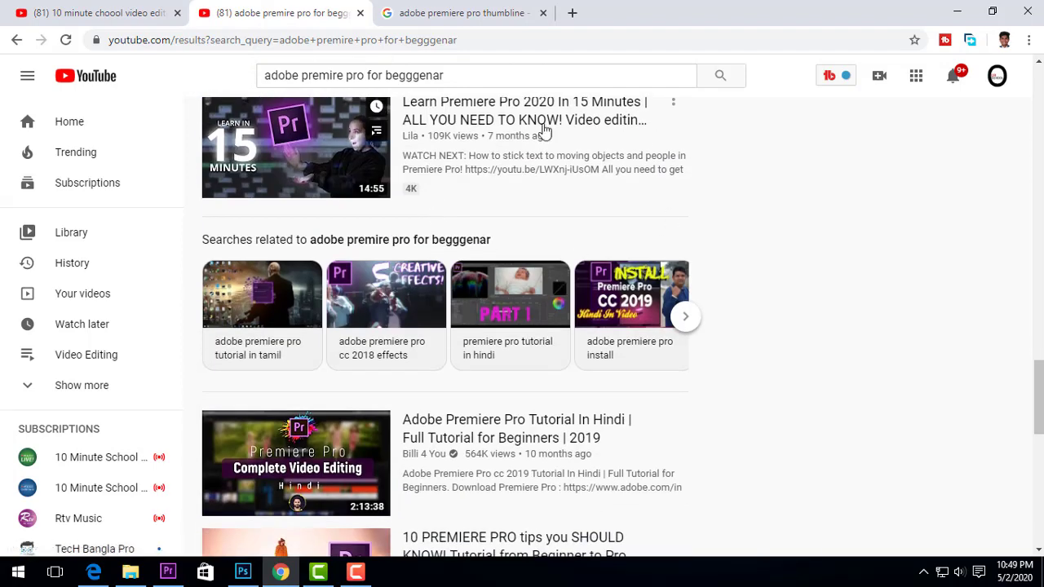
# Switch to Premiere Pro and capture a full-screen screenshot of its empty workspace
pyautogui.click(242, 572)
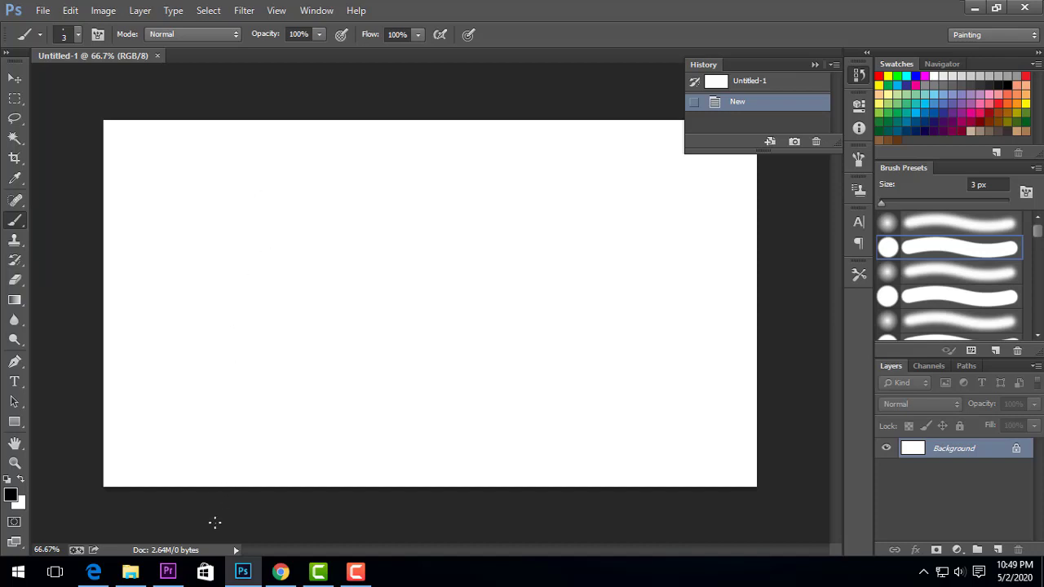
pyautogui.click(169, 573)
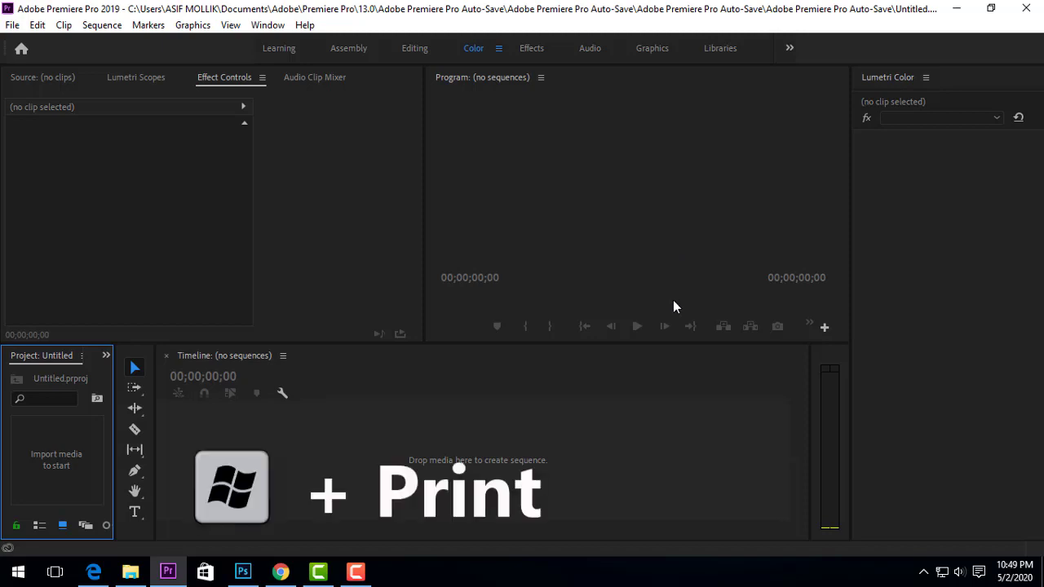
pyautogui.press('super+Print')
# Return to Photoshop and open Screenshot (7) from the Screenshots folder in Pictures
pyautogui.click(242, 572)
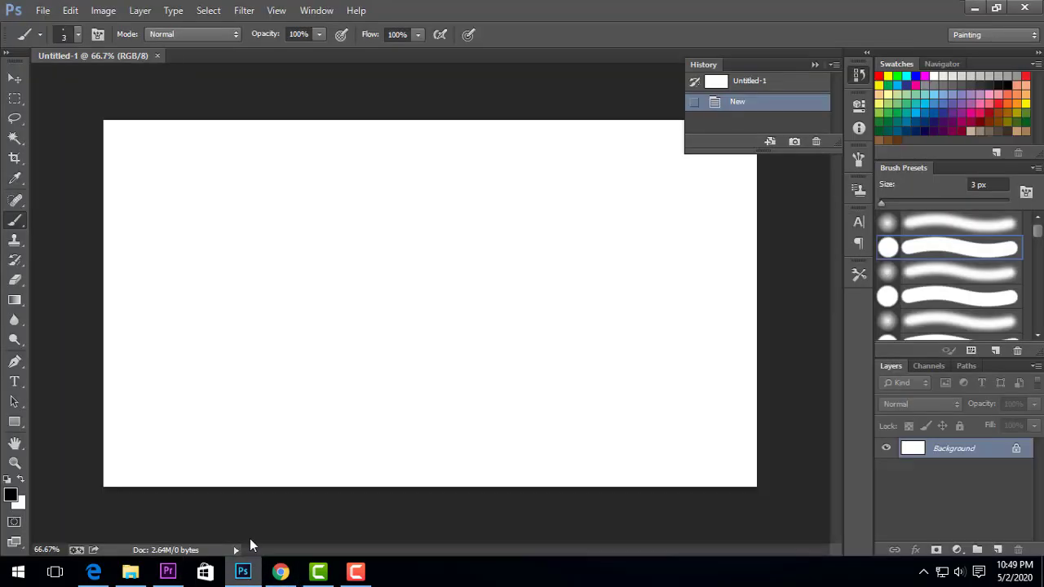
pyautogui.click(43, 10)
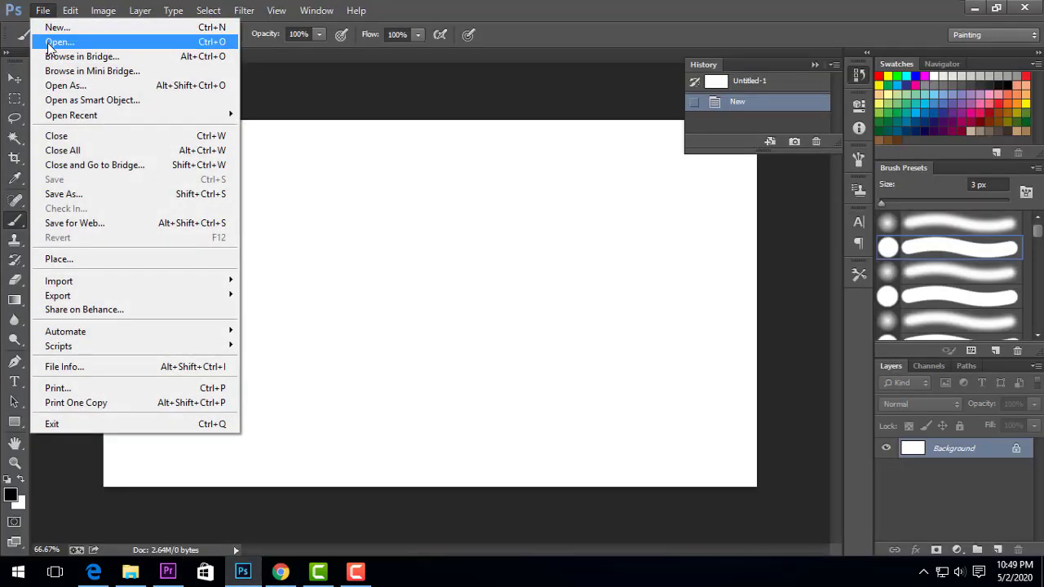
pyautogui.click(48, 46)
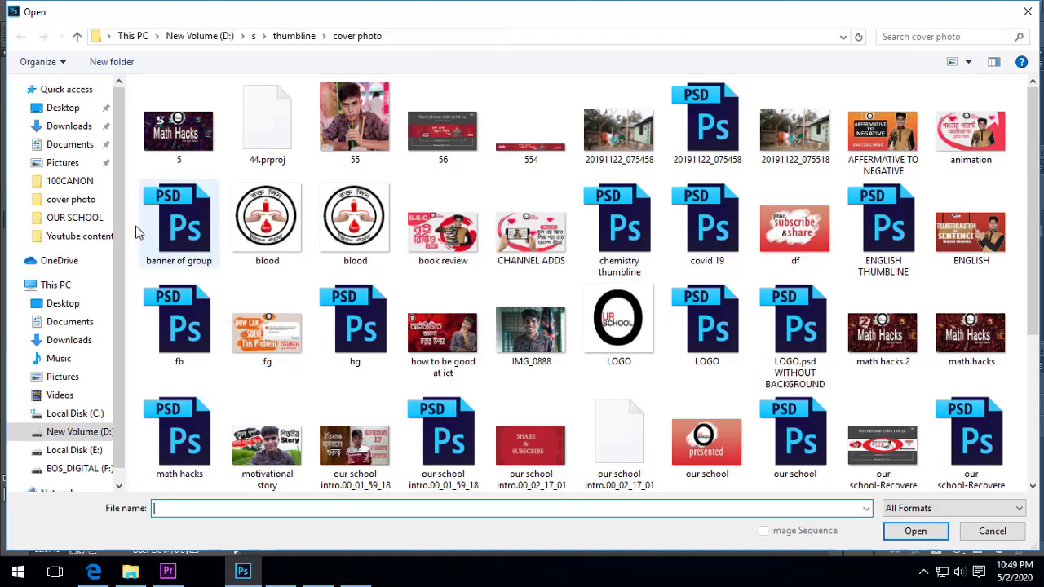
pyautogui.click(59, 163)
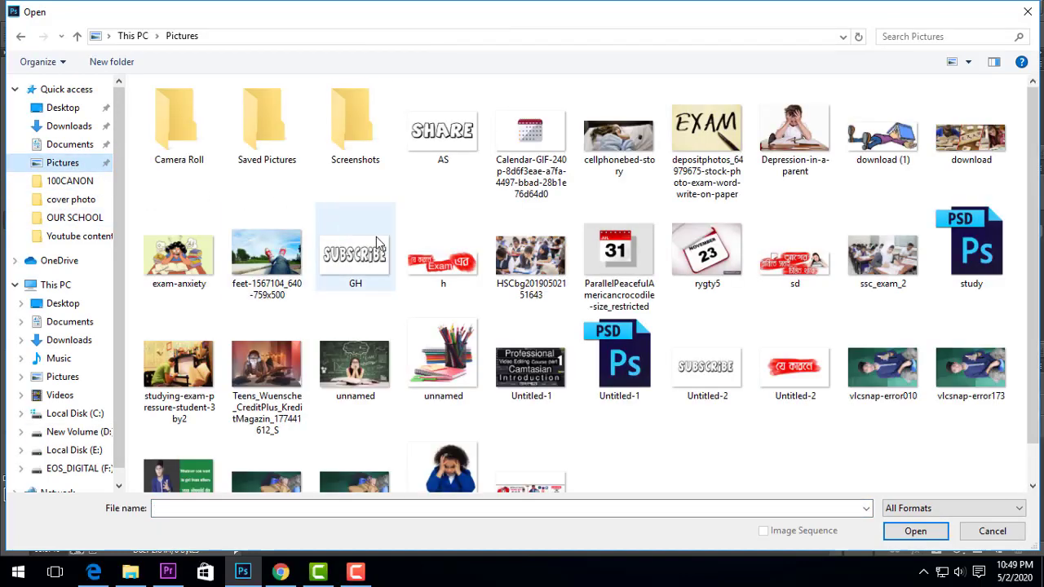
pyautogui.doubleClick(356, 126)
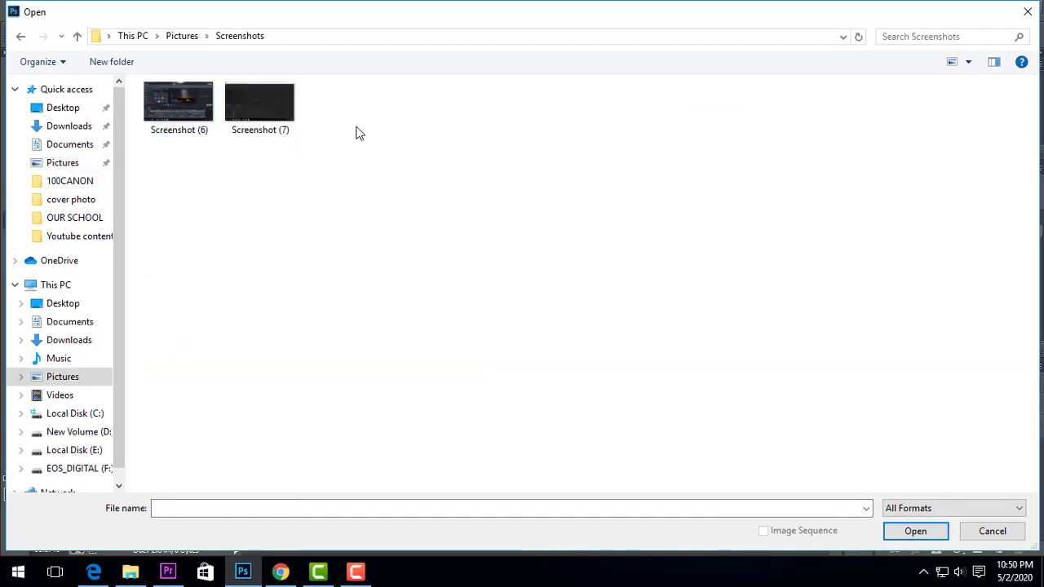
pyautogui.click(276, 110)
pyautogui.doubleClick(275, 110)
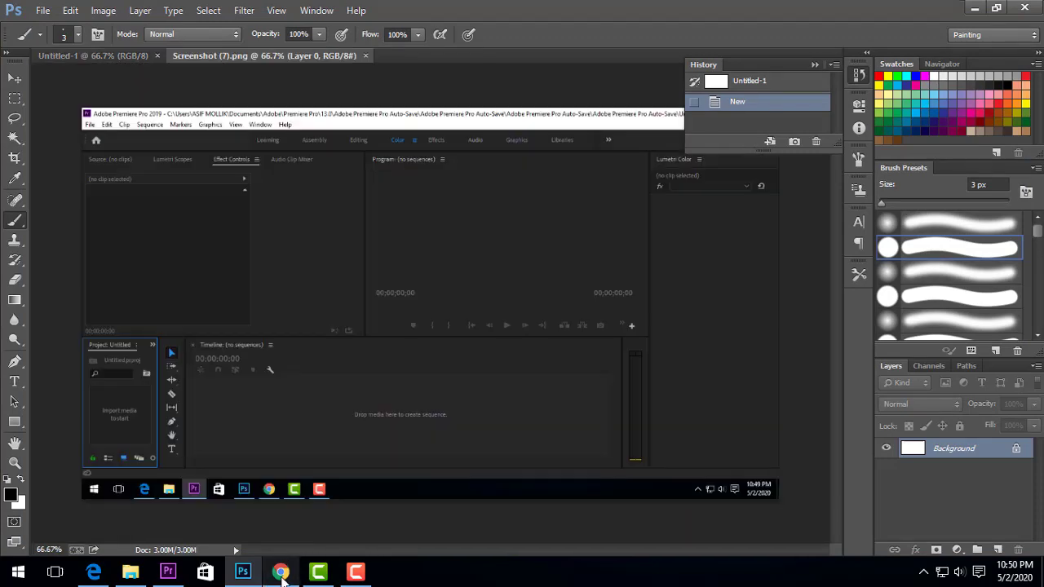
# Switch to Chrome and shorten the Google image search to "adobe premiere"
pyautogui.click(280, 571)
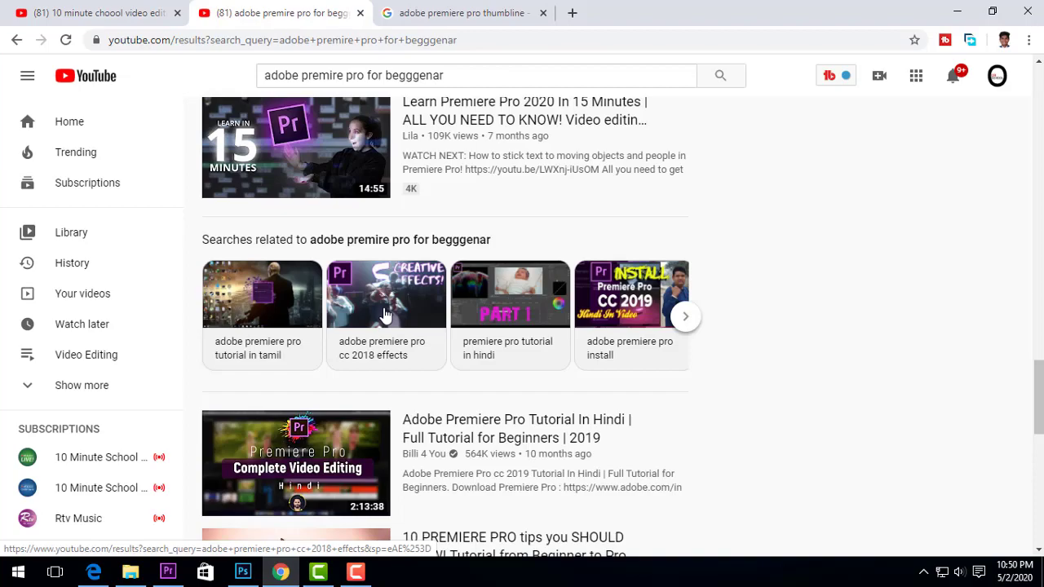
pyautogui.scroll(4, 386, 314)
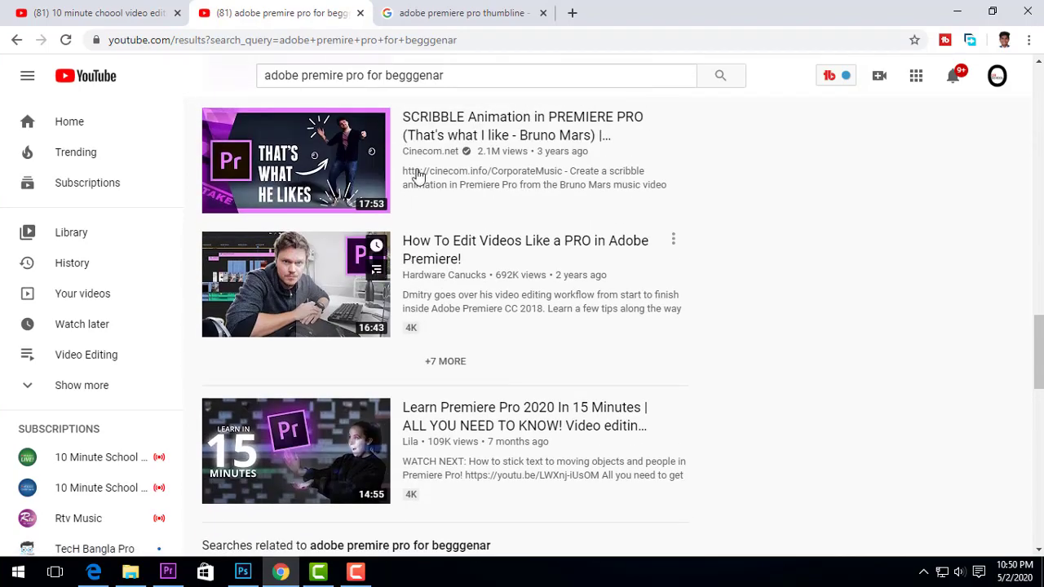
pyautogui.click(455, 6)
pyautogui.scroll(5, 363, 133)
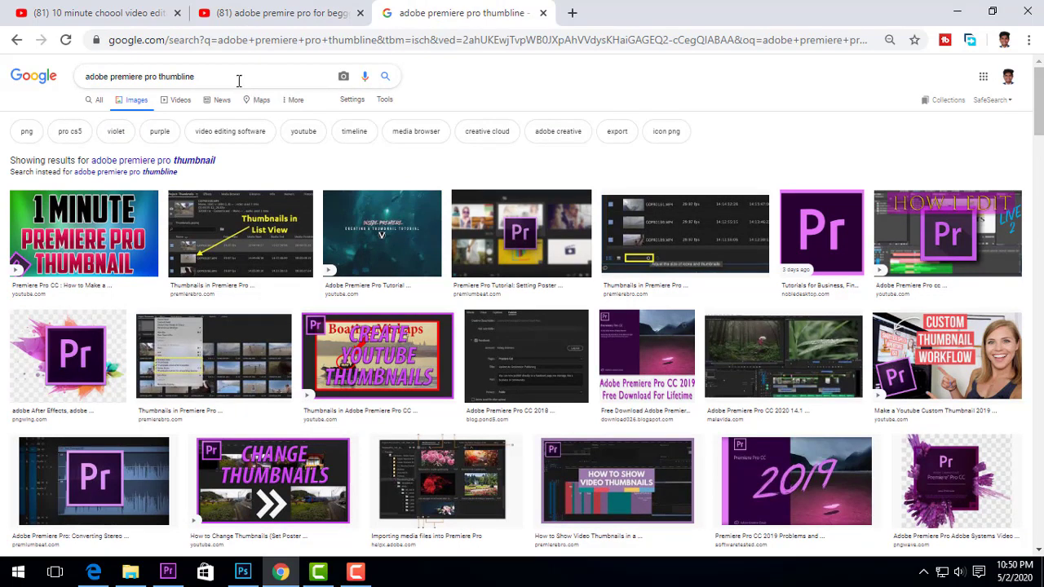
pyautogui.moveTo(237, 81); pyautogui.dragTo(154, 80)
pyautogui.press('BackSpace')
pyautogui.press('Return')
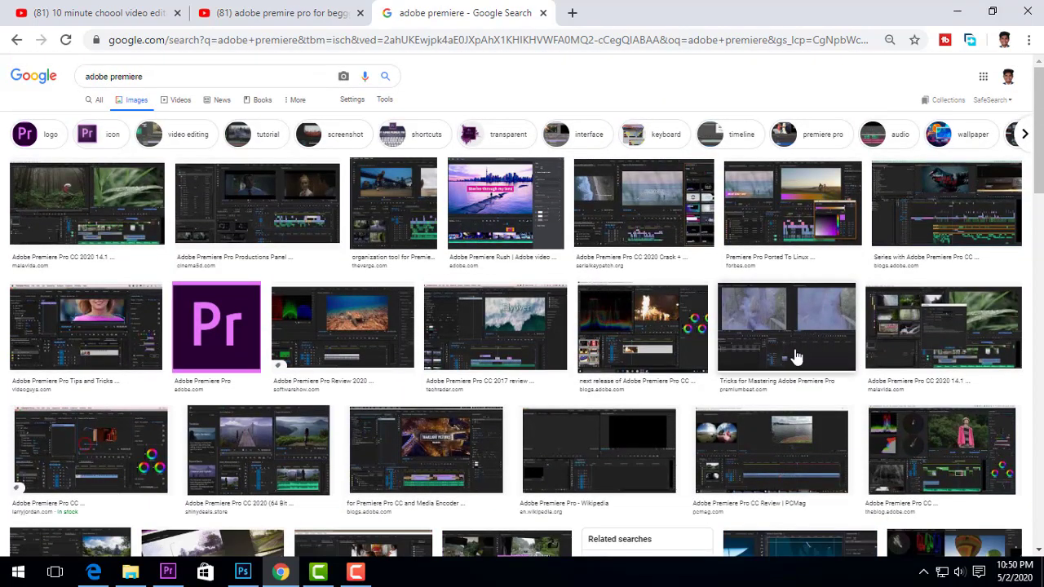
# Find the doddleNEWS image of a full Premiere Pro editing workspace in the image results and copy it
pyautogui.scroll(-2, 795, 359)
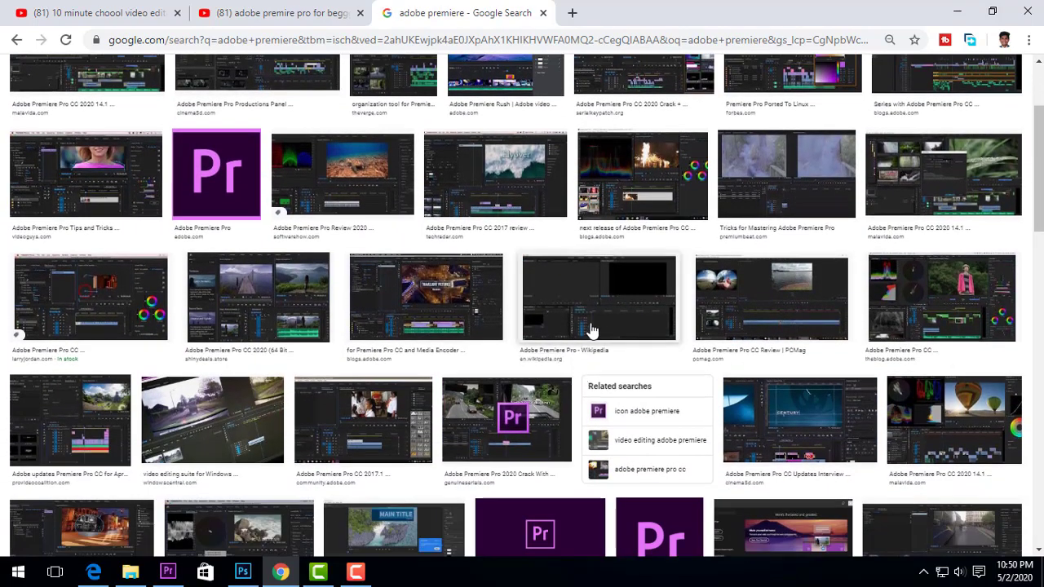
pyautogui.click(592, 329)
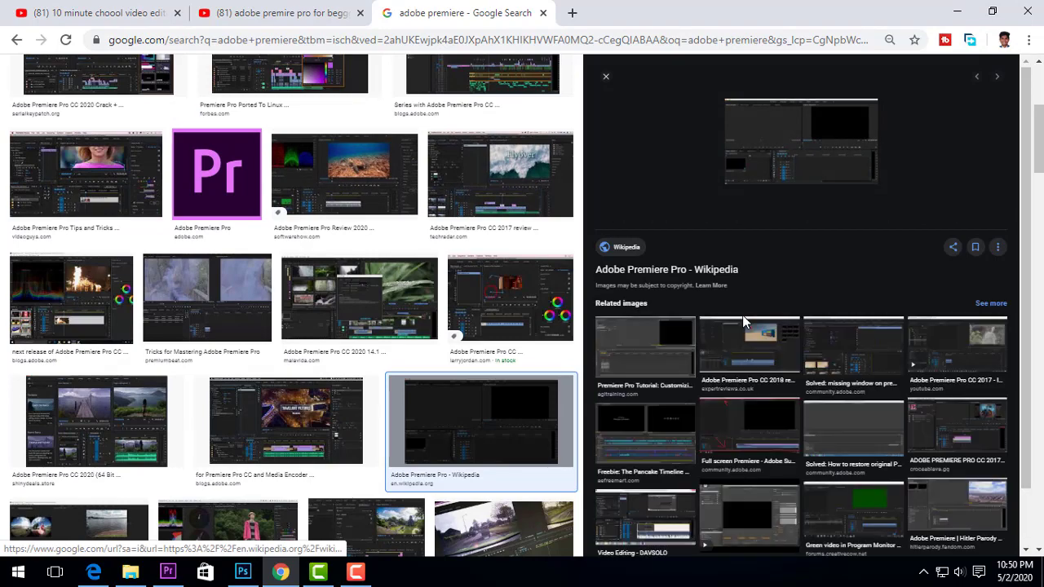
pyautogui.scroll(2, 377, 388)
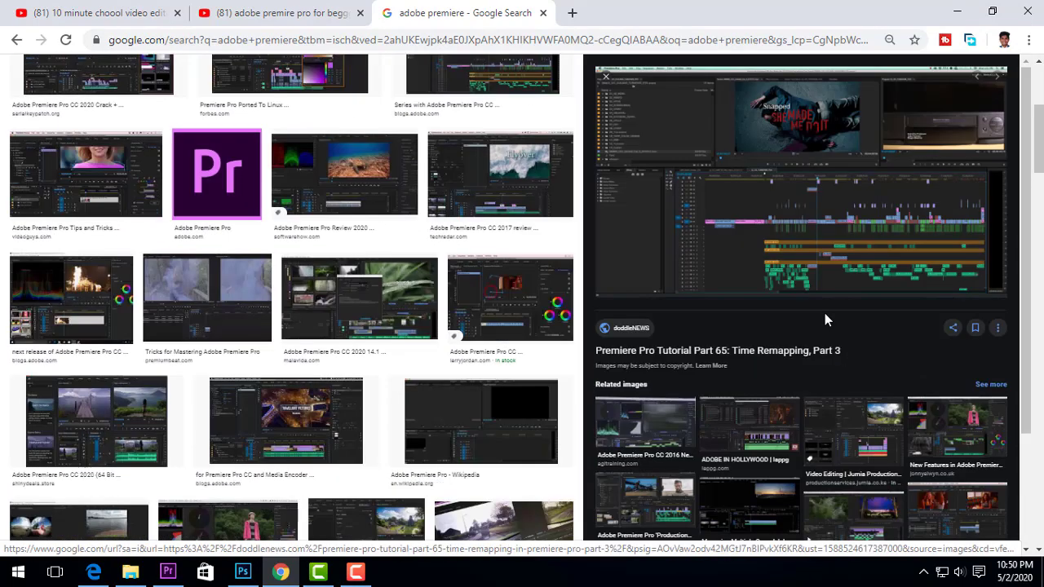
pyautogui.scroll(-1, 824, 315)
pyautogui.scroll(1, 825, 316)
pyautogui.rightClick(728, 177)
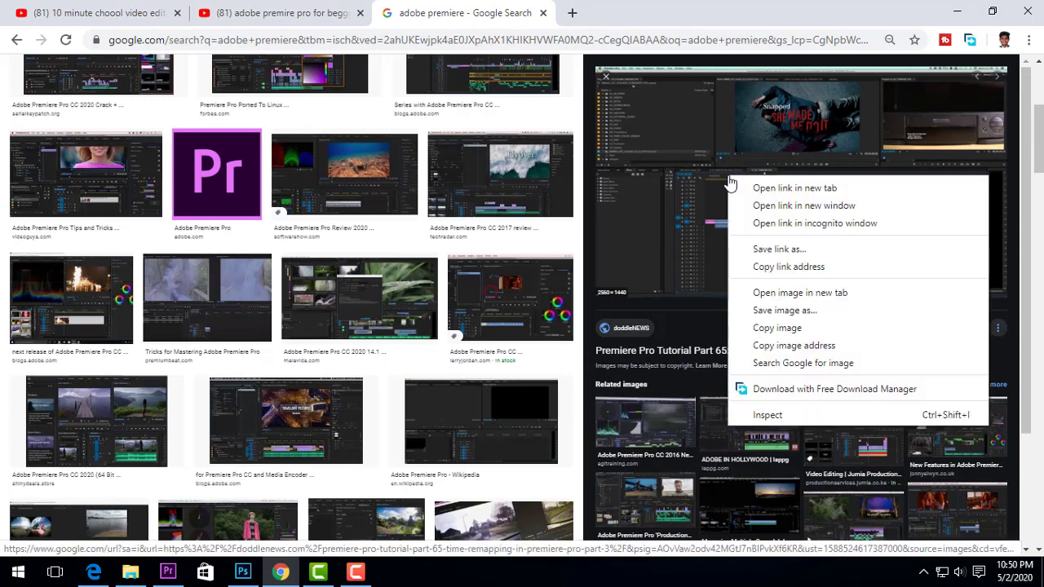
pyautogui.click(781, 328)
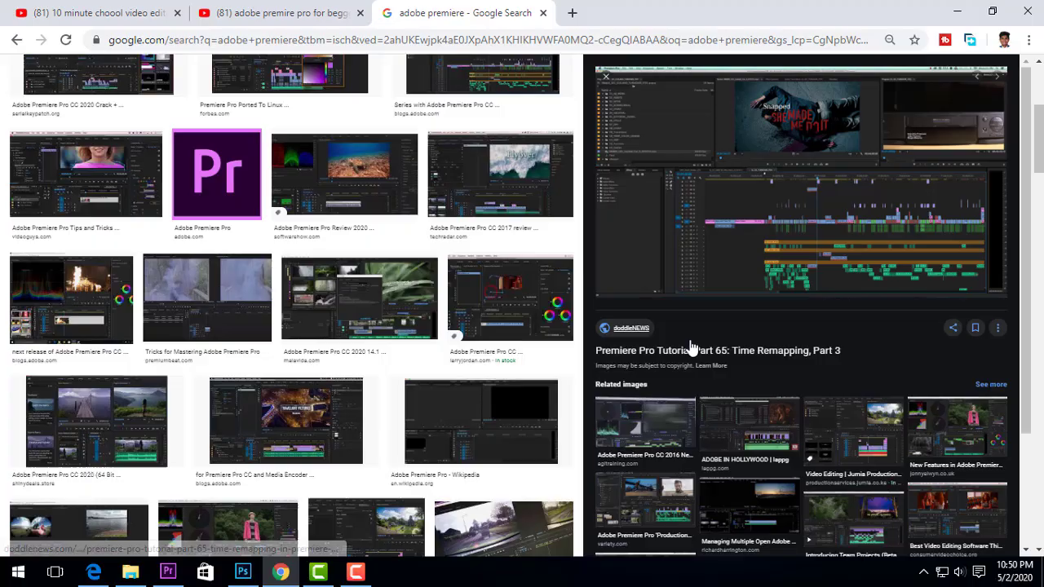
# Switch to Photoshop, paste the copied workspace image into Screenshot (7).png, and delete the original screenshot on Layer 0
pyautogui.click(242, 572)
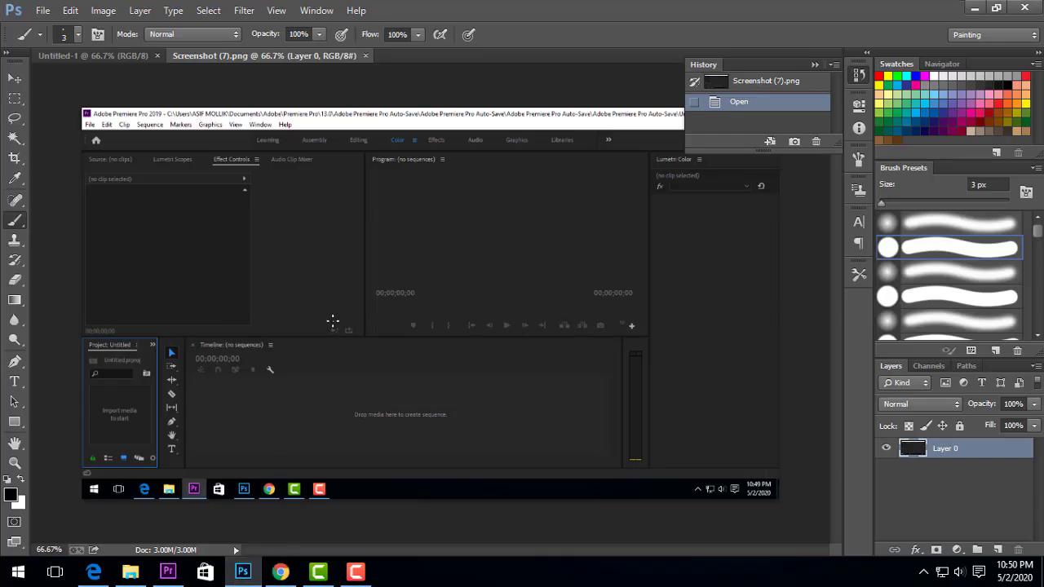
pyautogui.hotkey('ctrl', 'v')
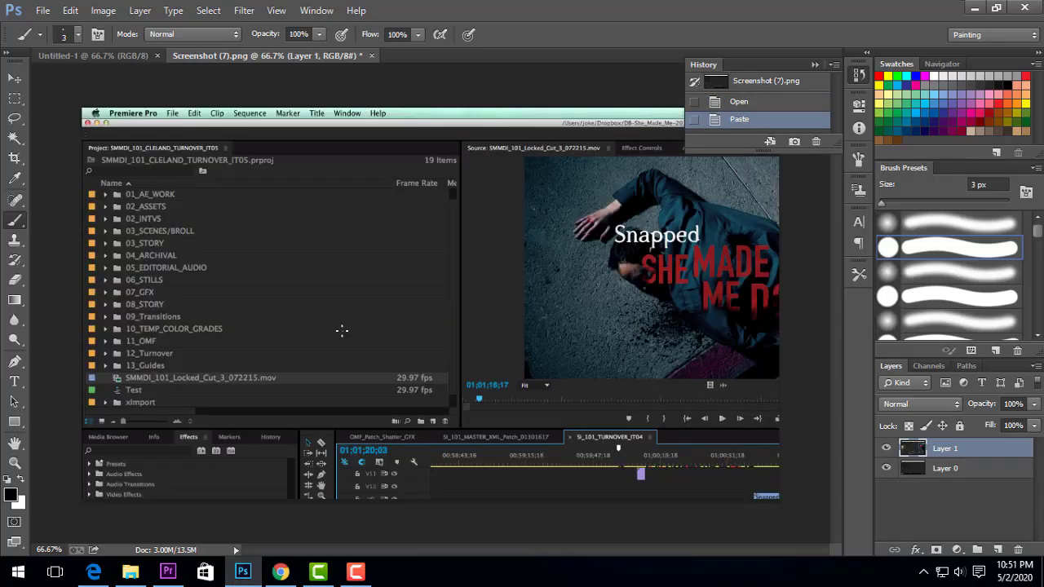
pyautogui.scroll(-1, 454, 302)
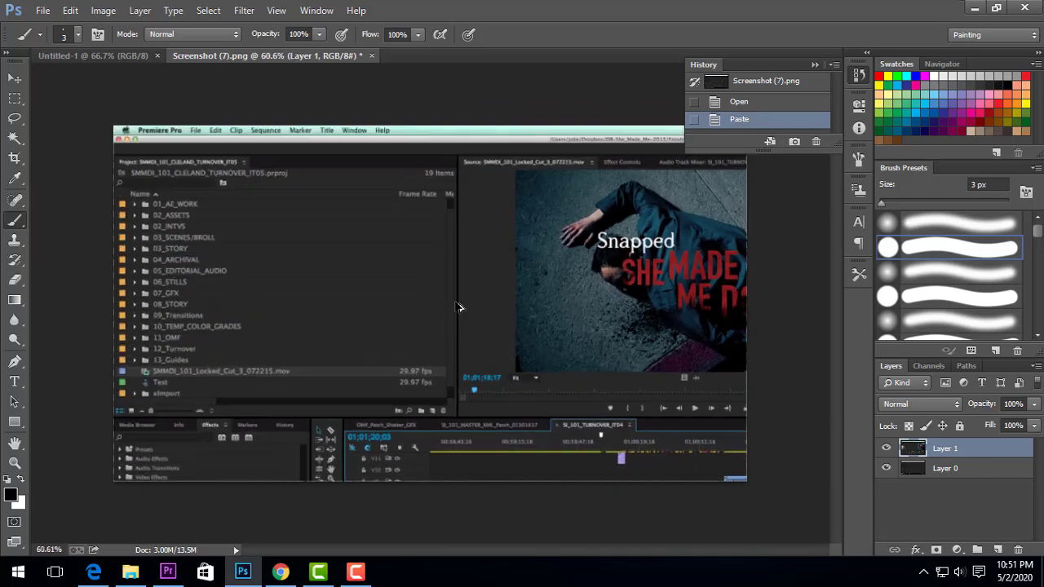
pyautogui.click(963, 474)
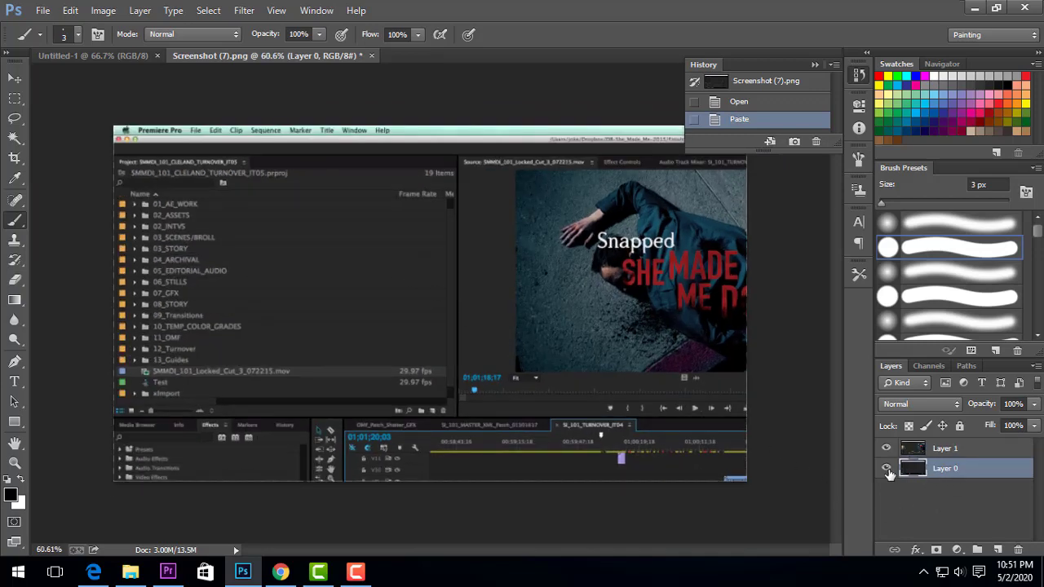
pyautogui.press('Delete')
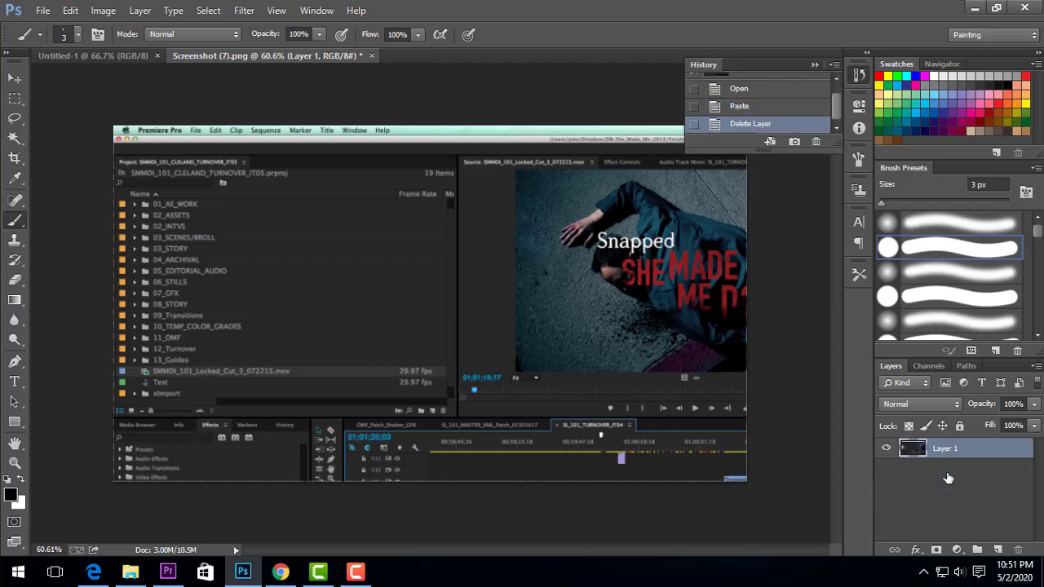
# Move the pasted Premiere Pro workspace layer from Screenshot (7).png into the Untitled-1 document
pyautogui.click(15, 77)
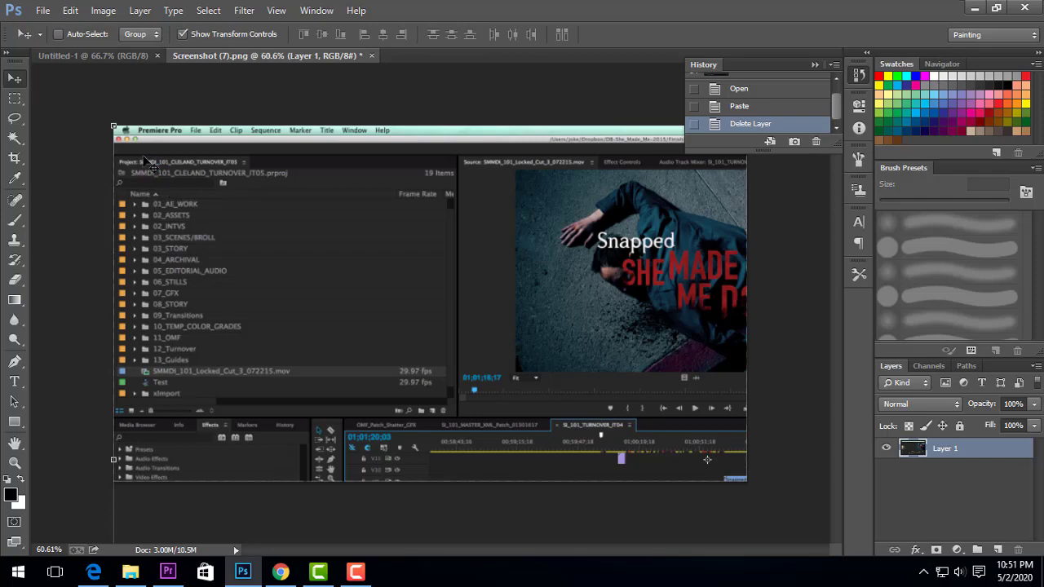
pyautogui.moveTo(155, 181)
pyautogui.mouseDown()
pyautogui.moveTo(184, 181)
pyautogui.moveTo(154, 181)
pyautogui.mouseUp()
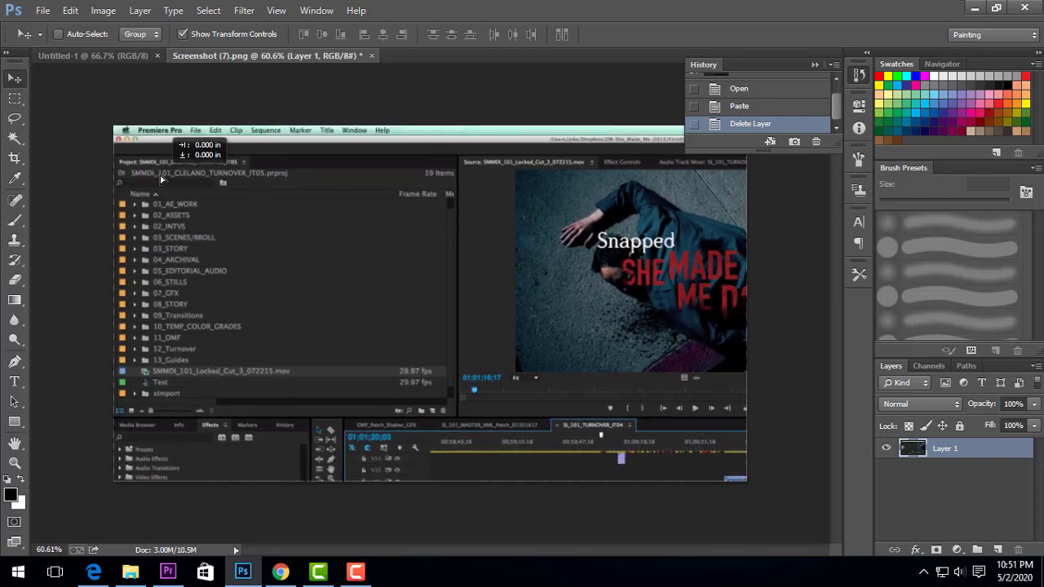
pyautogui.moveTo(298, 269); pyautogui.dragTo(315, 299)
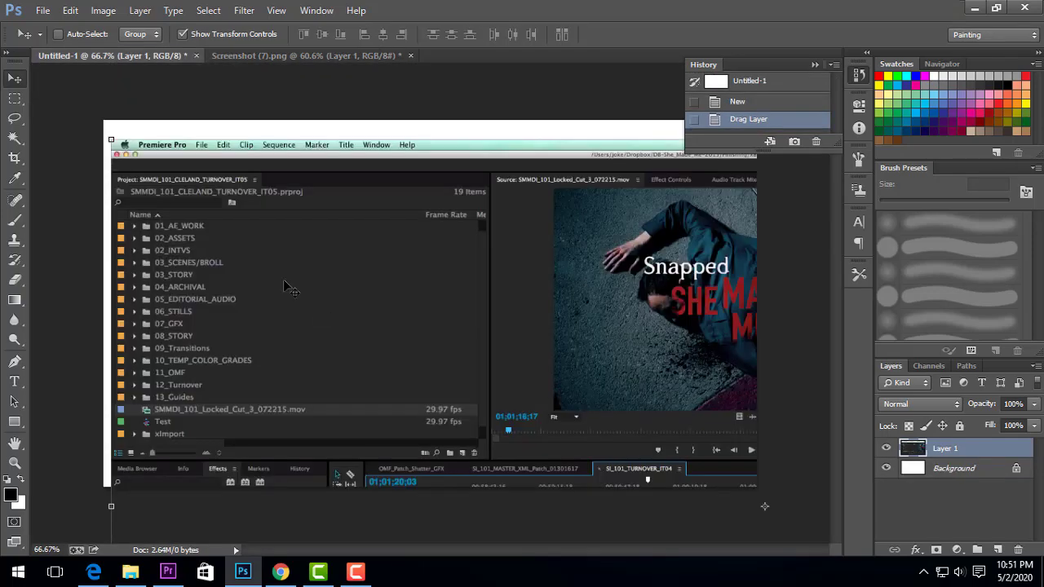
# Try to fit the workspace image to the canvas with Free Transform, scaling it to 50% width and 51.6% height
pyautogui.hotkey('ctrl', 't')
pyautogui.moveTo(104, 123); pyautogui.dragTo(208, 227)
pyautogui.moveTo(349, 341); pyautogui.dragTo(240, 226)
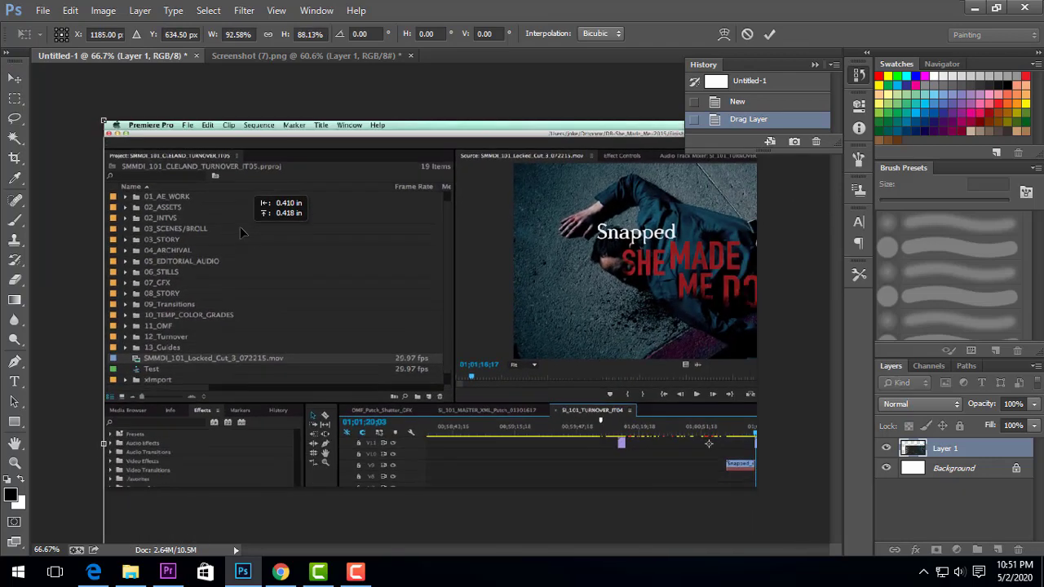
pyautogui.scroll(-5, 424, 291)
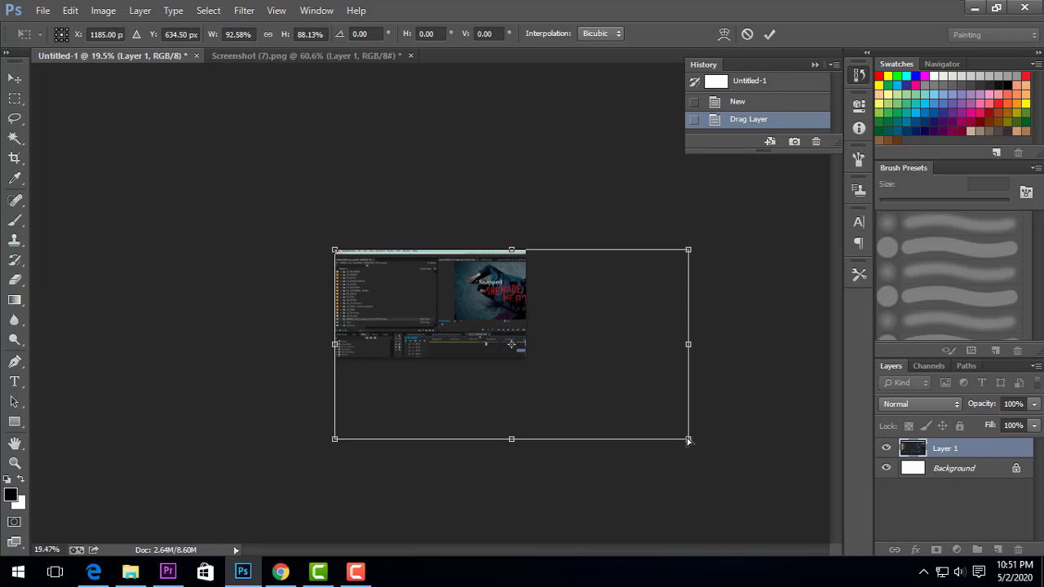
pyautogui.moveTo(690, 442); pyautogui.dragTo(530, 356)
pyautogui.hotkey('ctrl', 'z')
pyautogui.scroll(1, 537, 340)
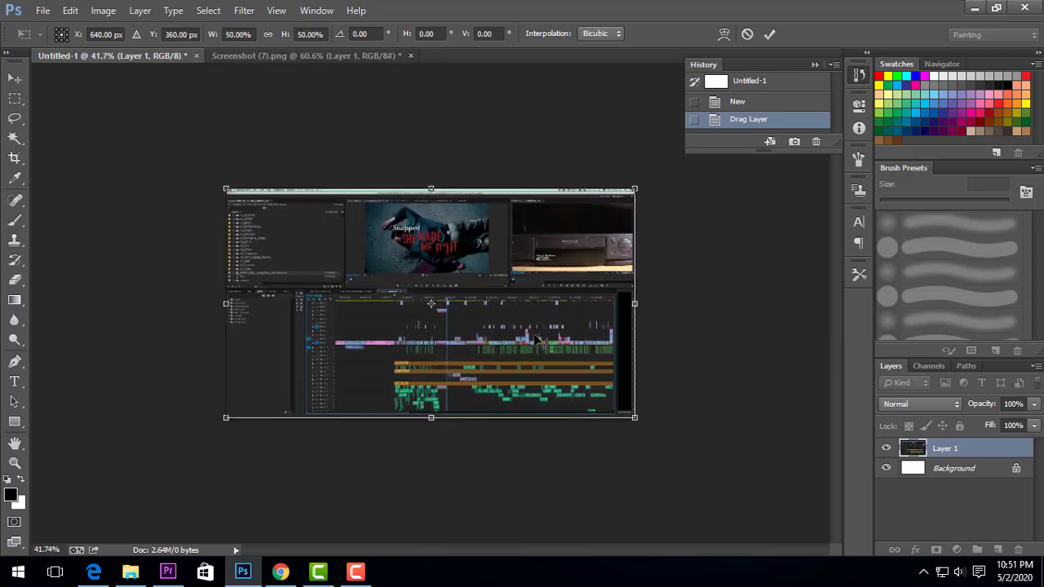
pyautogui.scroll(1, 513, 289)
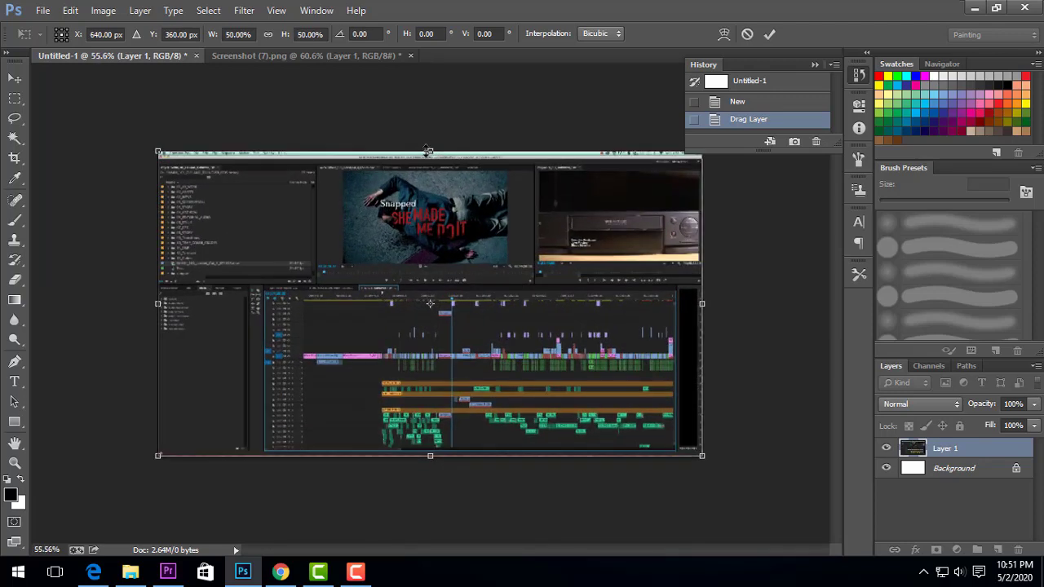
pyautogui.moveTo(428, 151); pyautogui.dragTo(425, 141)
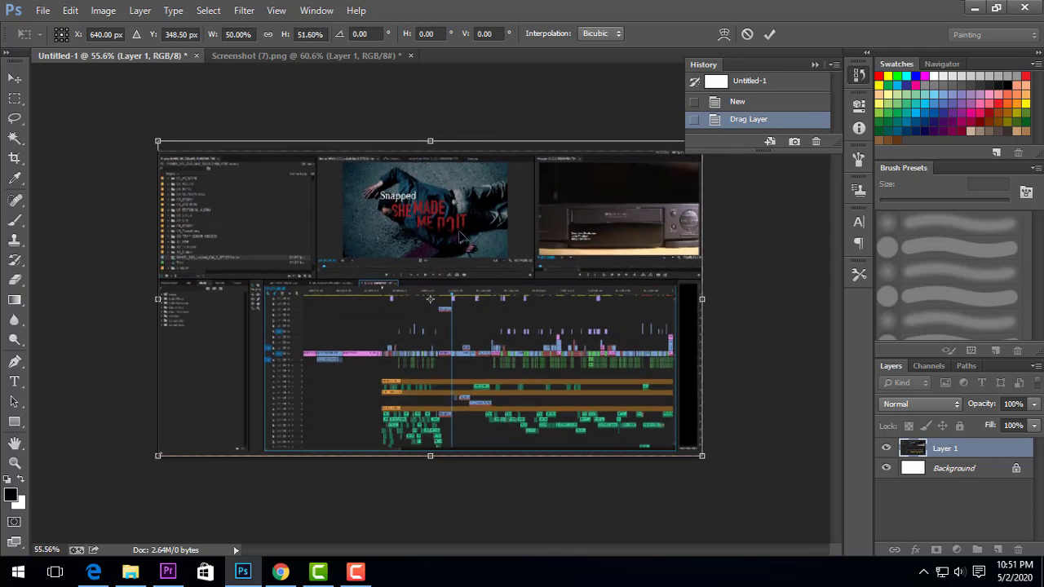
pyautogui.scroll(1, 461, 240)
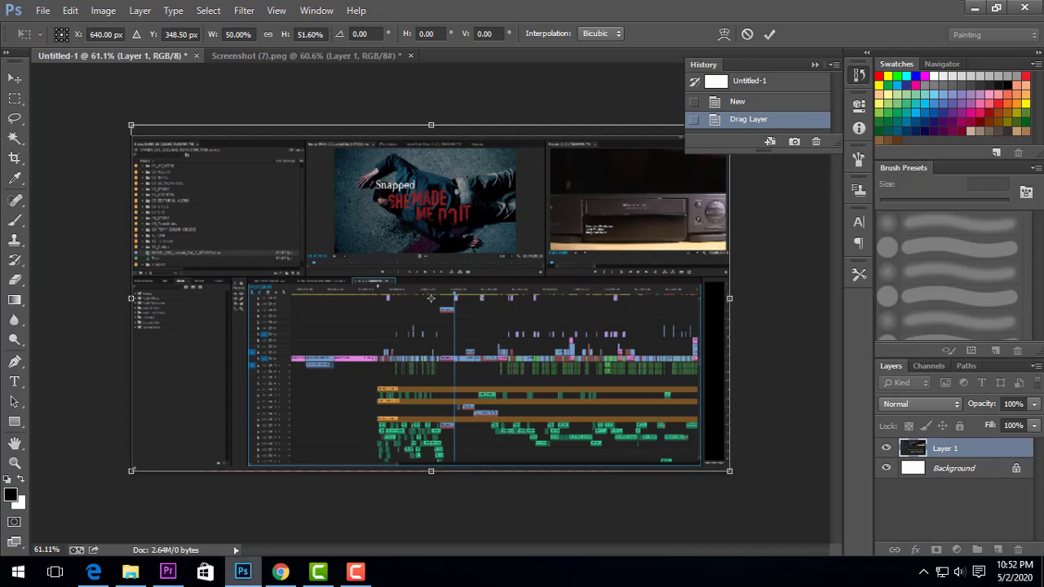
# Switch to Chrome and narrow the "adobe premiere" image results to the icon category
pyautogui.moveTo(259, 582)
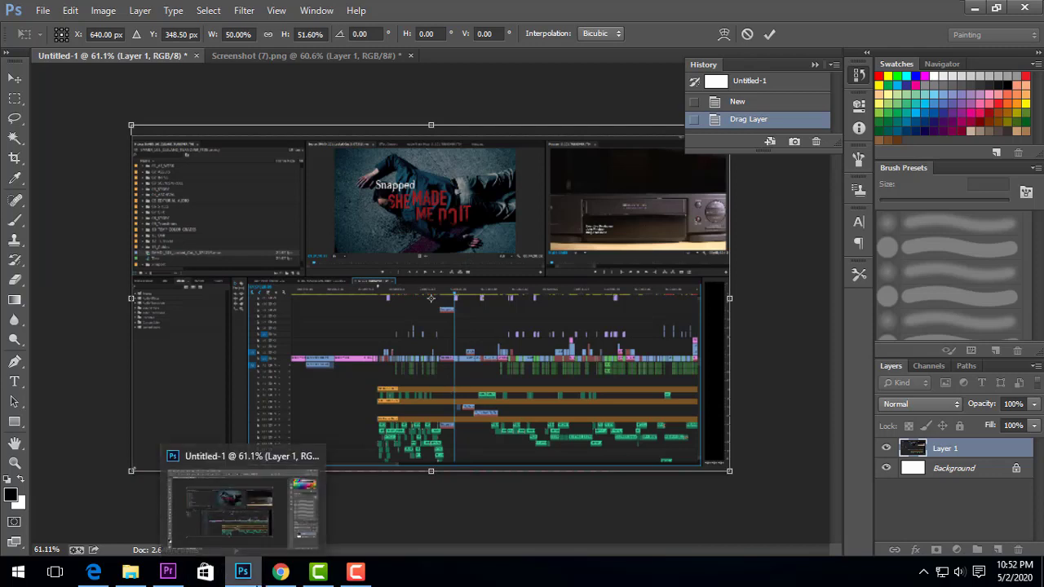
pyautogui.click(280, 571)
pyautogui.scroll(3, 249, 279)
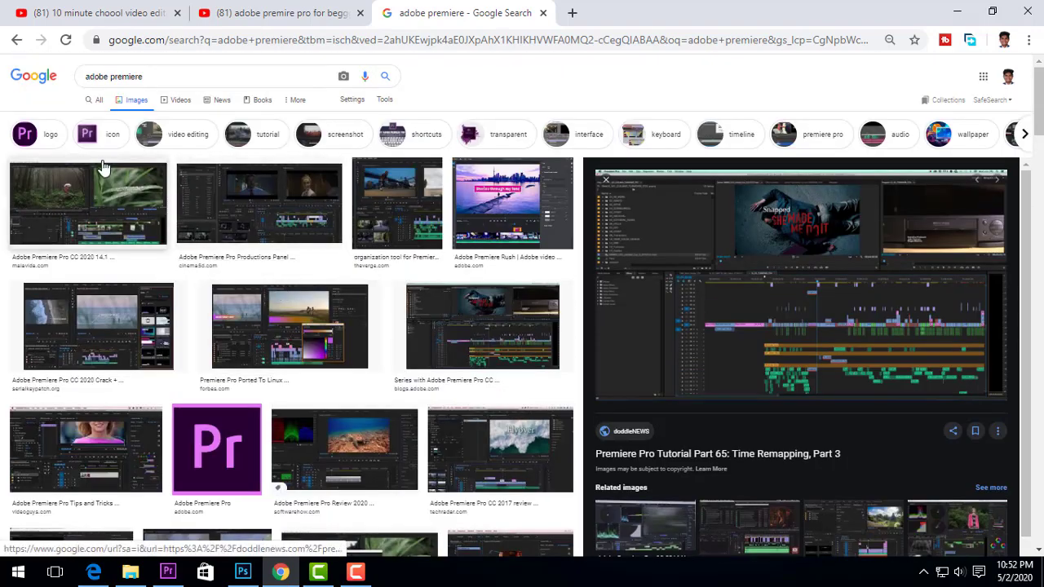
pyautogui.click(104, 135)
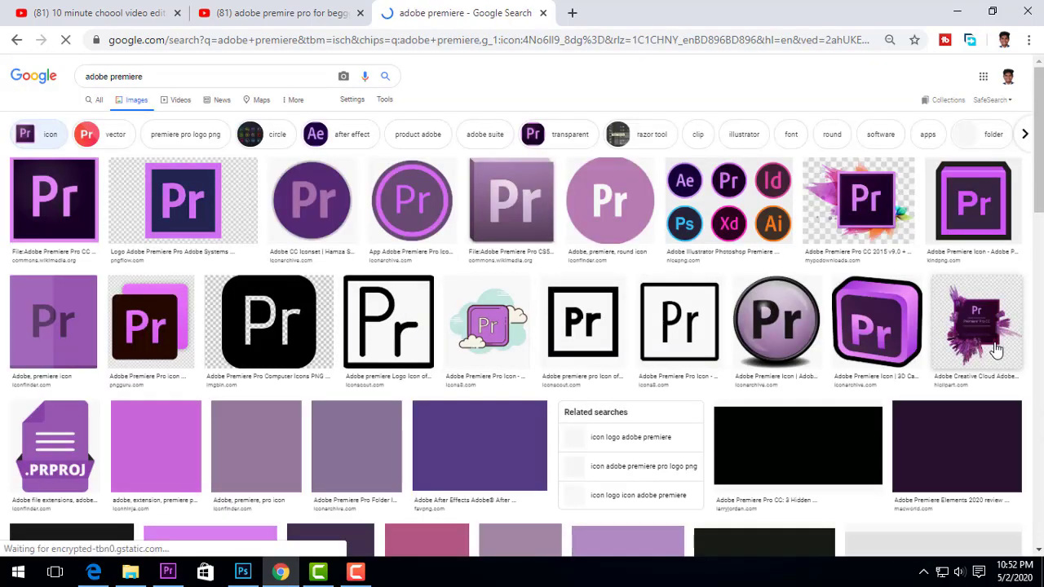
pyautogui.scroll(-3, 998, 354)
pyautogui.scroll(3, 997, 354)
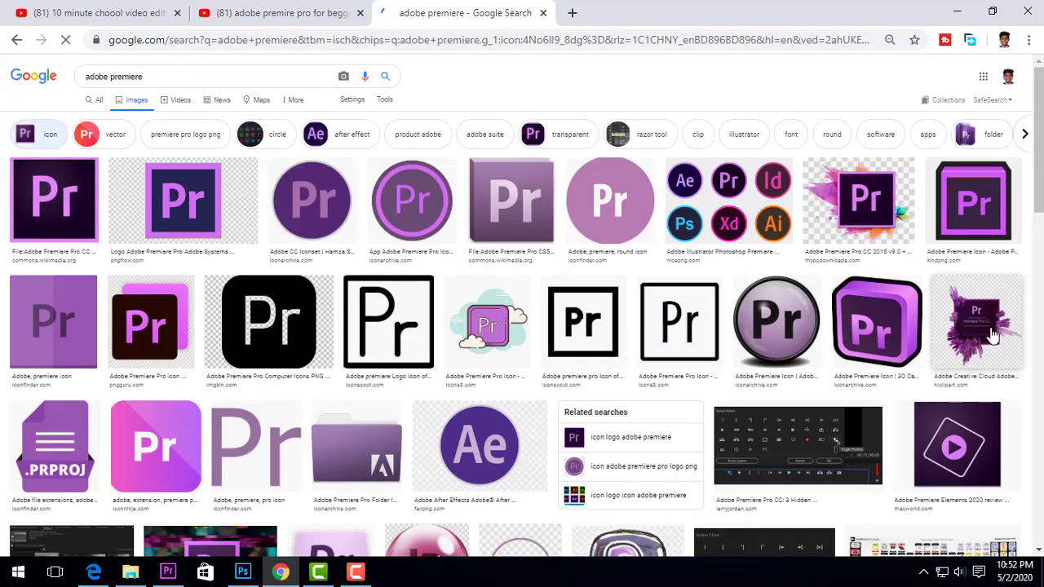
# Copy the purple crystal Premiere Pro CC graphic credited to Forbes and paste it into Untitled-1 in Photoshop
pyautogui.click(998, 353)
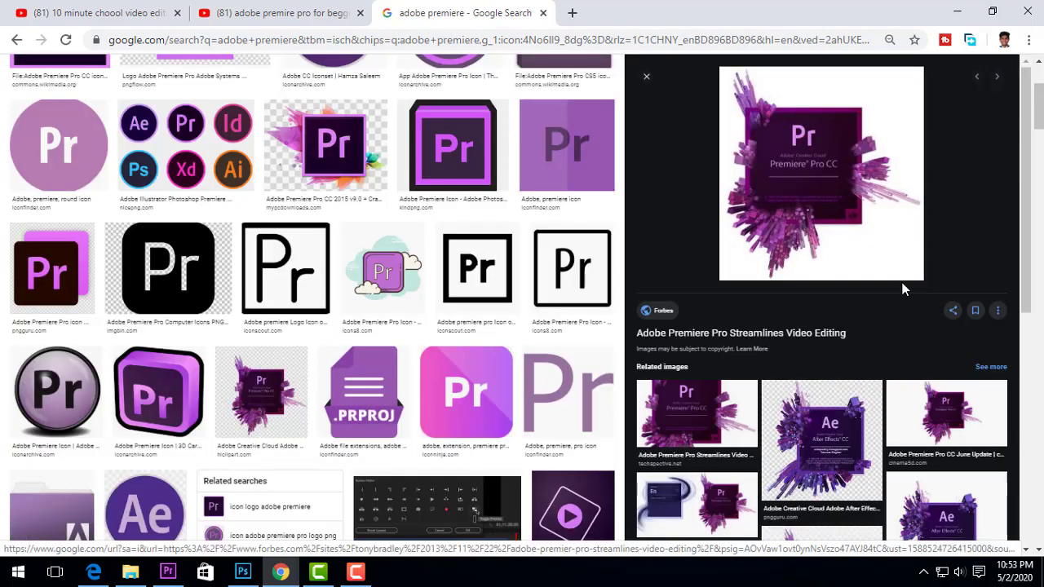
pyautogui.rightClick(835, 159)
pyautogui.click(811, 329)
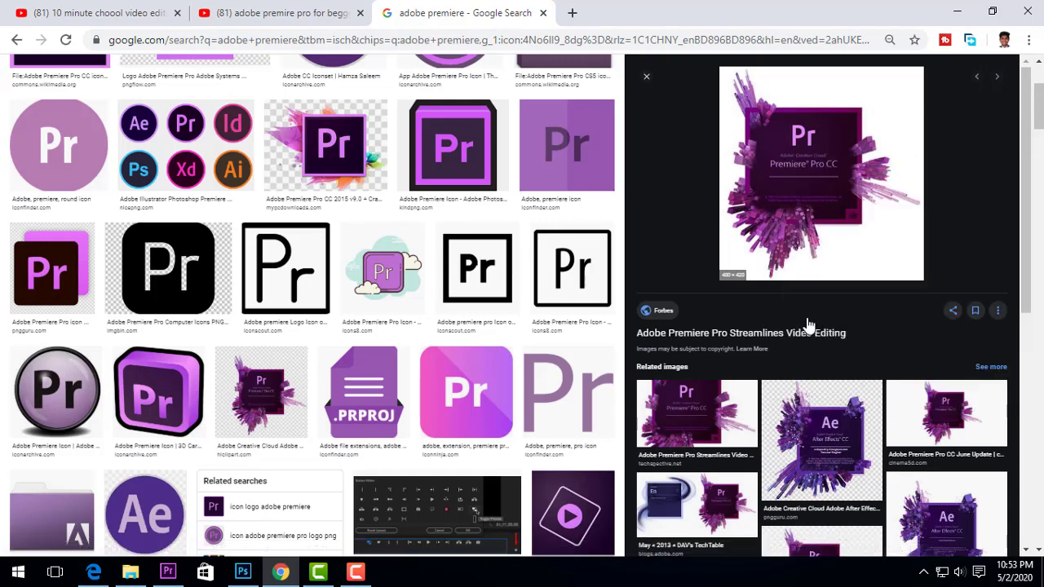
pyautogui.click(243, 571)
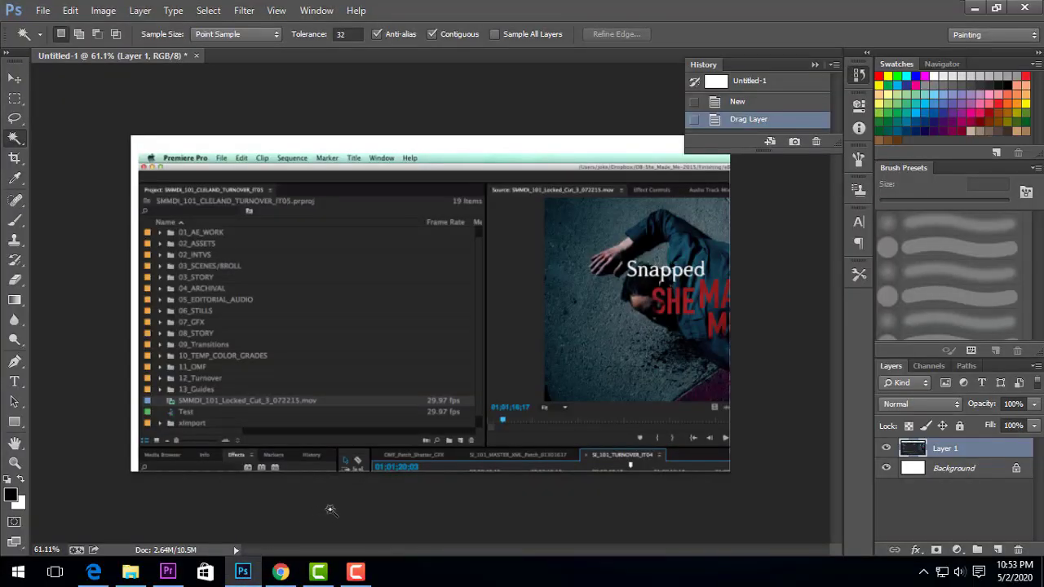
pyautogui.hotkey('ctrl', 'v')
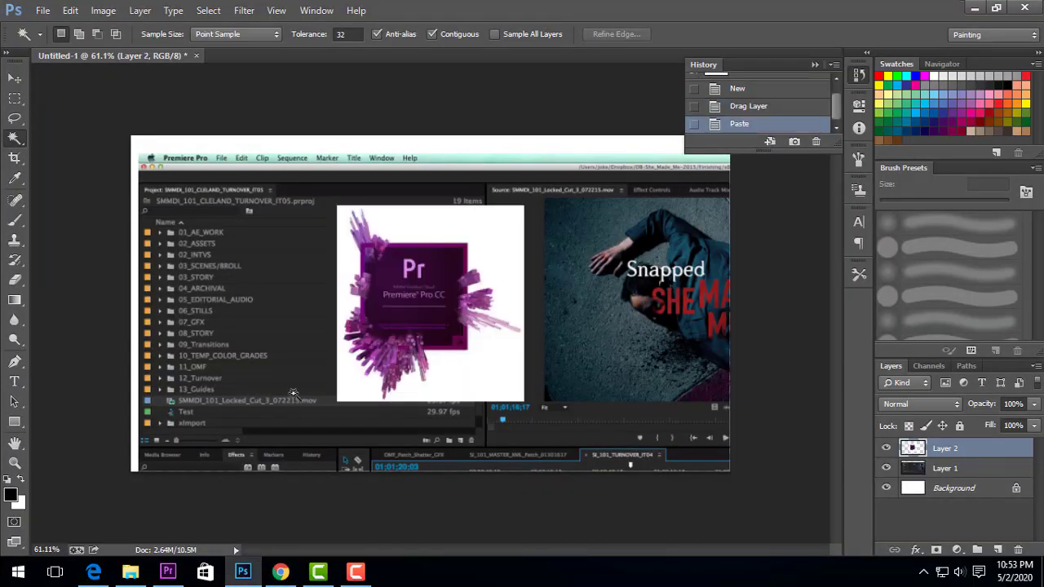
pyautogui.hotkey('ctrl', '0')
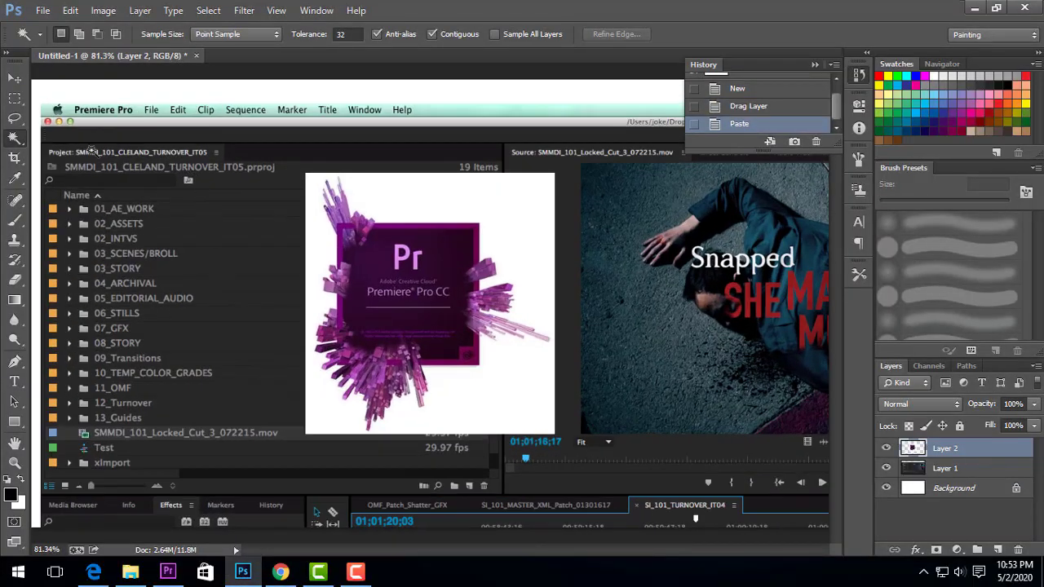
# Select the Premiere Pro graphic's white background with the Magic Wand, invert the selection, and cut the logo out of Layer 2
pyautogui.click(464, 200)
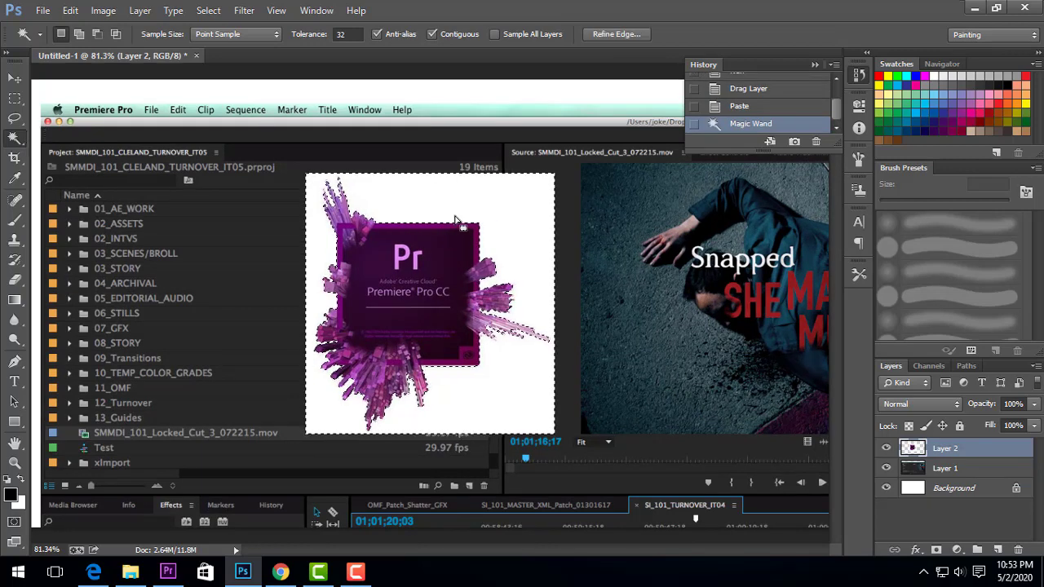
pyautogui.rightClick(458, 245)
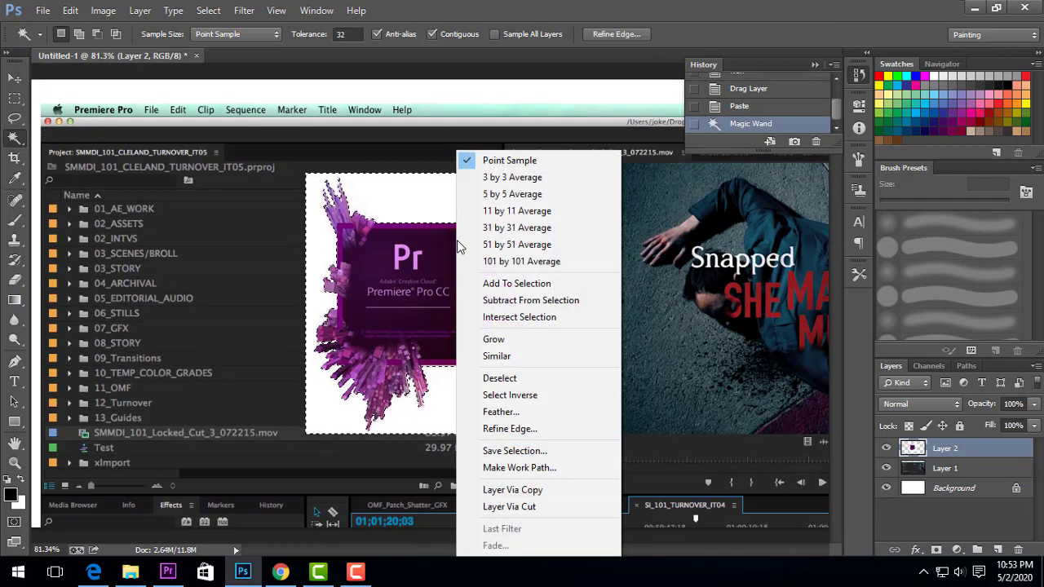
pyautogui.click(490, 398)
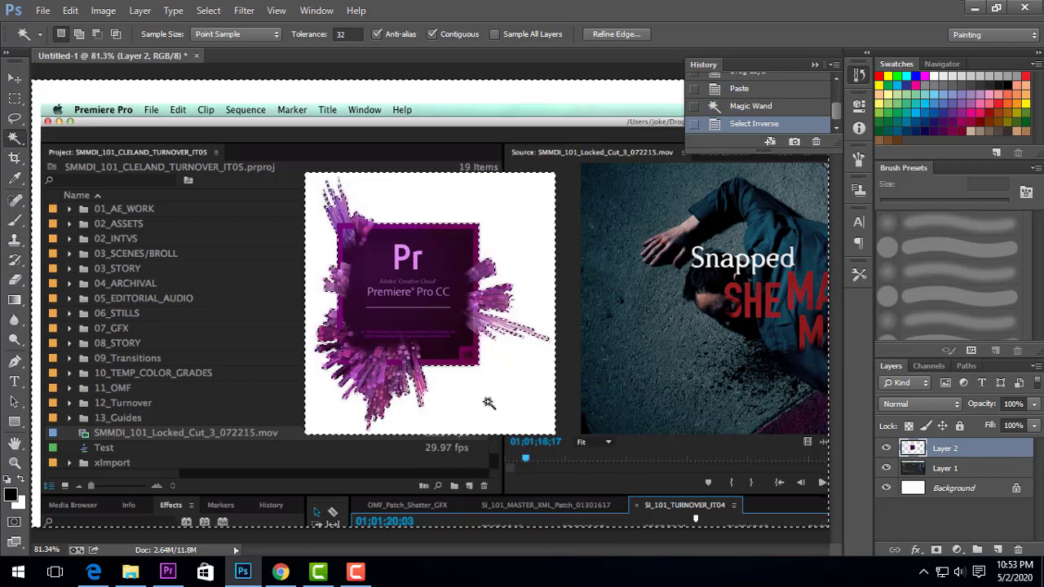
pyautogui.hotkey('ctrl', 'x')
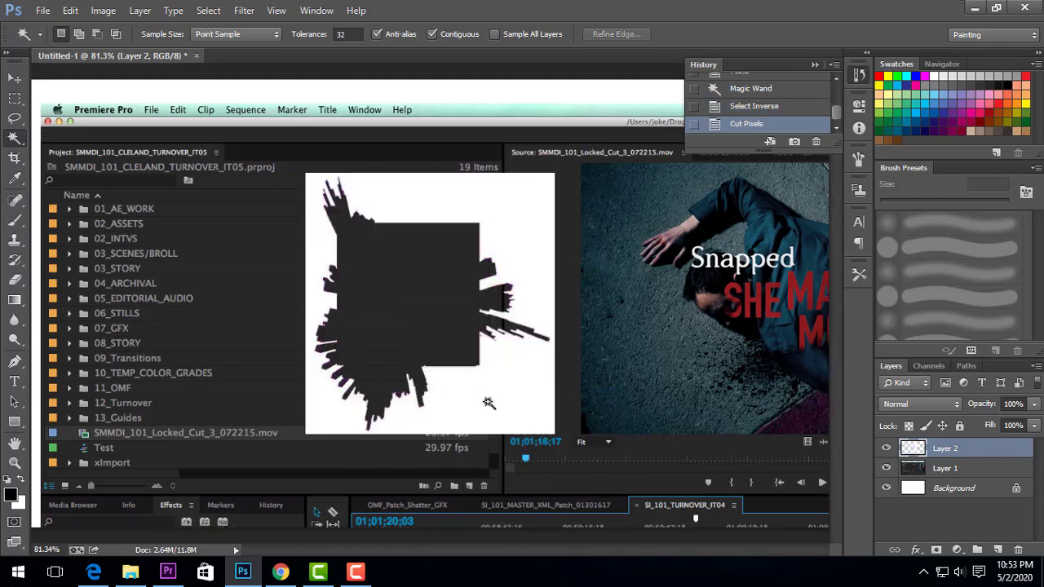
pyautogui.scroll(-1, 478, 352)
pyautogui.scroll(-1, 478, 352)
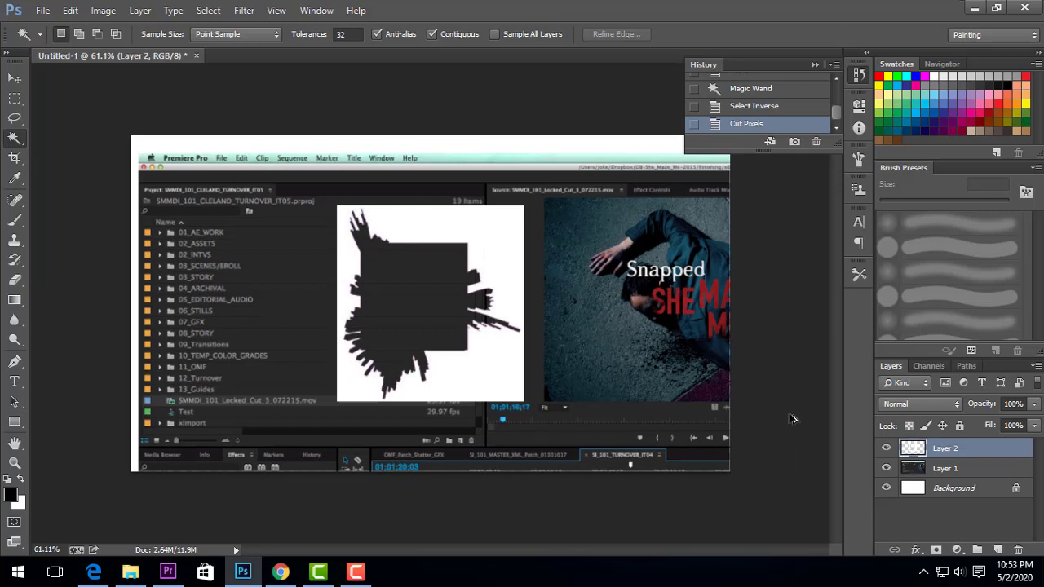
pyautogui.click(978, 463)
pyautogui.press('Delete')
pyautogui.hotkey('ctrl', 'z')
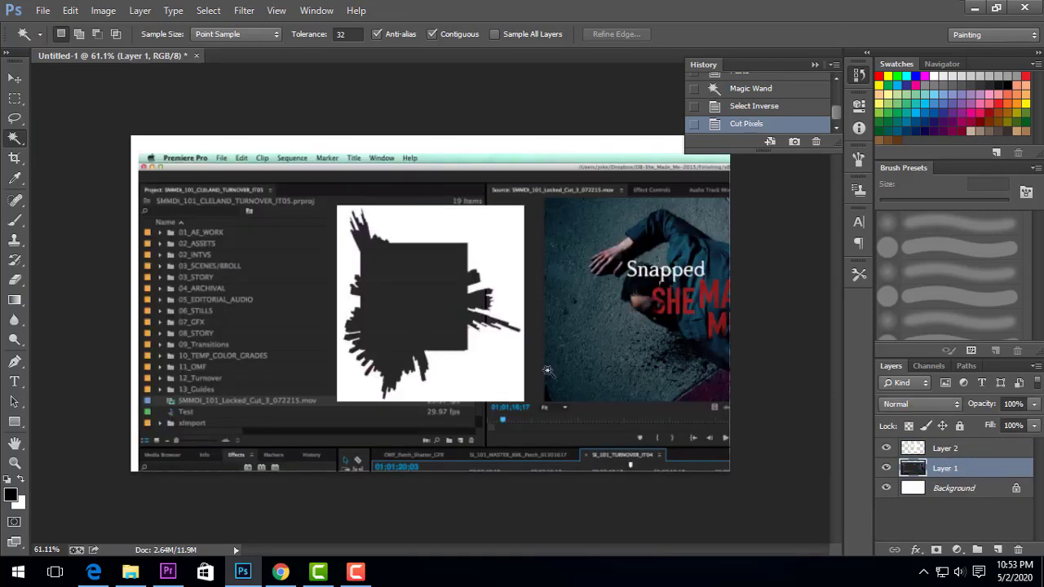
# Move the workspace image on Layer 1 up and slightly left to meet the canvas's left edge
pyautogui.click(13, 82)
pyautogui.moveTo(376, 312); pyautogui.dragTo(425, 285)
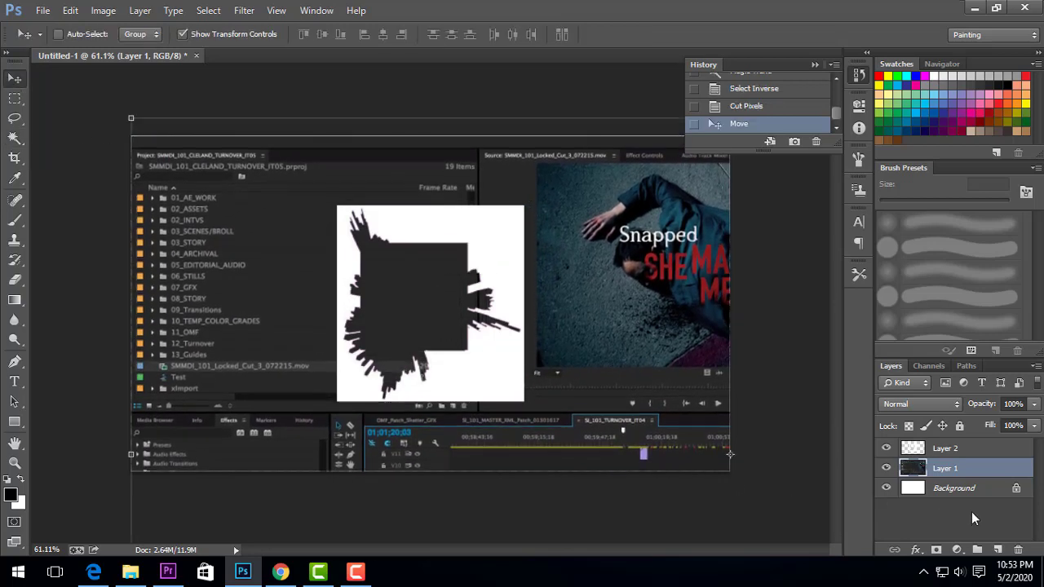
# Delete the white cutout leftover on Layer 2 and paste the cut Premiere Pro logo as a new layer
pyautogui.click(981, 454)
pyautogui.press('Delete')
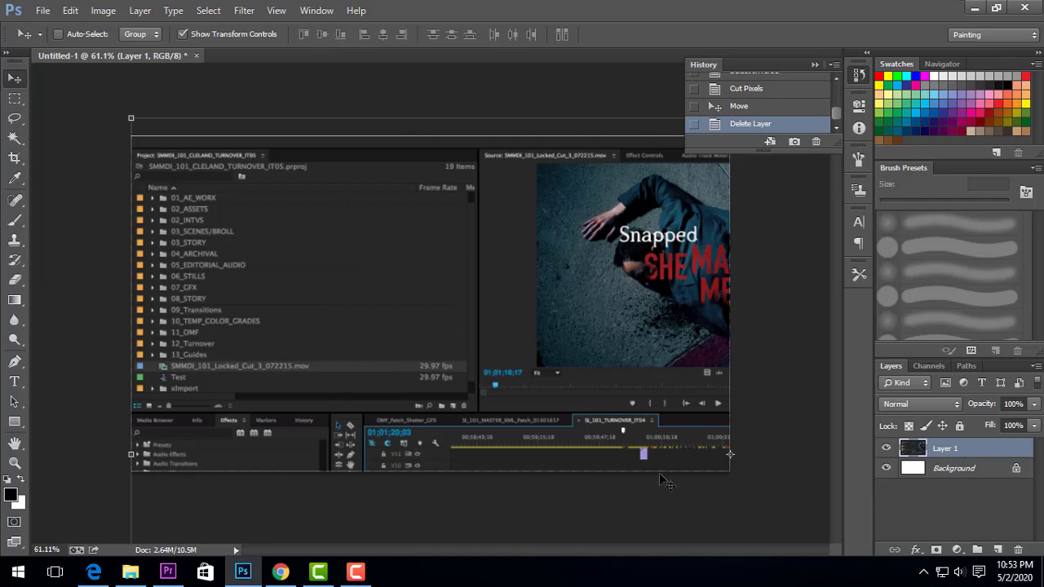
pyautogui.hotkey('ctrl', 'v')
pyautogui.scroll(-1, 424, 346)
pyautogui.scroll(2, 424, 346)
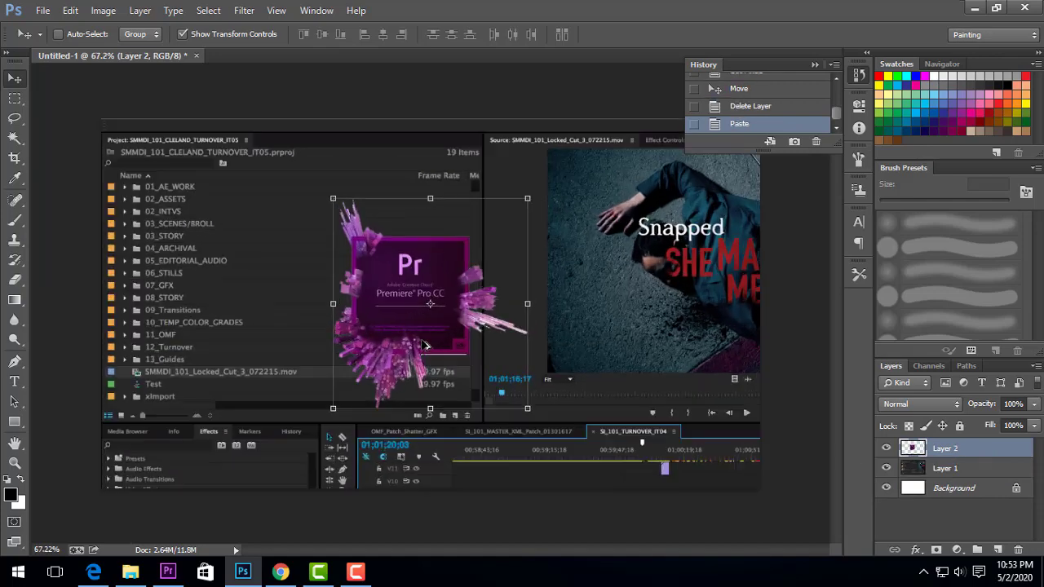
# Enlarge the Premiere Pro logo with Free Transform so it fills most of the canvas height, placed slightly left of centre
pyautogui.scroll(2, 424, 346)
pyautogui.moveTo(551, 436); pyautogui.dragTo(509, 368)
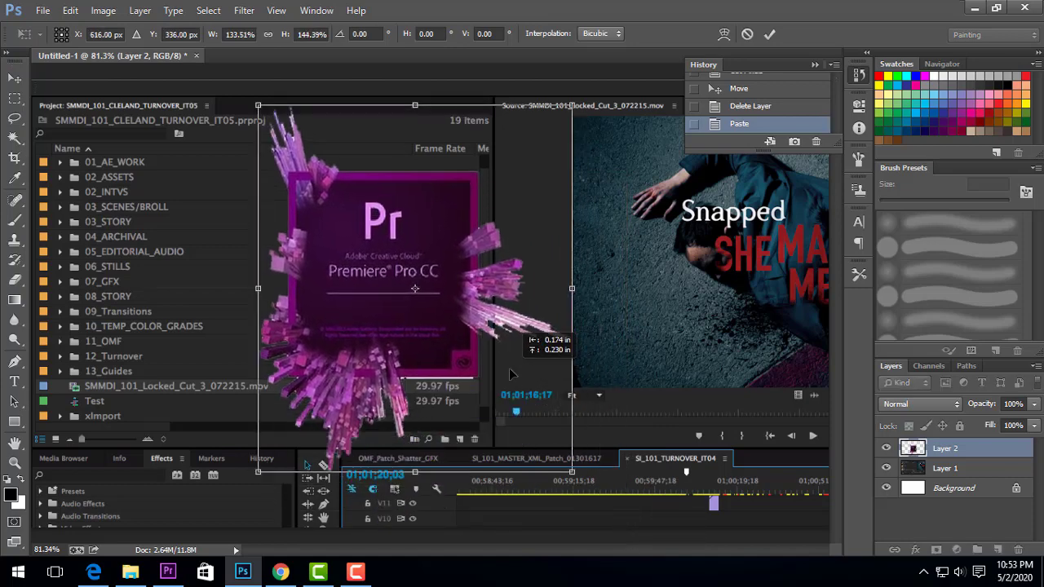
pyautogui.scroll(-3, 509, 367)
pyautogui.moveTo(537, 426); pyautogui.dragTo(574, 467)
pyautogui.press('Return')
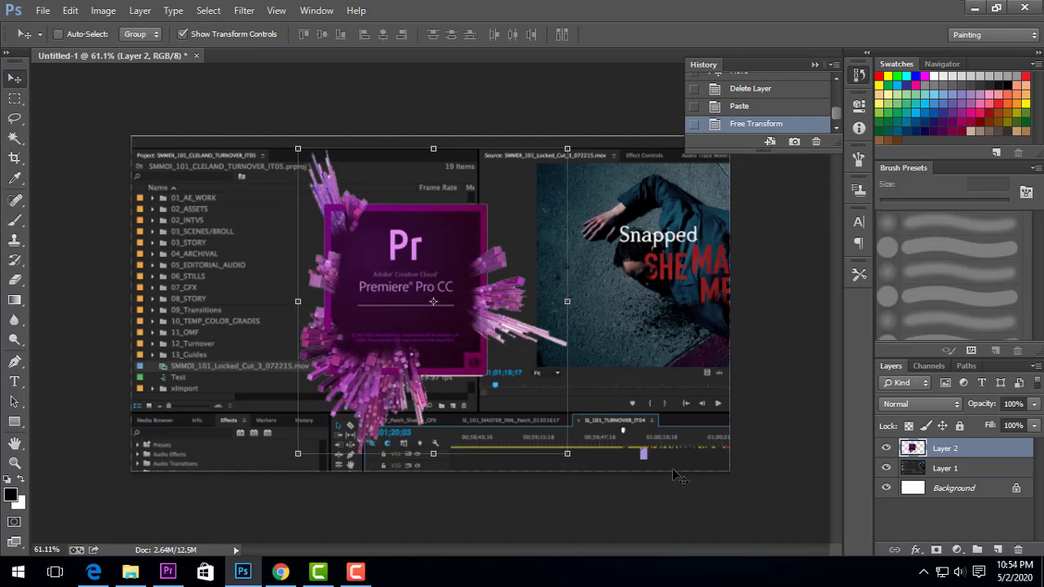
# Apply a Field Blur of 0 px to the workspace image on Layer 1
pyautogui.click(999, 473)
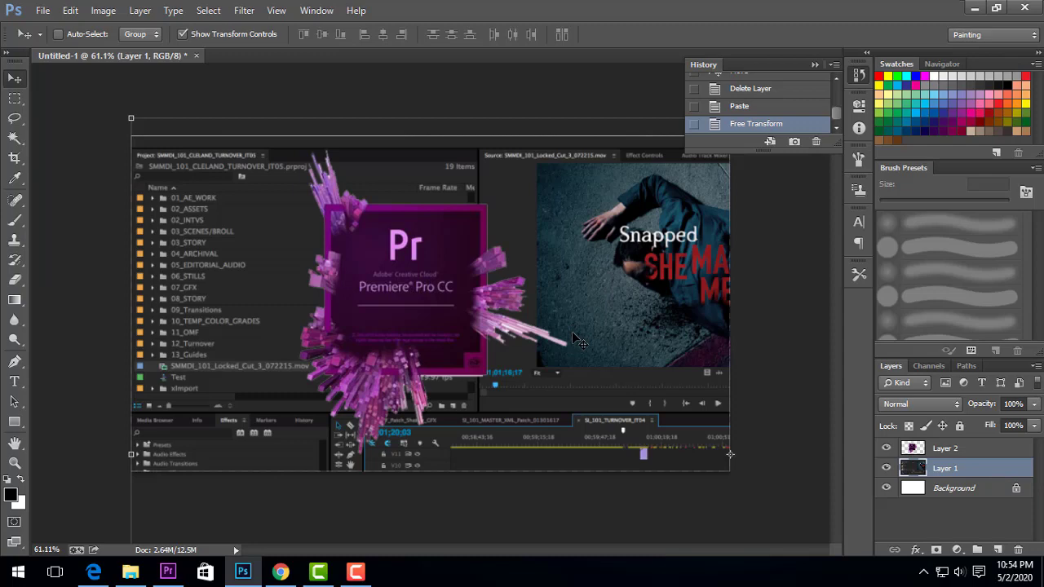
pyautogui.click(245, 10)
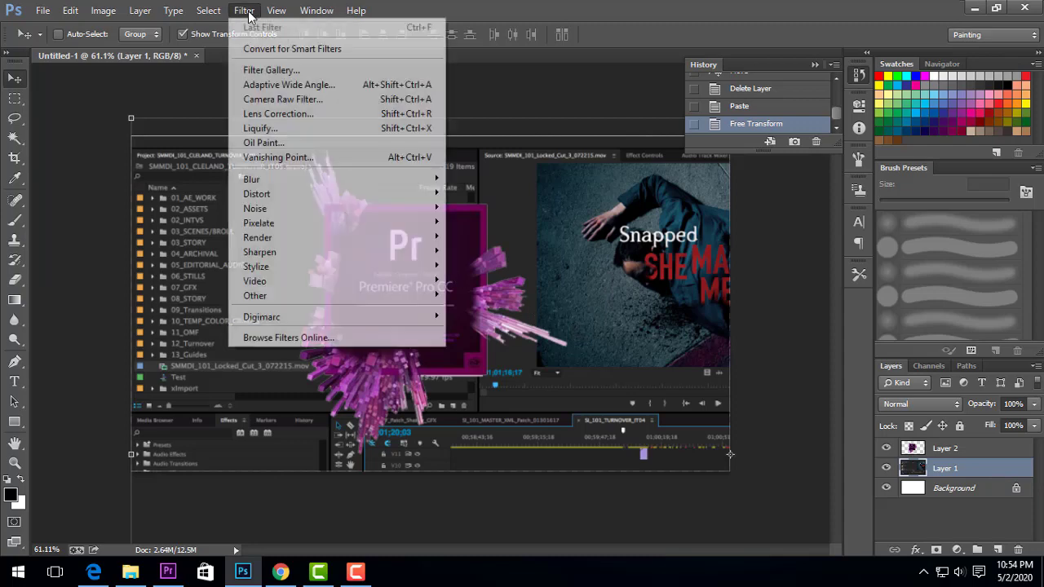
pyautogui.moveTo(416, 181)
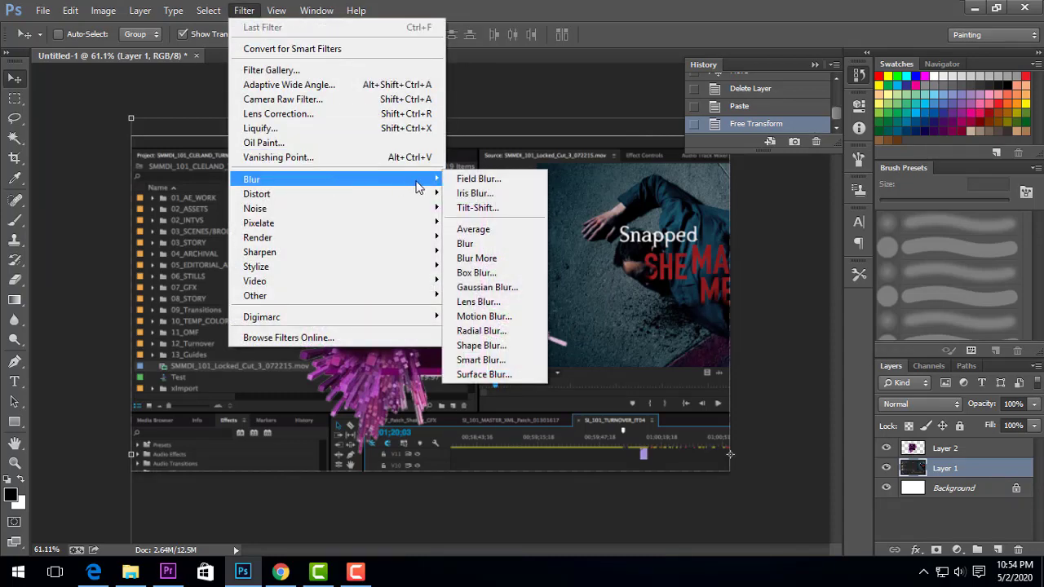
pyautogui.click(518, 193)
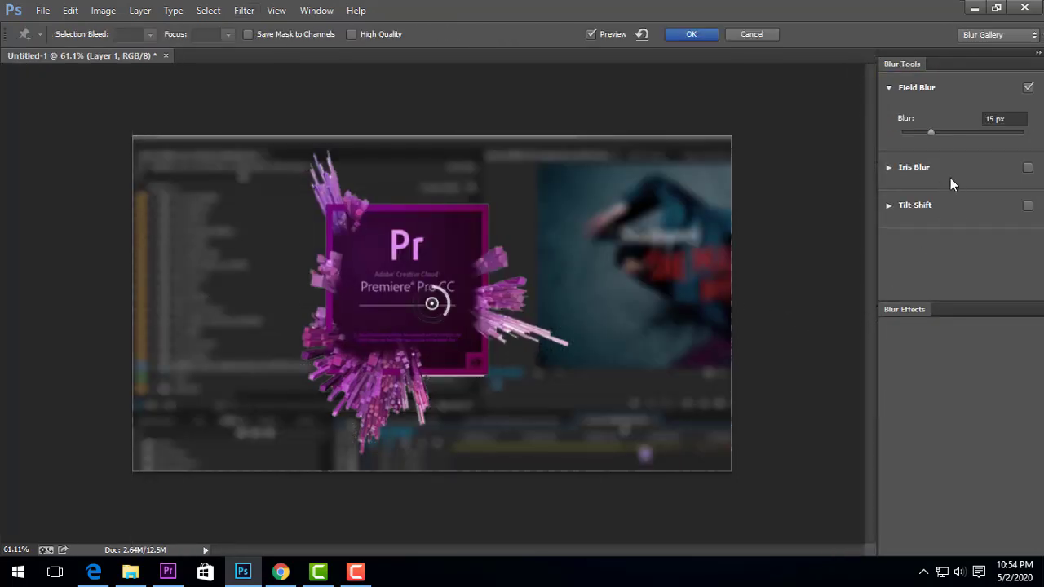
pyautogui.click(934, 134)
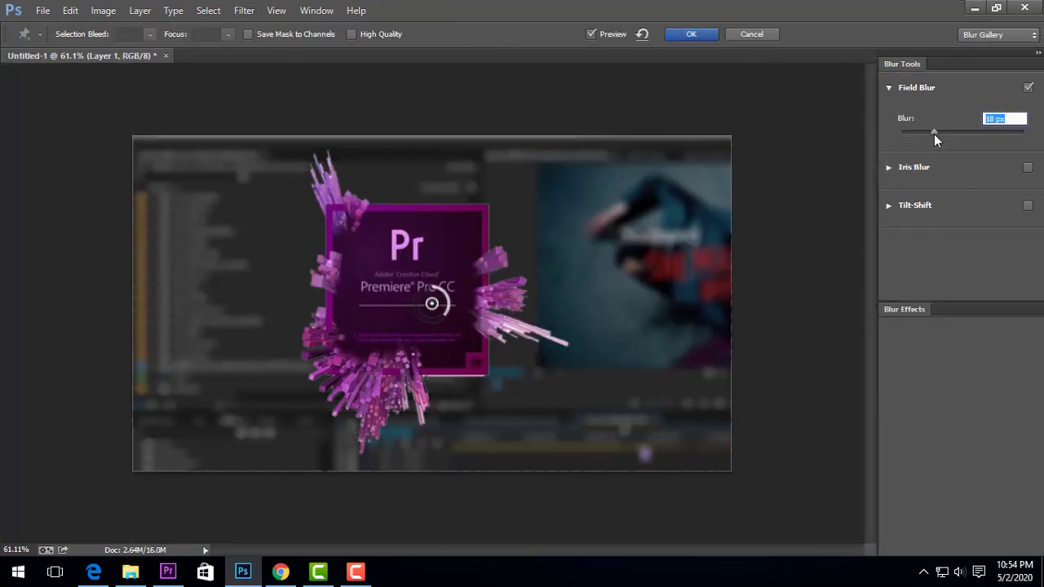
pyautogui.moveTo(927, 134); pyautogui.dragTo(906, 134)
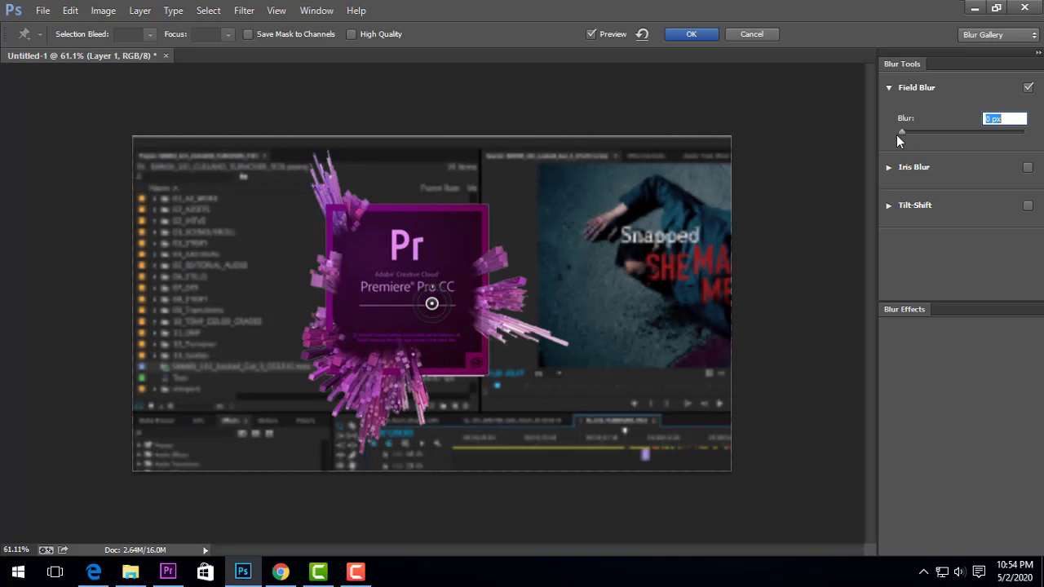
pyautogui.click(688, 37)
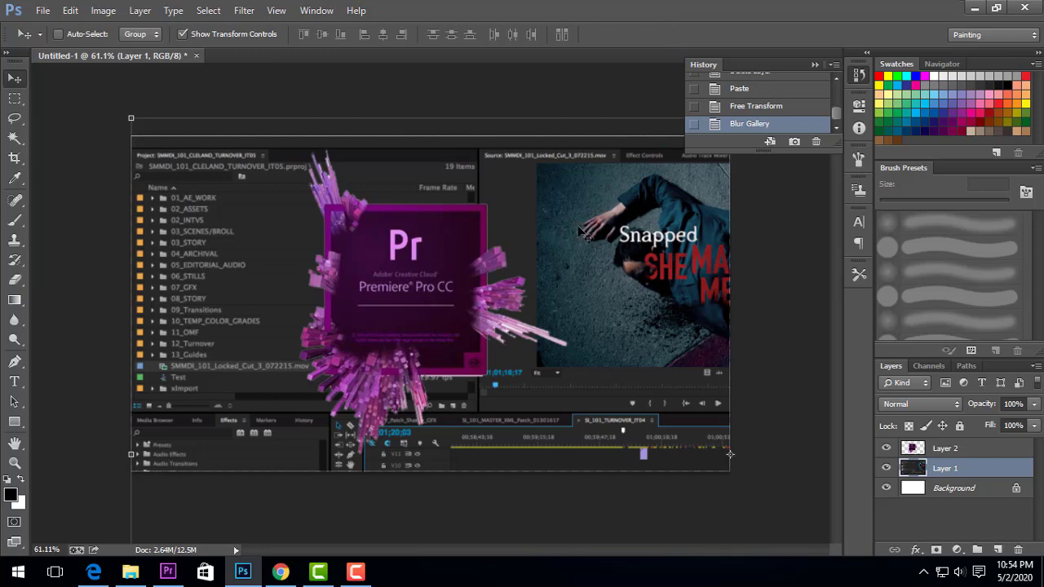
# Apply an Inner Bevel with 72% depth to the Premiere logo on Layer 2 and shift the logo slightly up and left
pyautogui.scroll(3, 706, 312)
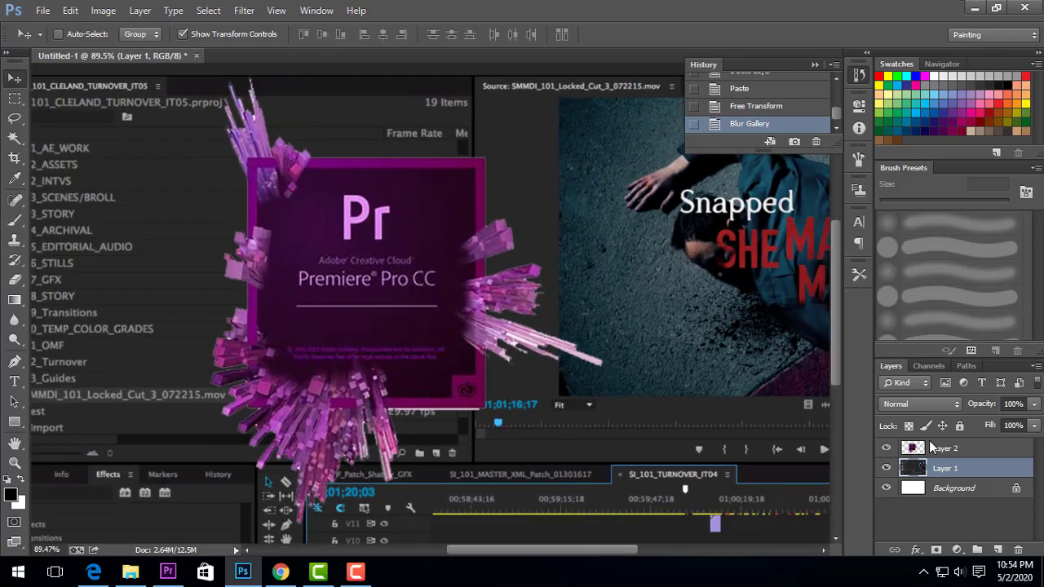
pyautogui.click(984, 451)
pyautogui.scroll(-2, 710, 338)
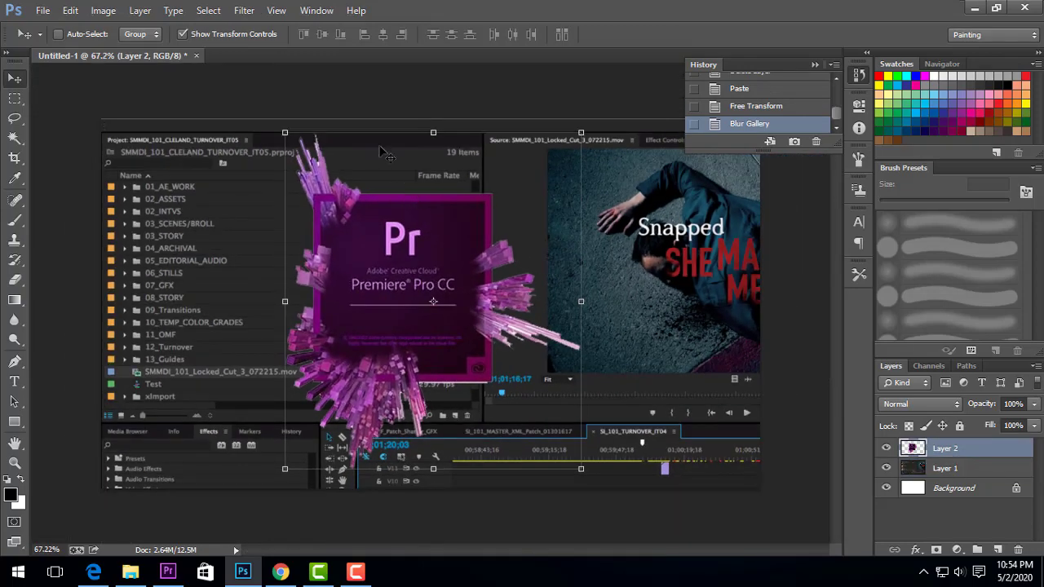
pyautogui.doubleClick(972, 452)
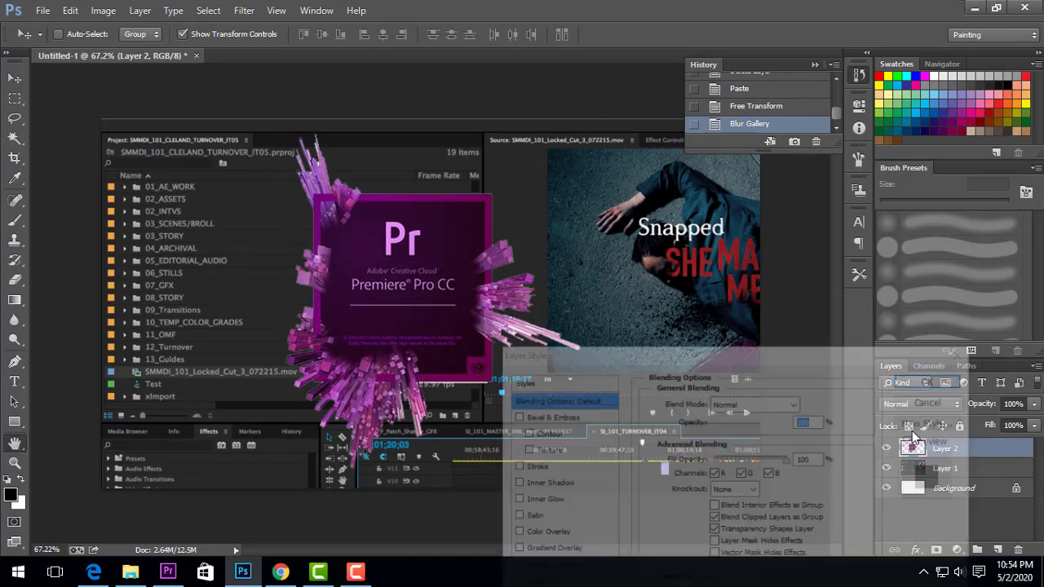
pyautogui.moveTo(699, 347); pyautogui.dragTo(739, 118)
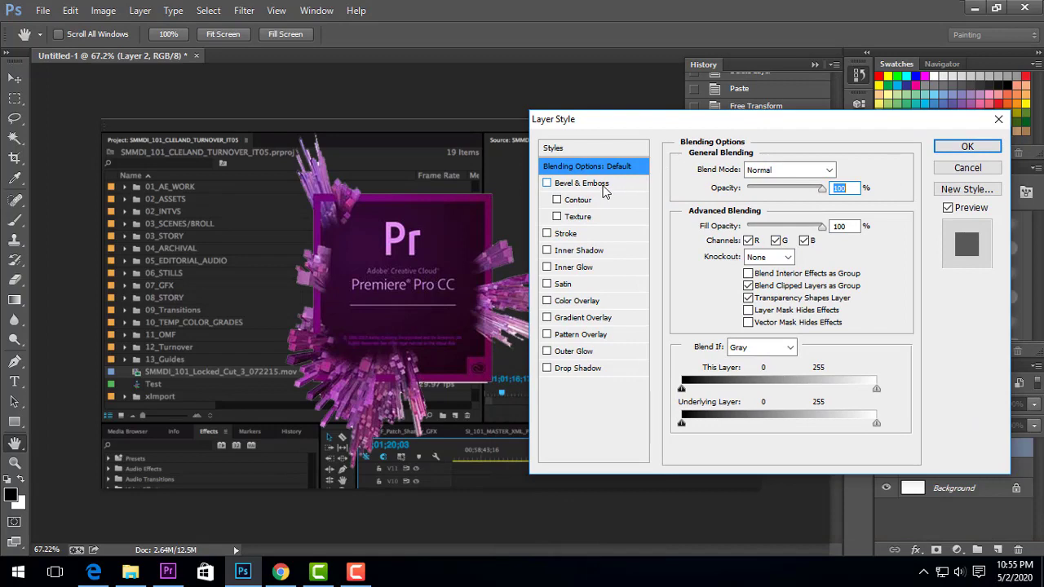
pyautogui.click(600, 184)
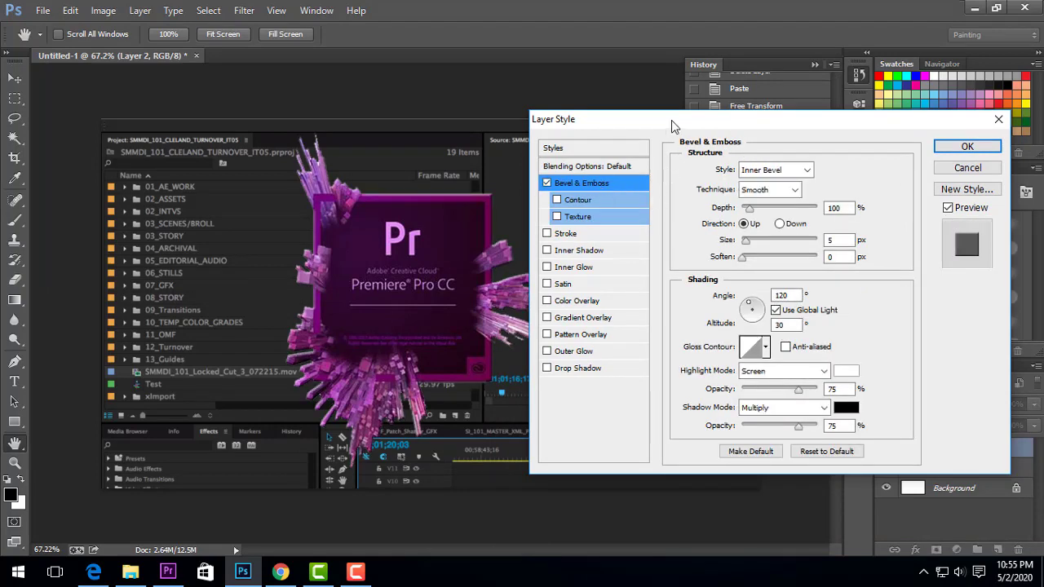
pyautogui.moveTo(673, 125); pyautogui.dragTo(804, 113)
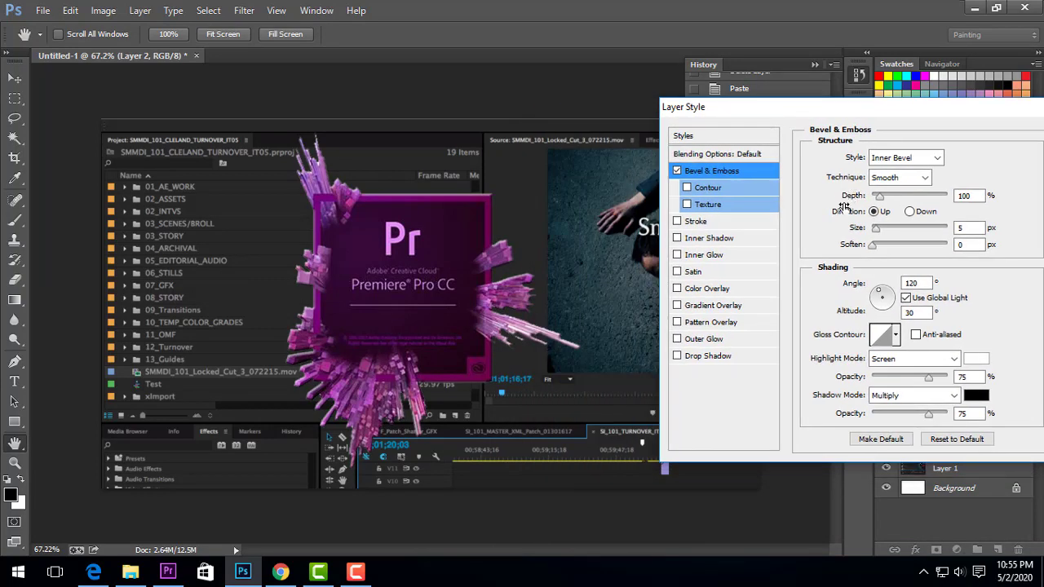
pyautogui.moveTo(884, 201)
pyautogui.mouseDown()
pyautogui.moveTo(850, 208)
pyautogui.moveTo(879, 209)
pyautogui.mouseUp()
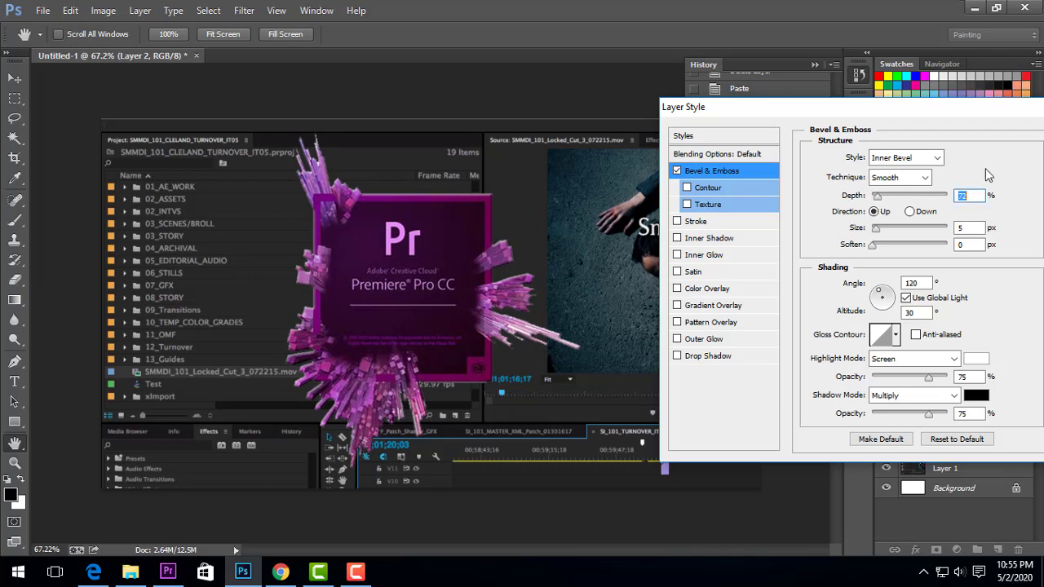
pyautogui.moveTo(1005, 121); pyautogui.dragTo(840, 149)
pyautogui.click(931, 166)
pyautogui.press('v')
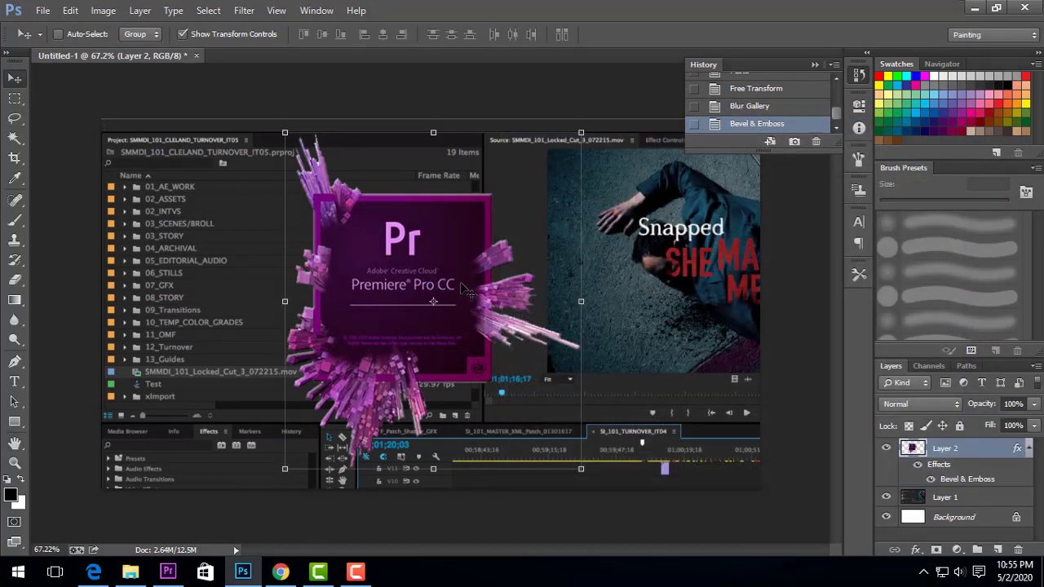
pyautogui.moveTo(462, 286)
pyautogui.mouseDown()
pyautogui.moveTo(455, 262)
pyautogui.moveTo(432, 259)
pyautogui.moveTo(446, 279)
pyautogui.mouseUp()
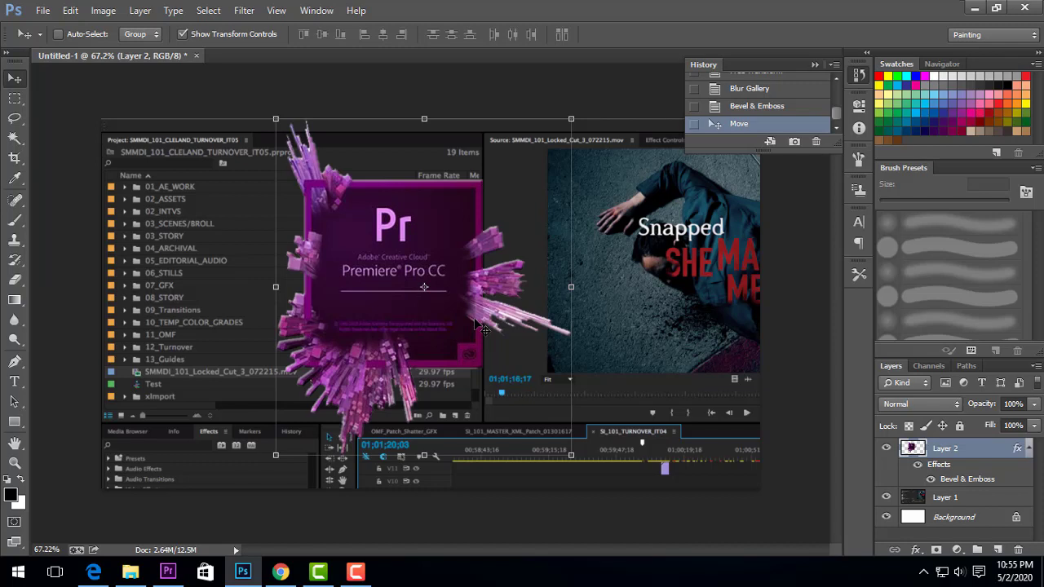
# Add a text layer reading "basic" in Agency FB at 166.67 pt beside the Premiere logo
pyautogui.click(14, 381)
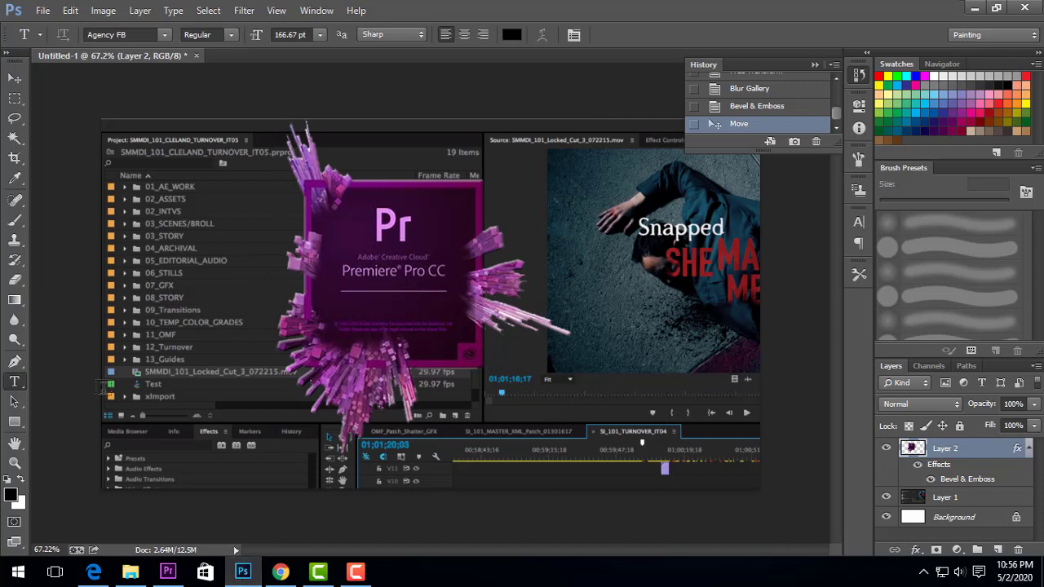
pyautogui.click(483, 362)
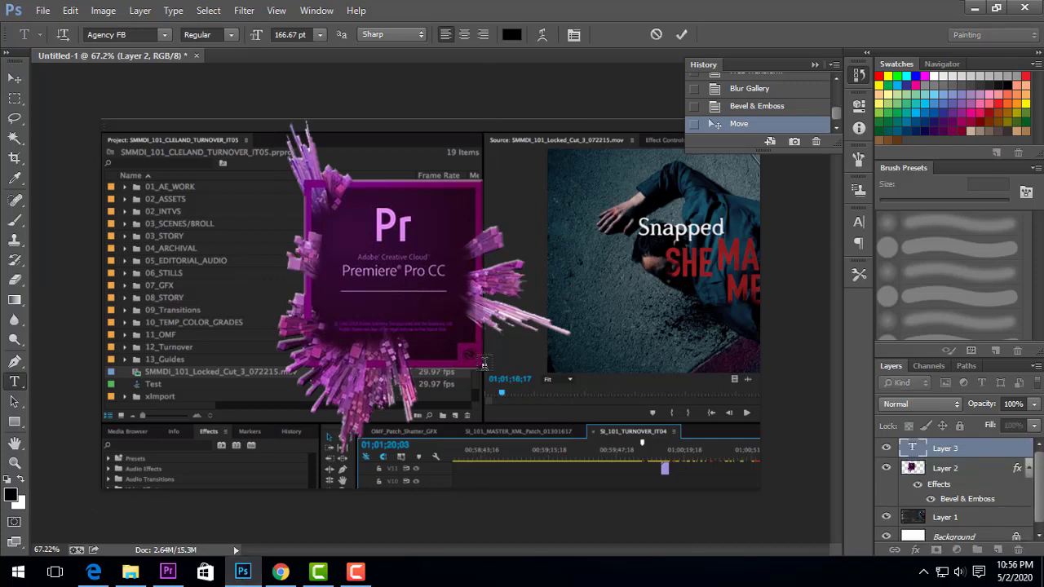
pyautogui.write('U')
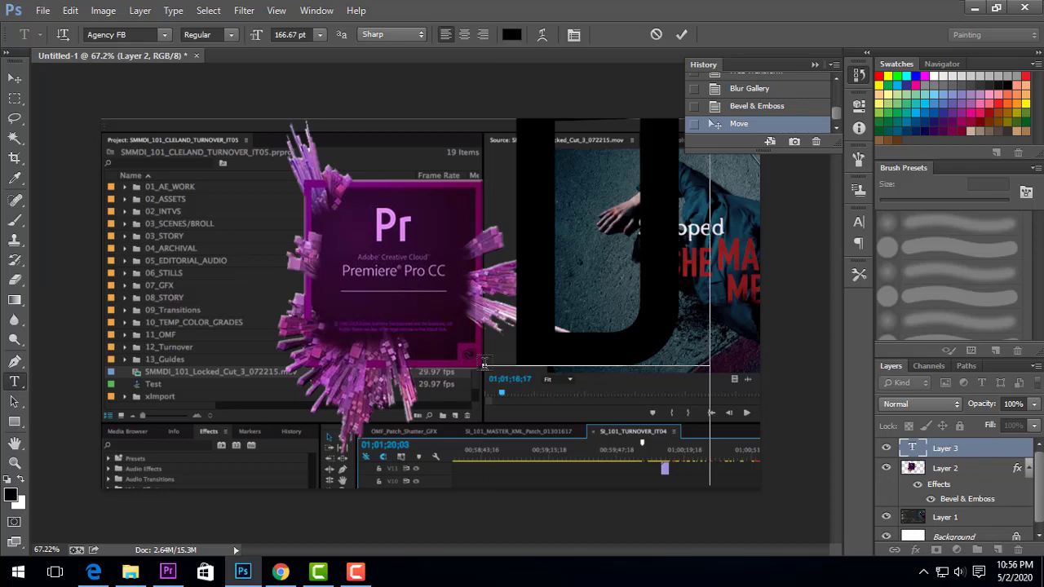
pyautogui.write('a')
pyautogui.click(14, 78)
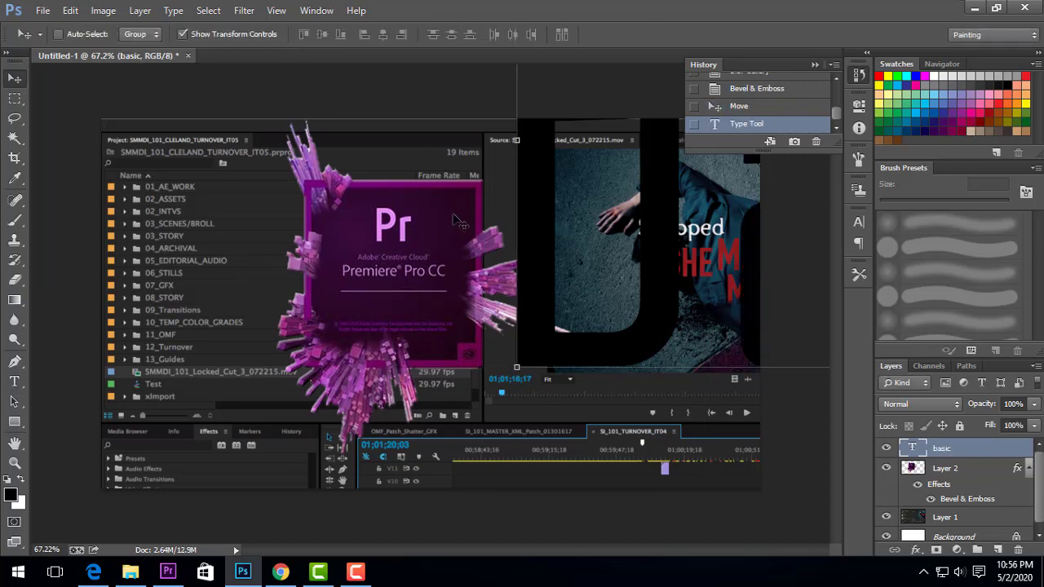
# Scale the "basic" text down to about 43 pt and place it over the lower part of the image, beside the logo
pyautogui.moveTo(571, 210); pyautogui.dragTo(280, 381)
pyautogui.moveTo(230, 120); pyautogui.dragTo(268, 179)
pyautogui.click(17, 82)
pyautogui.click(448, 225)
pyautogui.moveTo(183, 76); pyautogui.dragTo(548, 331)
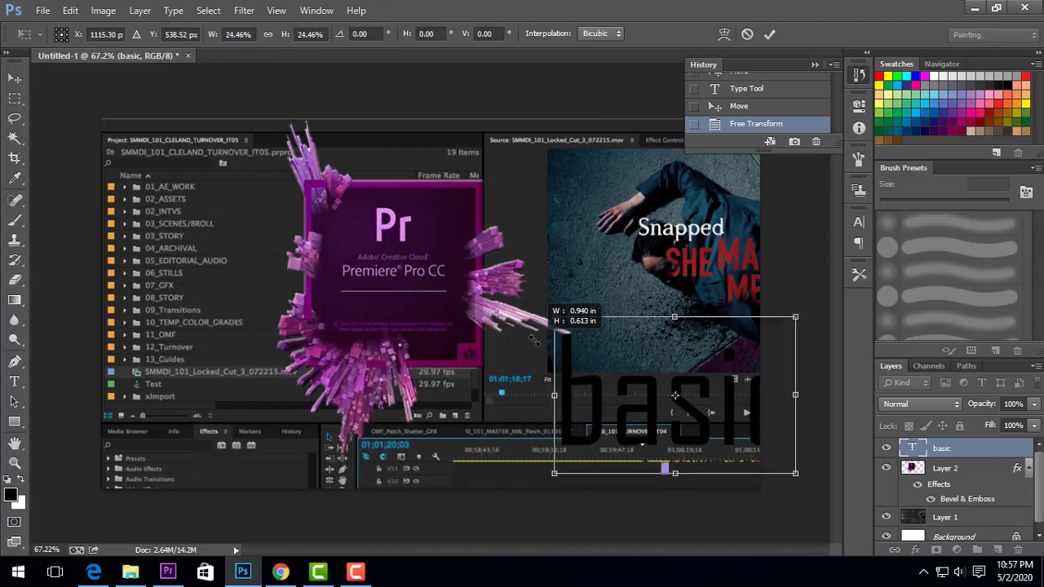
pyautogui.moveTo(586, 371); pyautogui.dragTo(452, 375)
pyautogui.press('Return')
# Set the "basic" text to the Bold style and colour it white
pyautogui.doubleClick(912, 448)
pyautogui.click(214, 35)
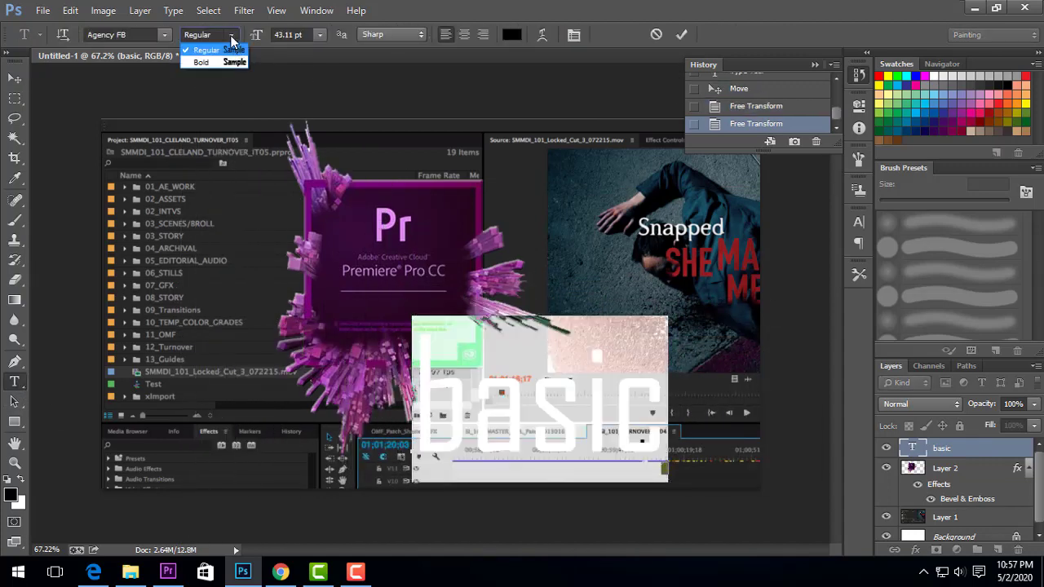
pyautogui.click(224, 59)
pyautogui.click(512, 35)
pyautogui.click(678, 197)
pyautogui.press('Return')
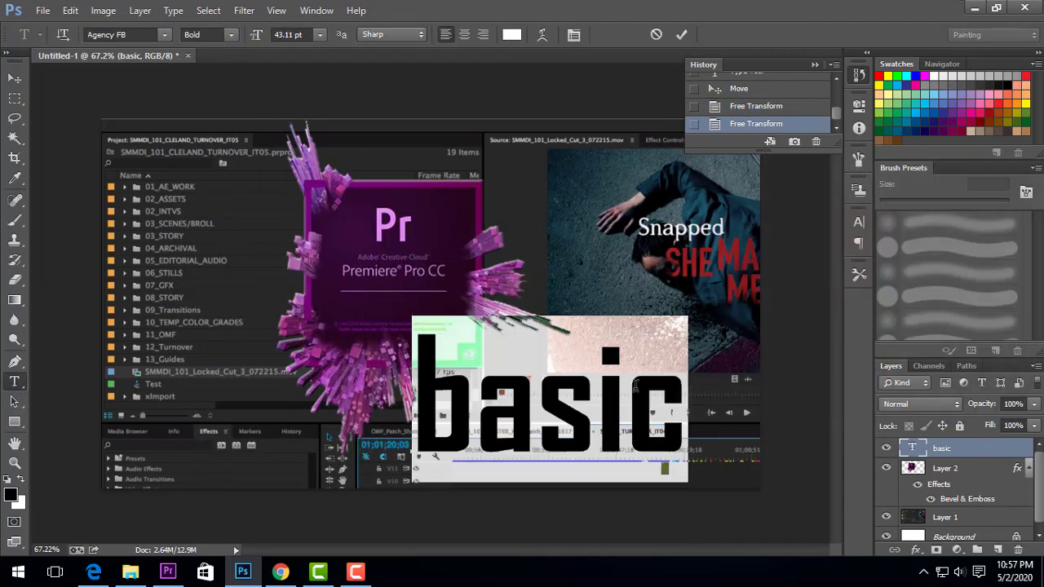
# Try Britannic Bold and Bauhaus 93 as fonts for the whole "basic" text
pyautogui.click(604, 385)
pyautogui.hotkey('ctrl', 'a')
pyautogui.click(165, 35)
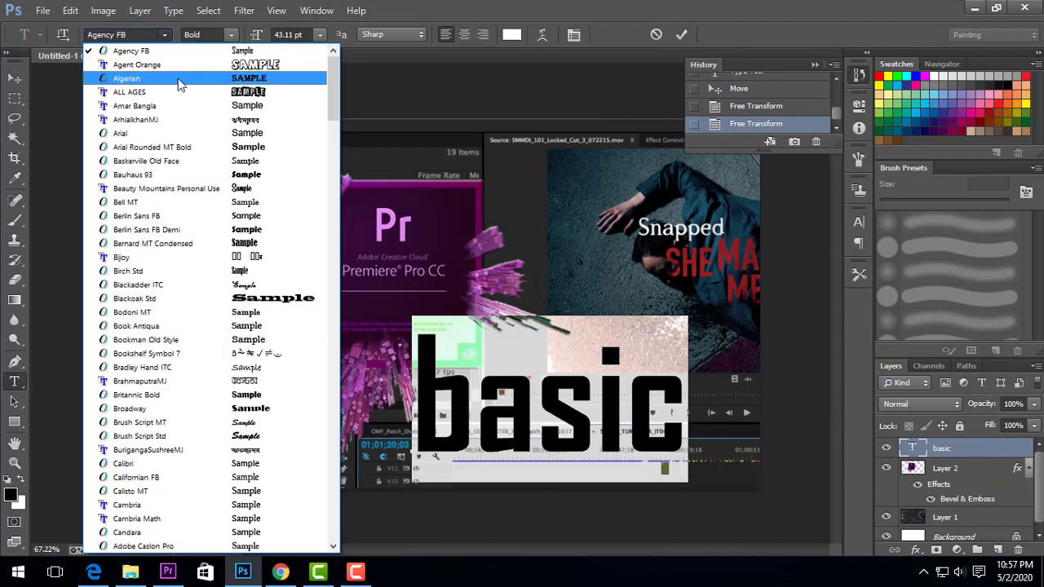
pyautogui.click(213, 230)
pyautogui.click(165, 35)
pyautogui.click(204, 216)
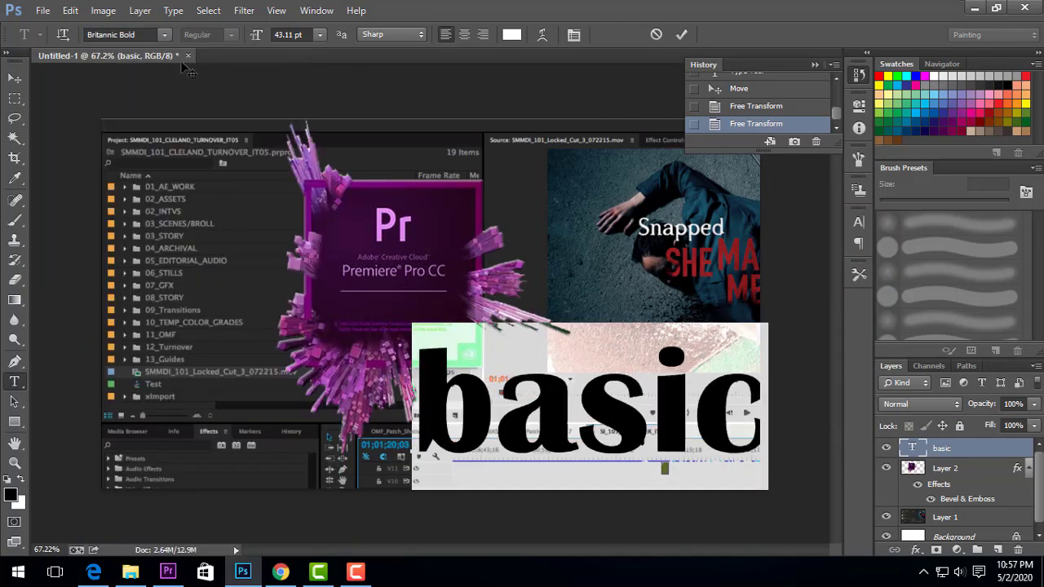
pyautogui.click(164, 35)
pyautogui.scroll(8, 261, 408)
pyautogui.click(213, 176)
pyautogui.click(165, 35)
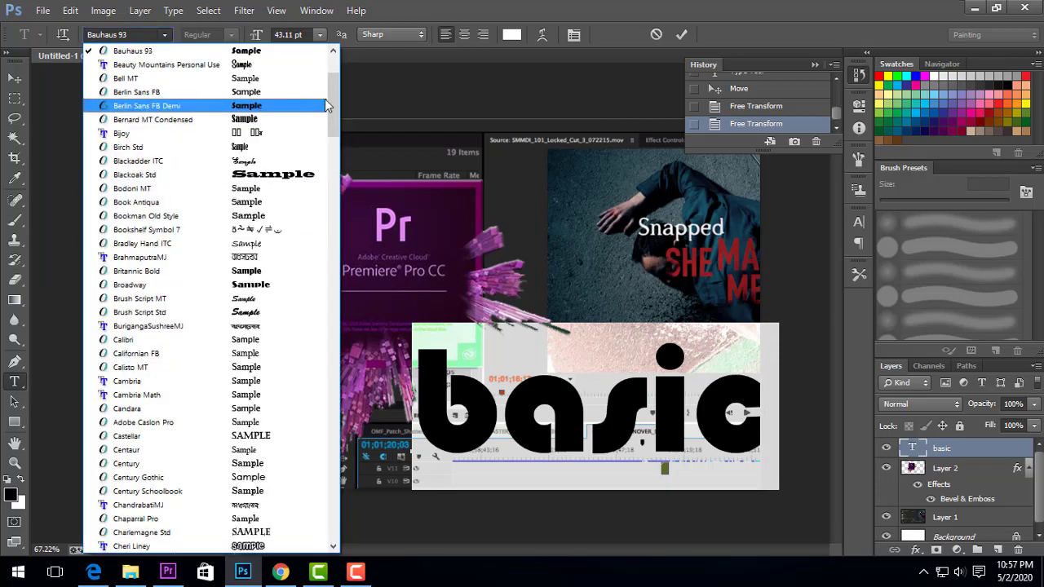
pyautogui.click(306, 78)
pyautogui.click(165, 35)
pyautogui.click(269, 244)
# Set the font of the "basic" text to Impact and commit the text edit
pyautogui.click(164, 34)
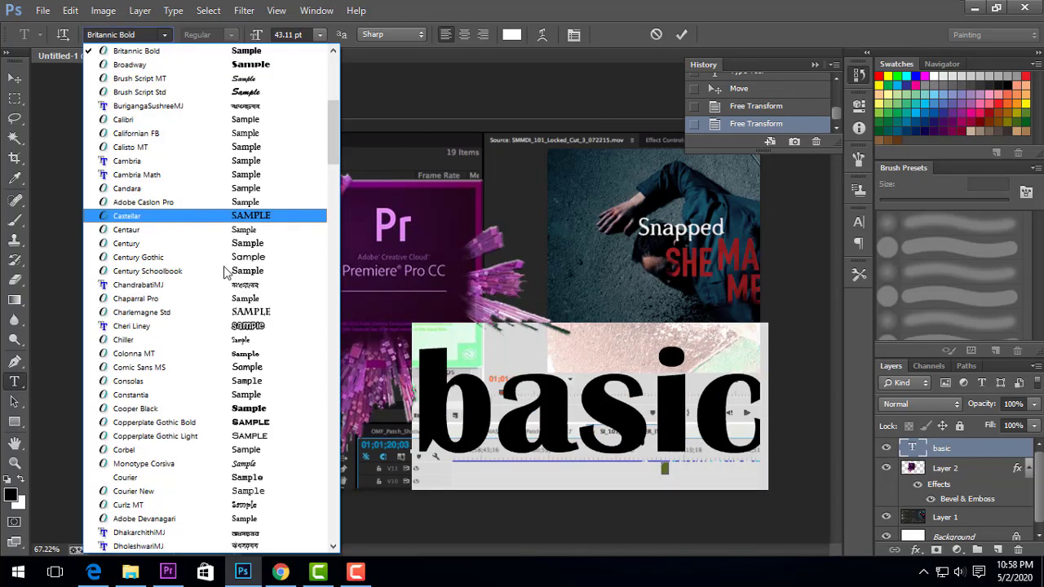
pyautogui.scroll(-5, 269, 456)
pyautogui.click(270, 462)
pyautogui.click(164, 35)
pyautogui.click(245, 423)
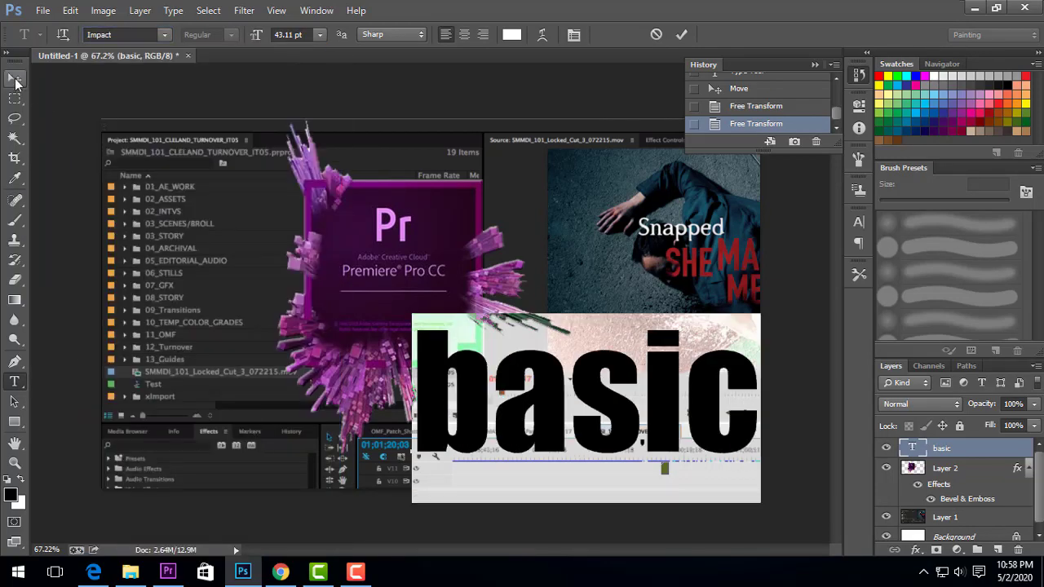
pyautogui.hotkey('ctrl', 'Return')
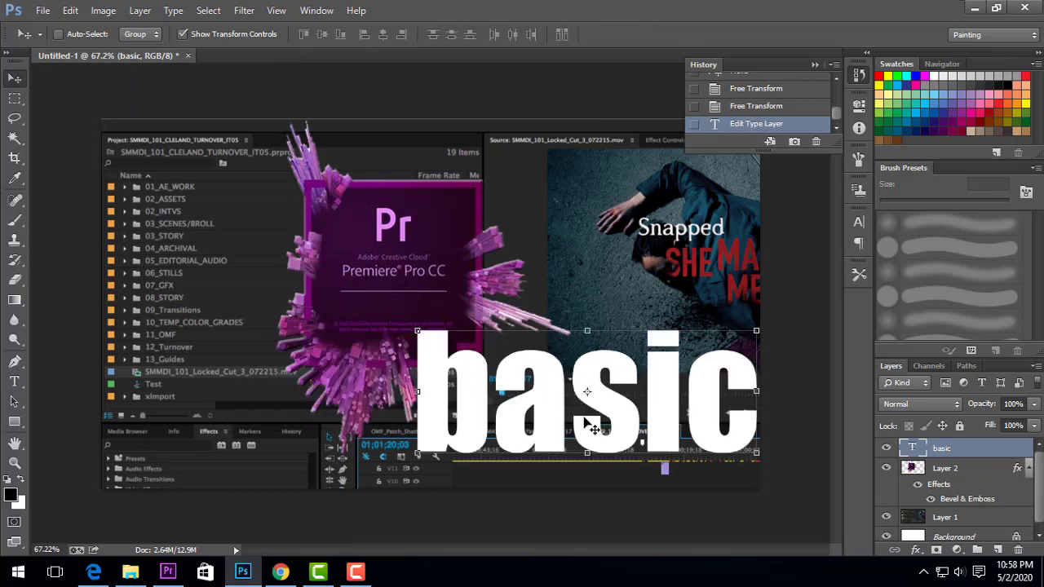
# Add the word "Editing" as a new white Impact text layer and shift it left across the canvas
pyautogui.click(14, 381)
pyautogui.click(523, 274)
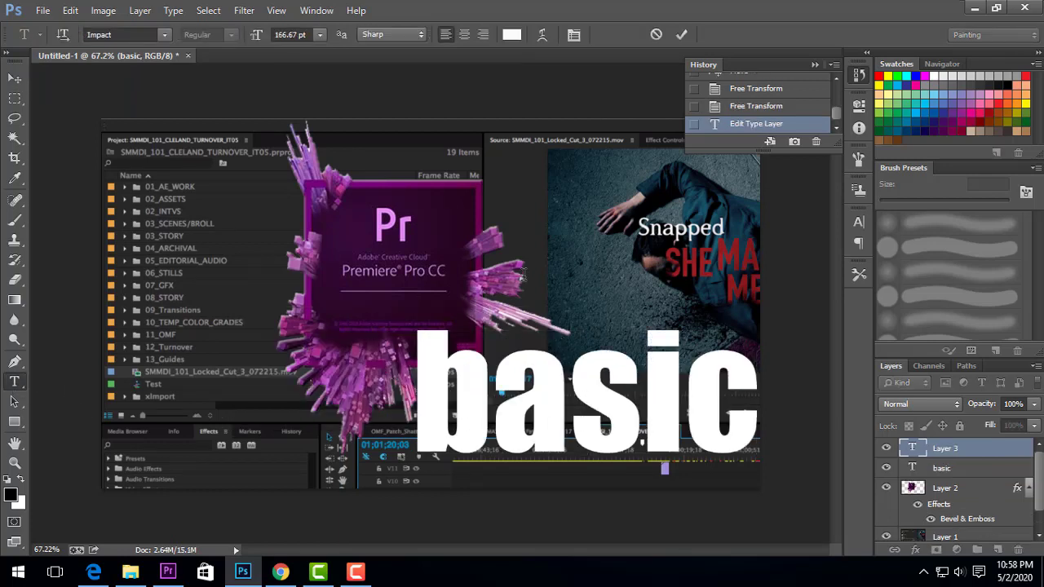
pyautogui.write('L')
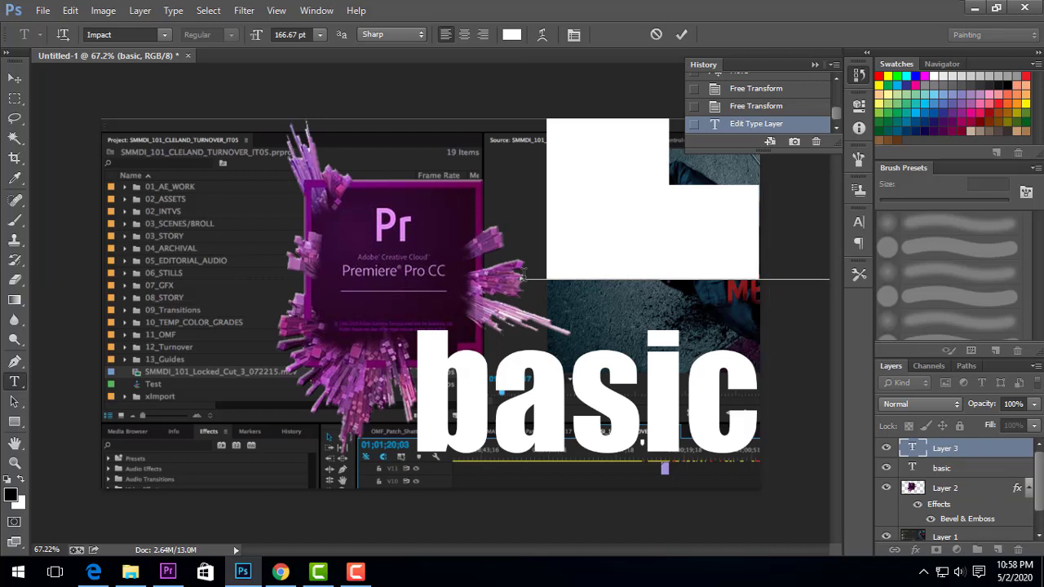
pyautogui.click(14, 77)
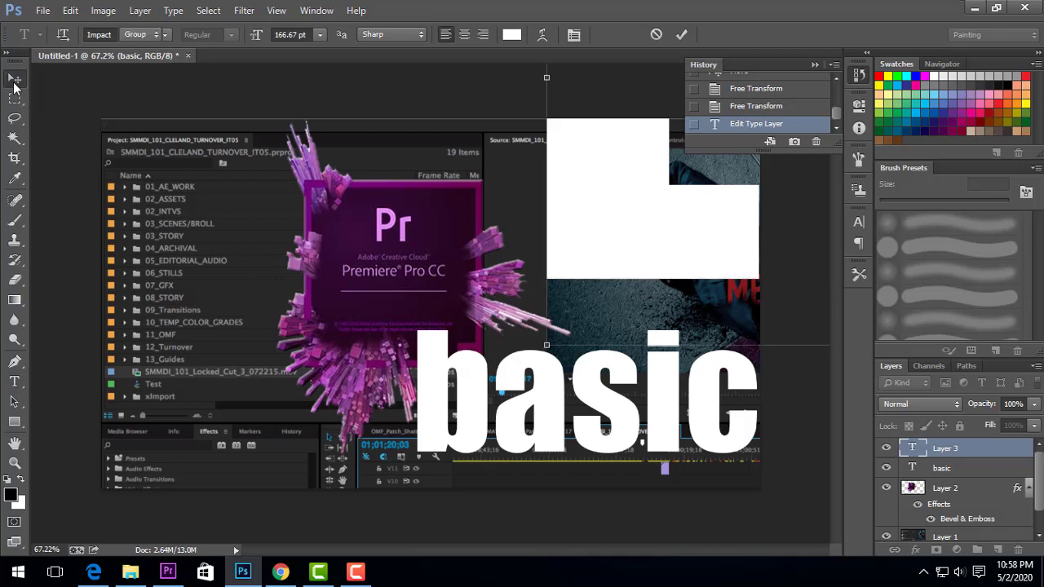
pyautogui.moveTo(535, 258); pyautogui.dragTo(209, 305)
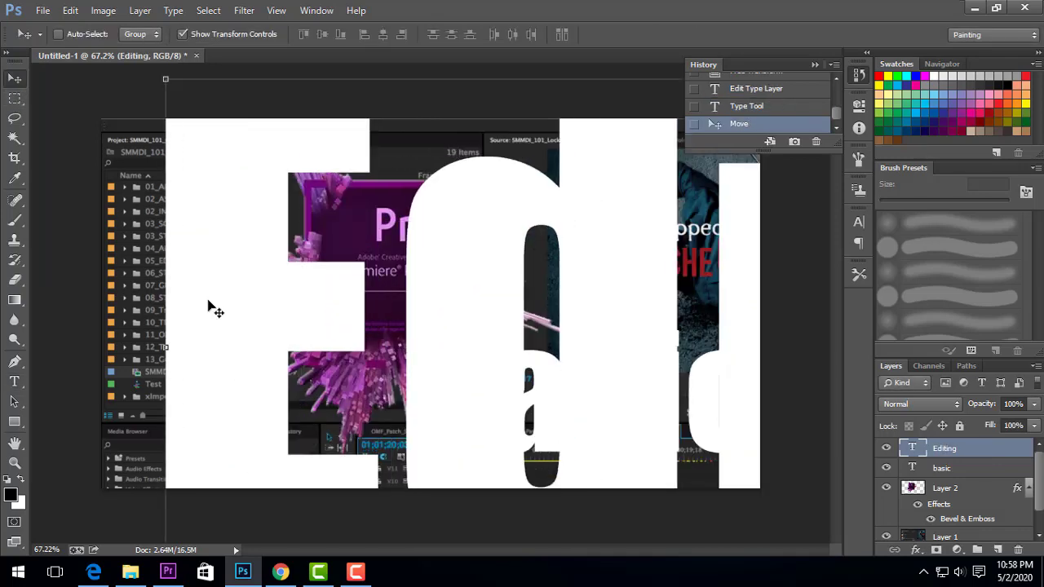
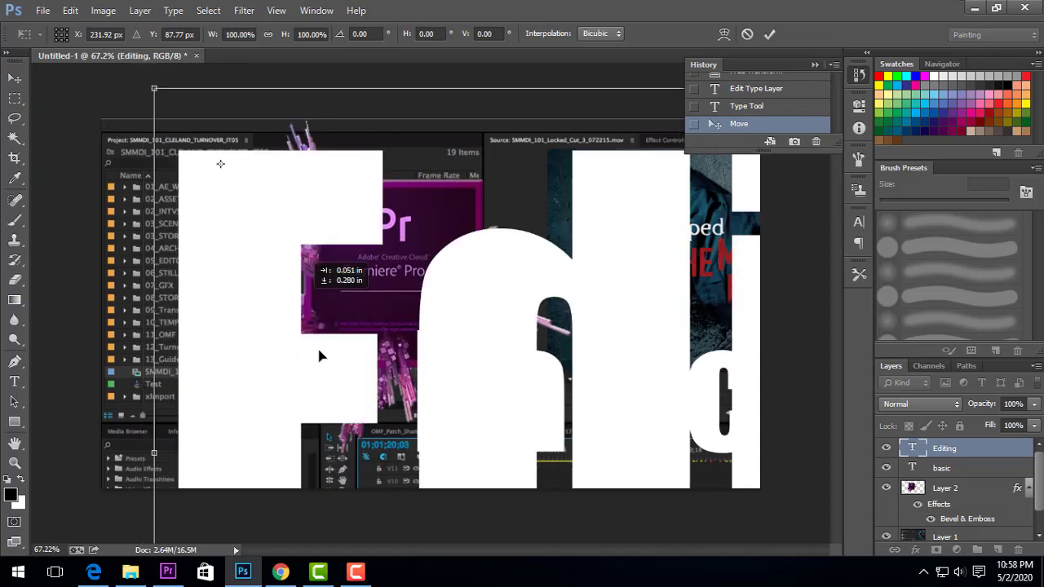
# Scale the "Editing" text down and place it over the lower part of the image
pyautogui.moveTo(169, 139); pyautogui.dragTo(494, 351)
pyautogui.moveTo(585, 402); pyautogui.dragTo(245, 149)
pyautogui.moveTo(154, 98); pyautogui.dragTo(191, 167)
pyautogui.moveTo(303, 200); pyautogui.dragTo(384, 424)
pyautogui.press('Return')
# Move the "basic" text up above "Editing" and scale it down
pyautogui.moveTo(589, 400); pyautogui.dragTo(589, 282)
pyautogui.hotkey('ctrl', 't')
pyautogui.keyDown('alt'); pyautogui.click(441, 230); pyautogui.keyUp('alt')
pyautogui.moveTo(413, 199); pyautogui.dragTo(515, 259)
pyautogui.moveTo(618, 298); pyautogui.dragTo(604, 332)
pyautogui.press('Return')
# Move the Premiere logo left and rearrange the "Editing" and "basic" texts as two lines beside it
pyautogui.moveTo(407, 274); pyautogui.dragTo(318, 271)
pyautogui.click(958, 450)
pyautogui.moveTo(430, 433); pyautogui.dragTo(519, 449)
pyautogui.click(949, 469)
pyautogui.hotkey('ctrl', 't')
pyautogui.moveTo(620, 333); pyautogui.dragTo(572, 271)
pyautogui.press('Return')
# Reposition the "Editing" text under "basic" and enlarge it so it reaches the image's right edge
pyautogui.click(946, 450)
pyautogui.moveTo(532, 424); pyautogui.dragTo(563, 393)
pyautogui.hotkey('ctrl', 't')
pyautogui.moveTo(665, 429); pyautogui.dragTo(688, 434)
pyautogui.moveTo(689, 444); pyautogui.dragTo(728, 473)
pyautogui.moveTo(633, 437); pyautogui.dragTo(661, 437)
pyautogui.press('Return')
# Enlarge the "basic" text slightly and centre it above "Editing"
pyautogui.click(944, 468)
pyautogui.hotkey('ctrl', 't')
pyautogui.moveTo(675, 316); pyautogui.dragTo(691, 317)
pyautogui.moveTo(636, 304); pyautogui.dragTo(665, 306)
pyautogui.press('Return')
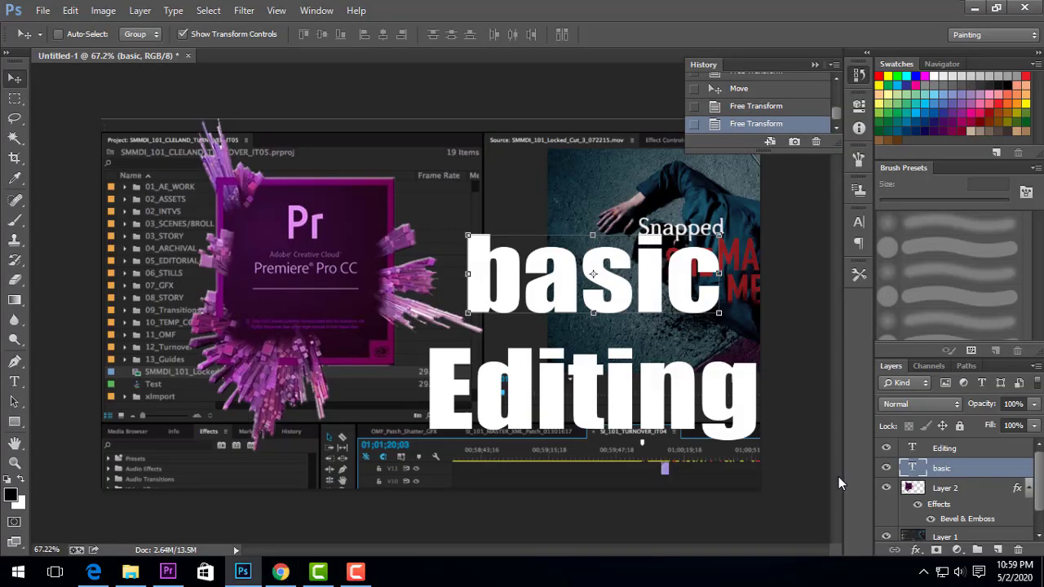
# Shift the "basic" and "Editing" texts closer together to the left, and move the Premiere logo further left
pyautogui.moveTo(581, 295); pyautogui.dragTo(526, 331)
pyautogui.click(938, 449)
pyautogui.moveTo(650, 420)
pyautogui.mouseDown()
pyautogui.moveTo(572, 448)
pyautogui.moveTo(643, 408)
pyautogui.moveTo(660, 413)
pyautogui.mouseUp()
pyautogui.click(960, 488)
pyautogui.moveTo(385, 367); pyautogui.dragTo(331, 387)
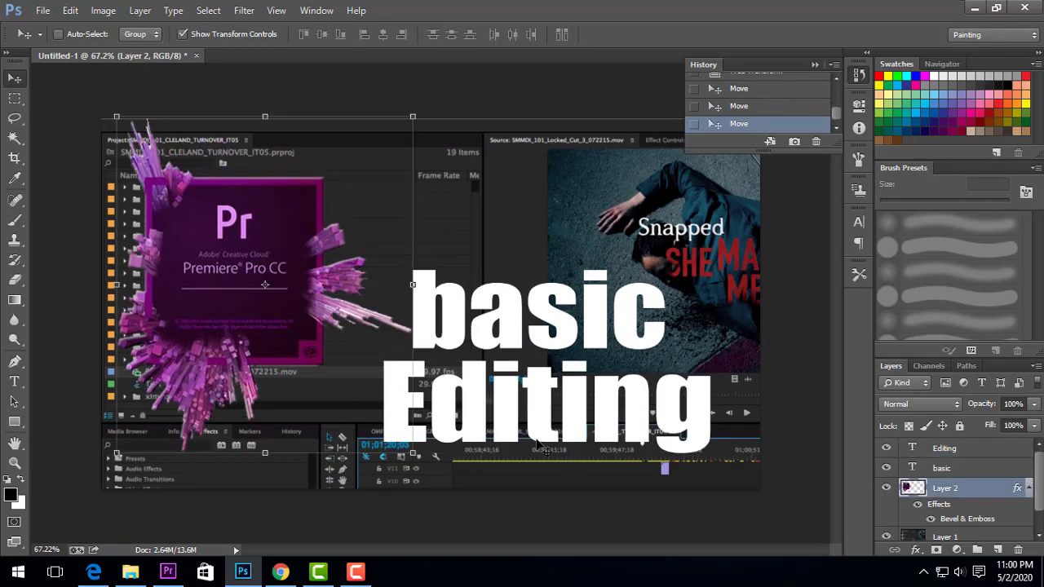
# Start a new text layer between the logo and "Editing", and launch the Avro Bangla keyboard
pyautogui.click(15, 382)
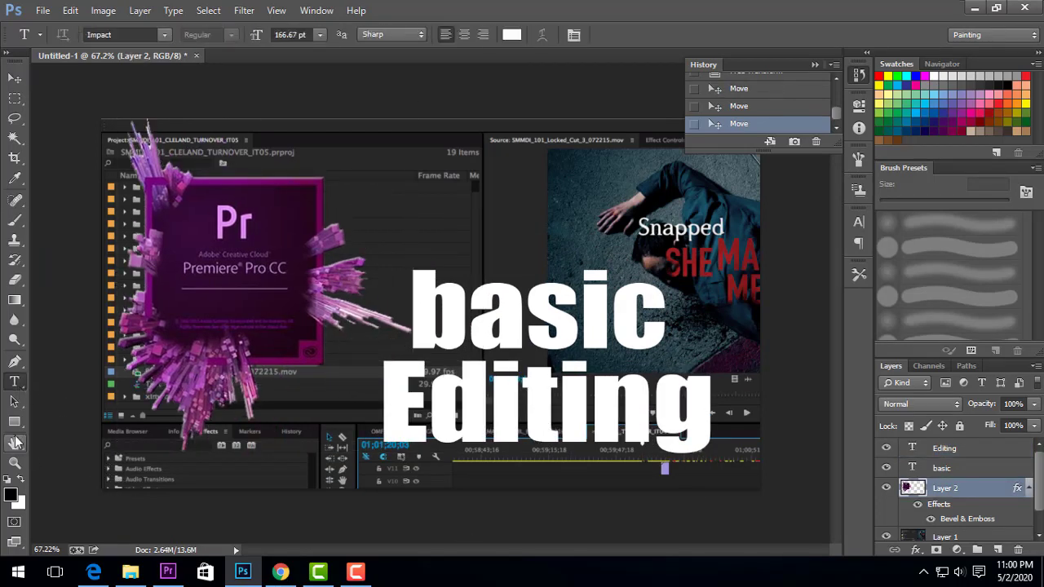
pyautogui.click(14, 422)
pyautogui.click(15, 383)
pyautogui.click(307, 392)
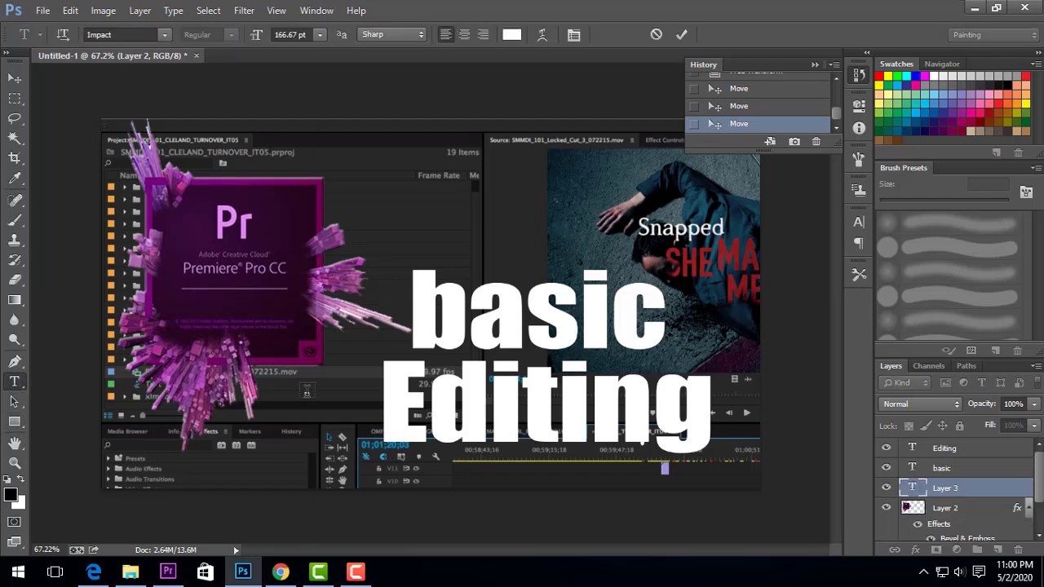
pyautogui.click(15, 383)
pyautogui.click(332, 403)
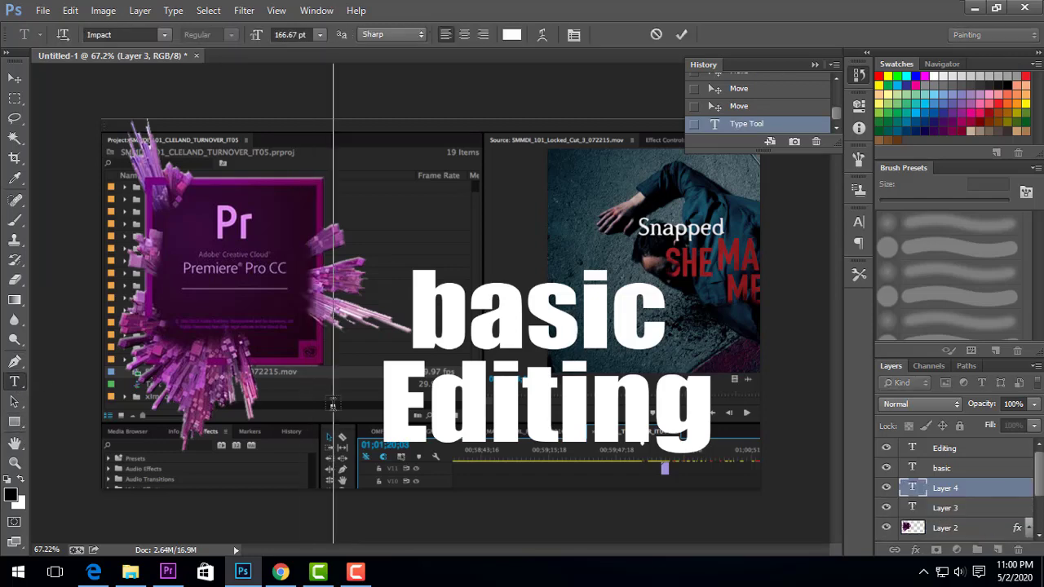
pyautogui.press('super')
pyautogui.click(90, 320)
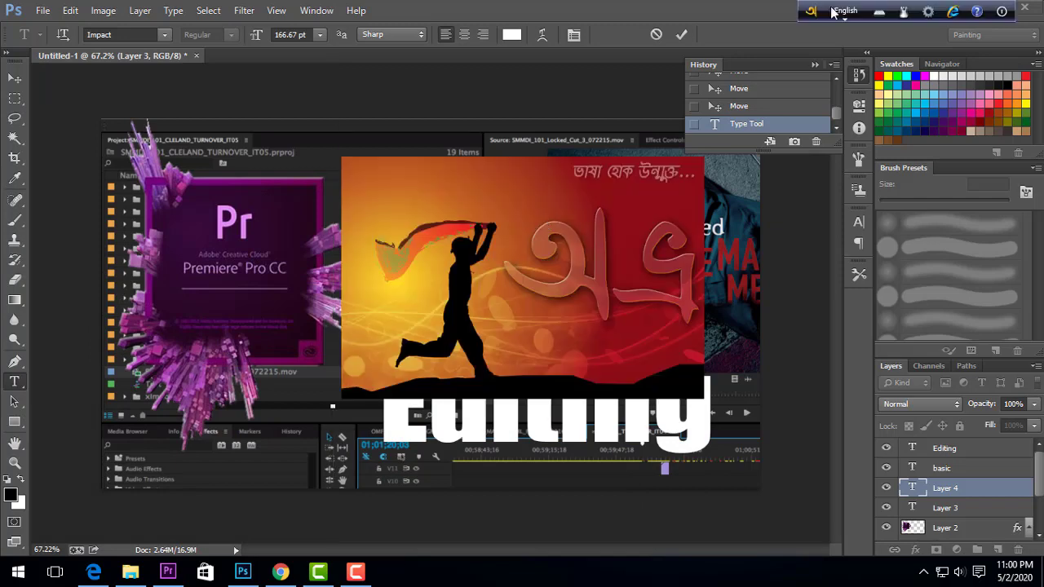
# Switch the Avro keyboard to Bangla and enter "banhla" in the new text layer
pyautogui.click(313, 239)
pyautogui.write('b')
pyautogui.press('BackSpace')
pyautogui.click(845, 12)
pyautogui.write('banhla')
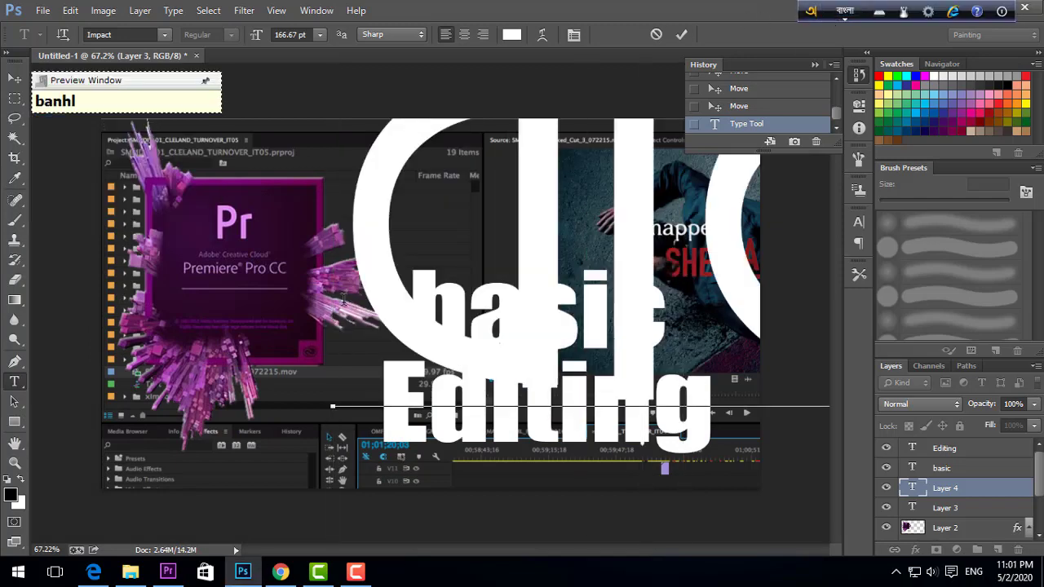
# Scale the Bangla text down and place it near the image's lower edge, left of "Editing"
pyautogui.click(15, 80)
pyautogui.moveTo(617, 236); pyautogui.dragTo(501, 317)
pyautogui.scroll(-7, 501, 317)
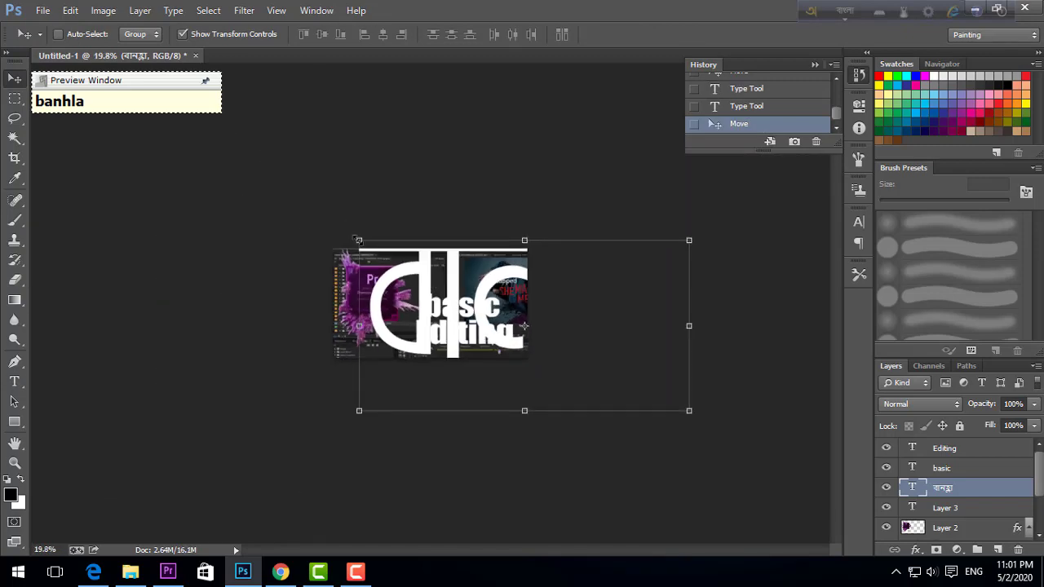
pyautogui.moveTo(358, 243); pyautogui.dragTo(392, 265)
pyautogui.moveTo(393, 220); pyautogui.dragTo(498, 296)
pyautogui.moveTo(538, 351); pyautogui.dragTo(425, 333)
pyautogui.scroll(7, 423, 327)
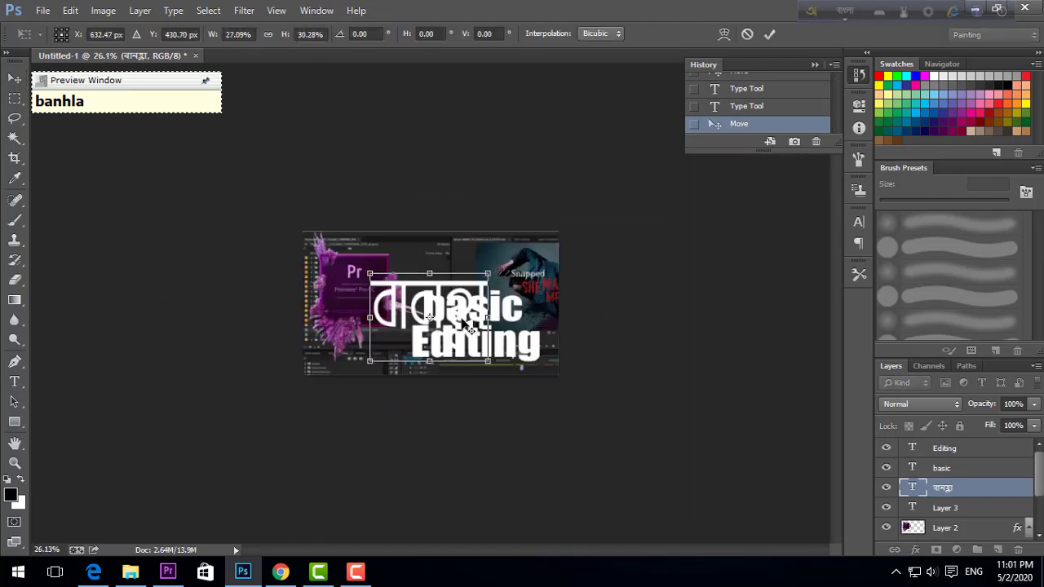
pyautogui.moveTo(327, 249); pyautogui.dragTo(383, 302)
pyautogui.scroll(3, 433, 326)
pyautogui.moveTo(451, 351); pyautogui.dragTo(359, 450)
pyautogui.scroll(3, 398, 463)
pyautogui.press('Return')
# Replace the wording of the small Bangla text with "বাংলায়", spelled phonetically as "banglay"
pyautogui.click(14, 381)
pyautogui.click(374, 473)
pyautogui.click(960, 490)
pyautogui.click(362, 493)
pyautogui.press('BackSpace')
pyautogui.press('BackSpace')
pyautogui.press('BackSpace')
pyautogui.press('BackSpace')
pyautogui.press('BackSpace')
pyautogui.press('BackSpace')
pyautogui.press('BackSpace')
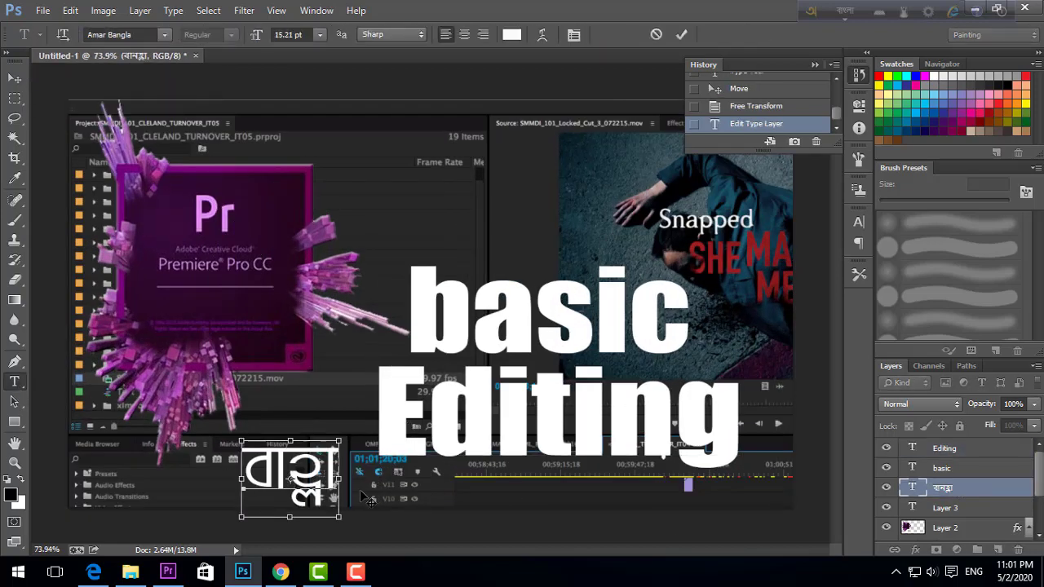
pyautogui.write('banglay')
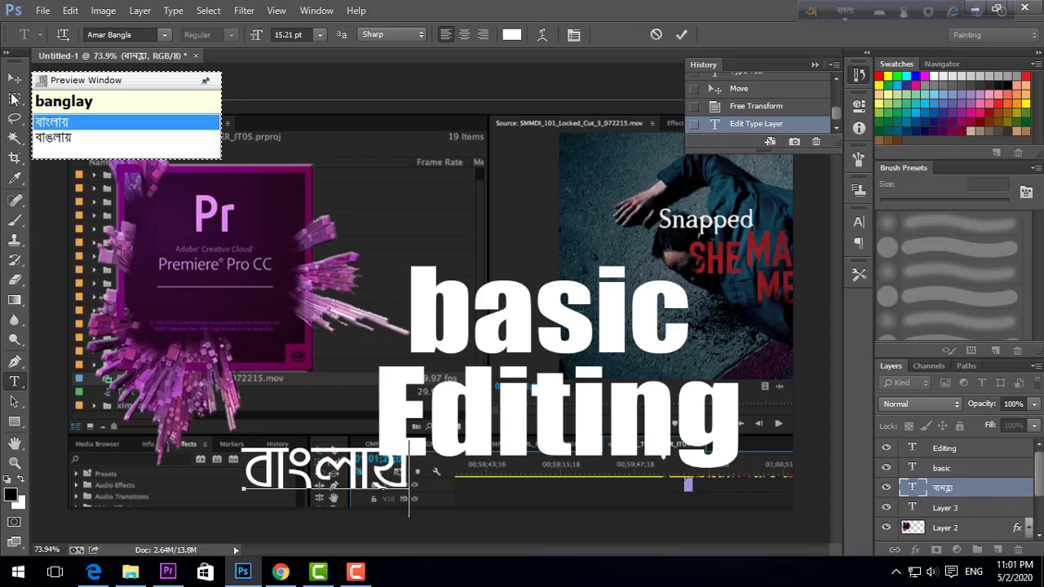
# Scale the "বাংলায়" text to about 54% width and 49% height and place it to the right of "basic"
pyautogui.click(14, 77)
pyautogui.moveTo(301, 476); pyautogui.dragTo(464, 487)
pyautogui.scroll(3, 543, 428)
pyautogui.scroll(-2, 545, 427)
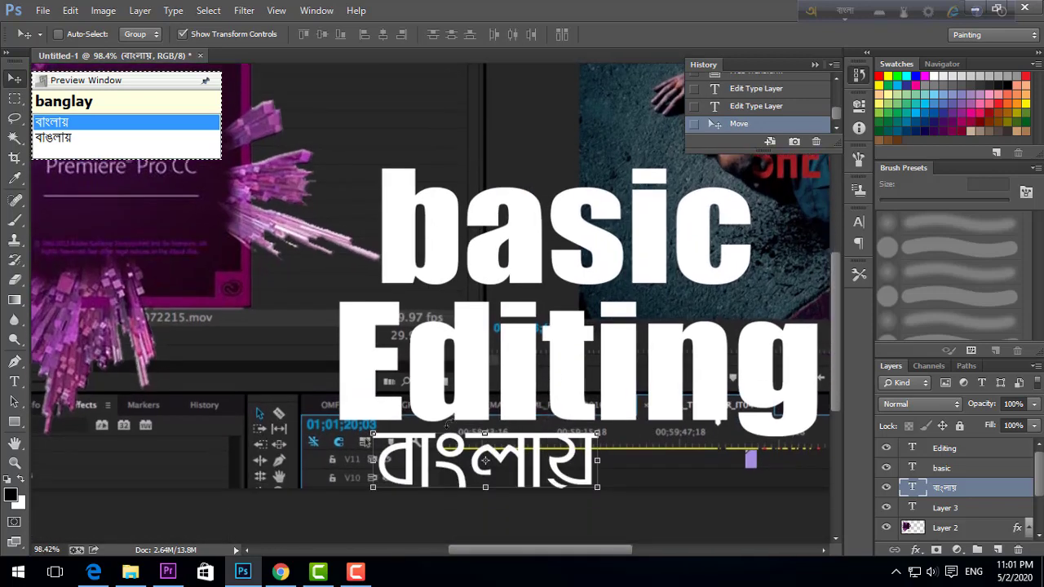
pyautogui.click(373, 433)
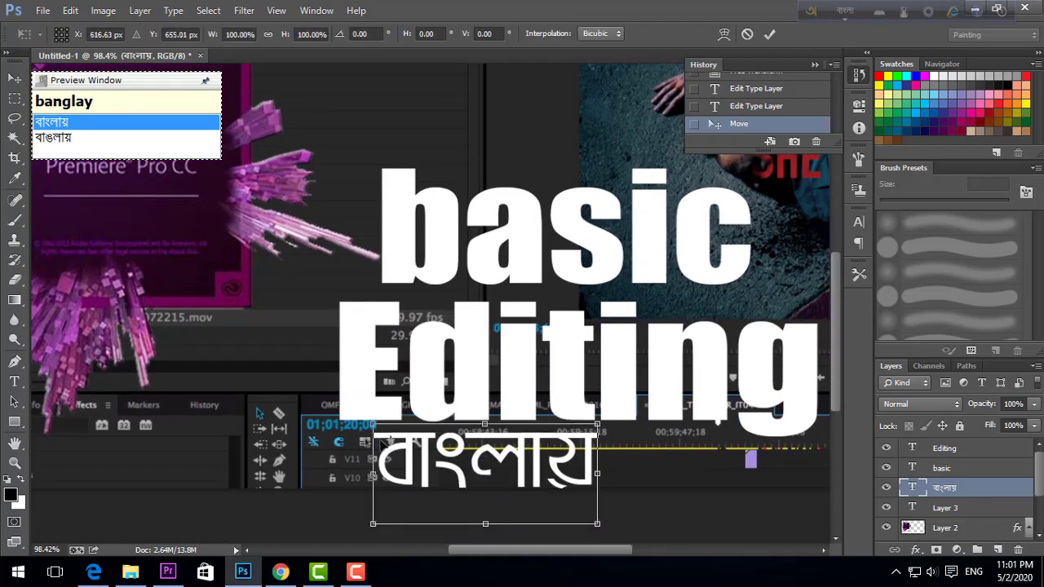
pyautogui.moveTo(373, 425); pyautogui.dragTo(387, 441)
pyautogui.moveTo(514, 465); pyautogui.dragTo(603, 448)
pyautogui.scroll(1, 709, 468)
pyautogui.hscroll(3, 605, 559)
pyautogui.moveTo(216, 416); pyautogui.dragTo(148, 347)
pyautogui.scroll(-2, 368, 446)
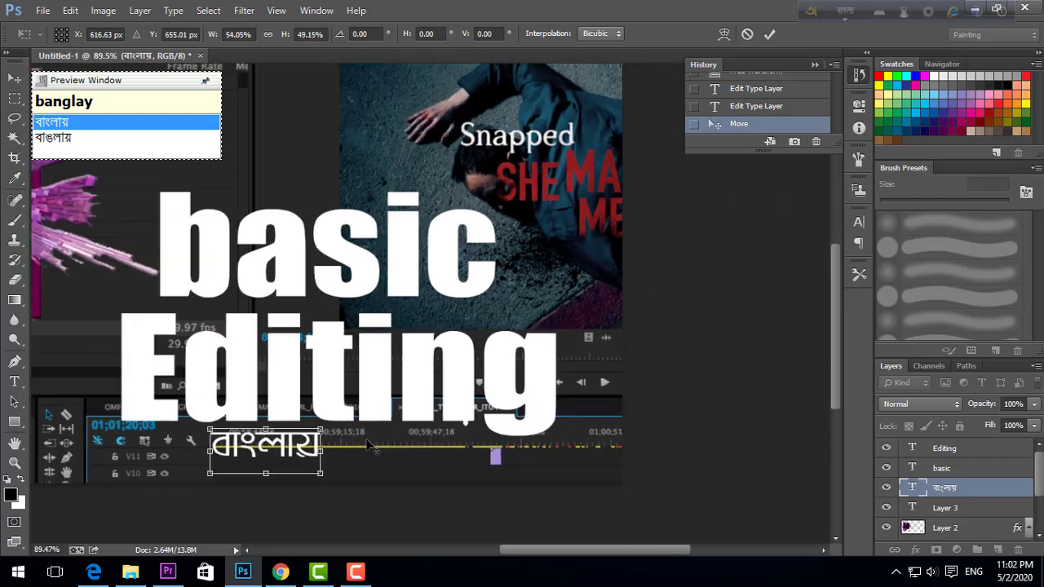
pyautogui.moveTo(261, 456); pyautogui.dragTo(544, 314)
pyautogui.press('Return')
# Draw a rounded rectangle about 180 by 52 px over the "বাংলায়" text and move its layer beneath the text
pyautogui.click(13, 422)
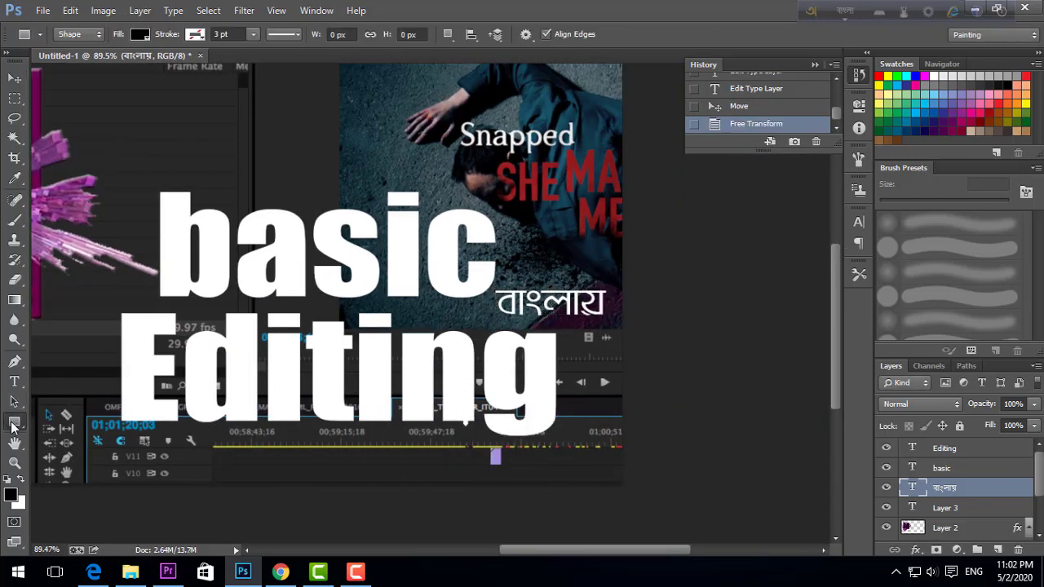
pyautogui.click(73, 433)
pyautogui.moveTo(530, 296); pyautogui.dragTo(612, 317)
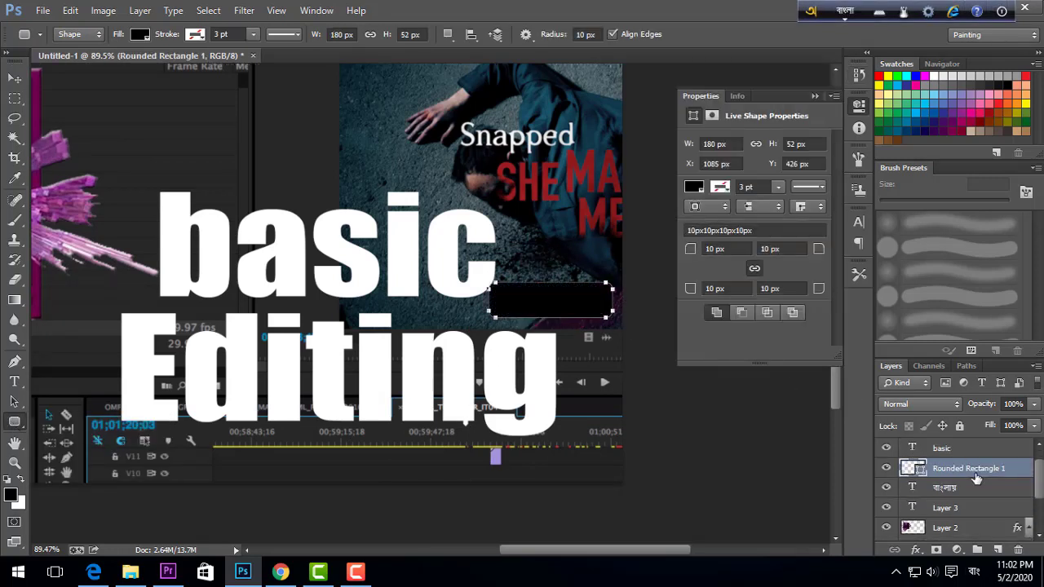
pyautogui.moveTo(995, 475); pyautogui.dragTo(1002, 503)
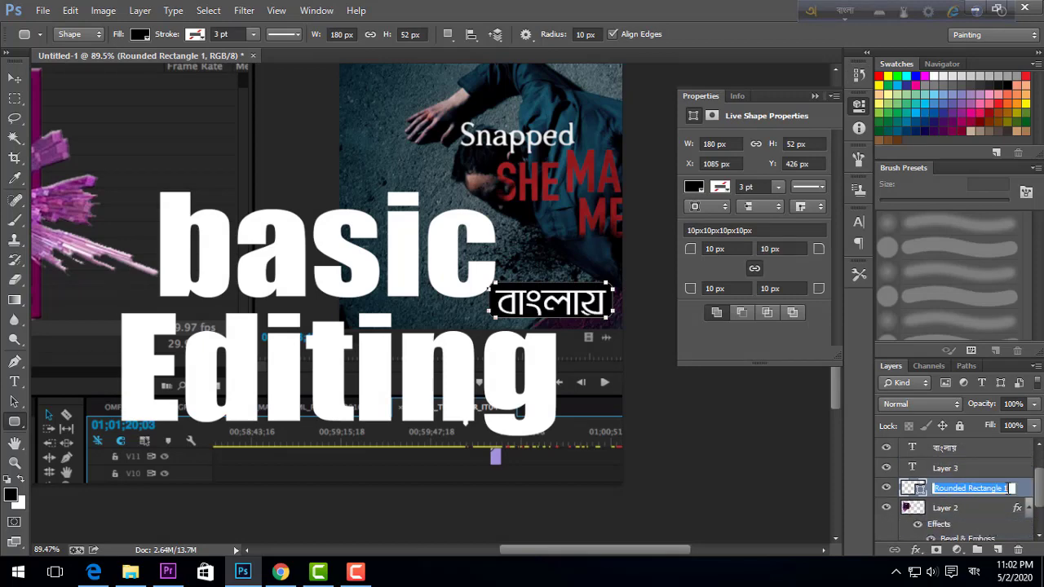
# Apply a Color Overlay to the rounded rectangle using the dark grey 262626 sampled from the background image
pyautogui.doubleClick(1025, 489)
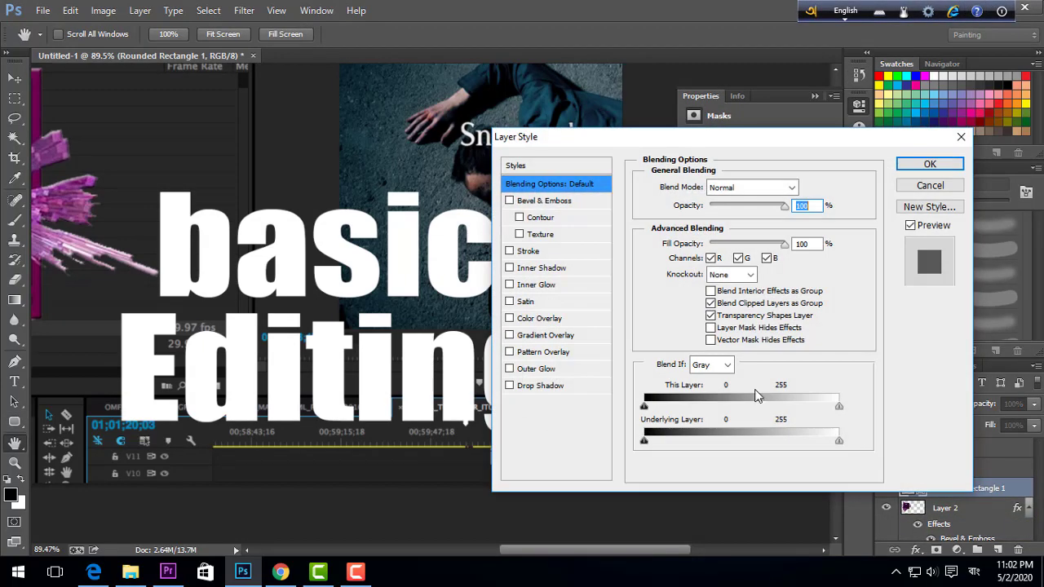
pyautogui.click(555, 319)
pyautogui.click(800, 188)
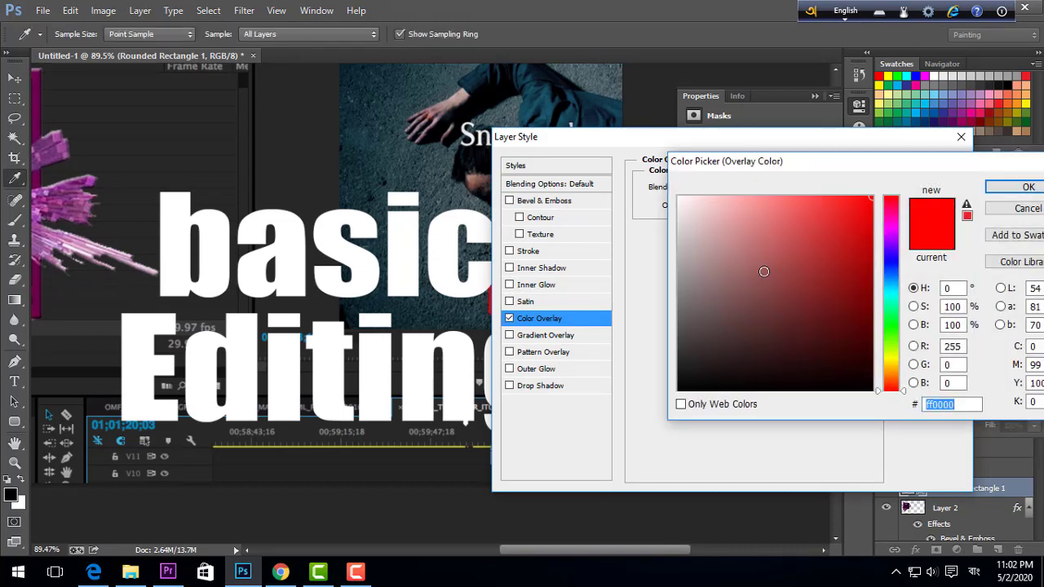
pyautogui.click(285, 145)
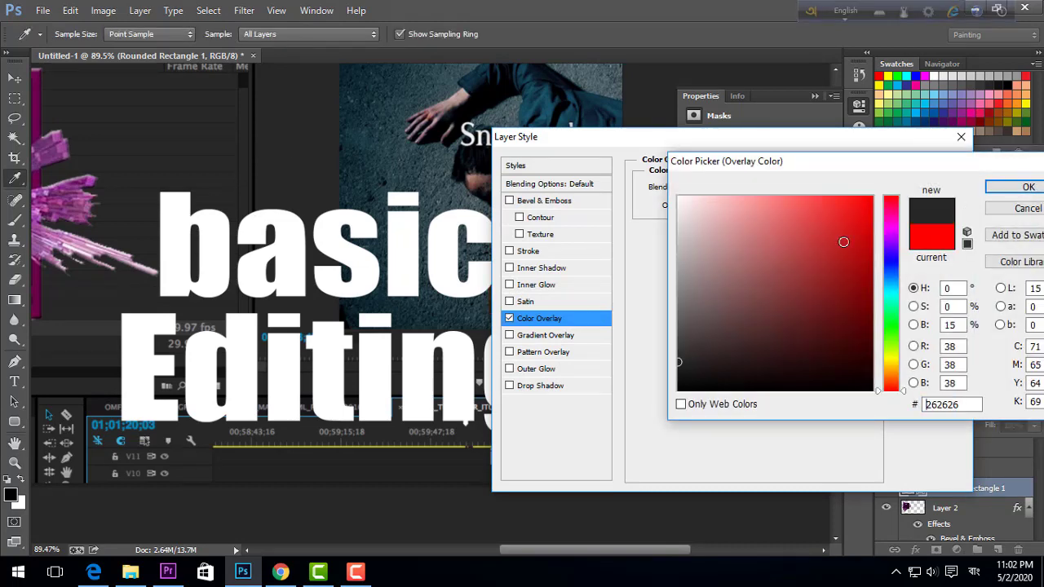
pyautogui.click(991, 190)
pyautogui.click(938, 169)
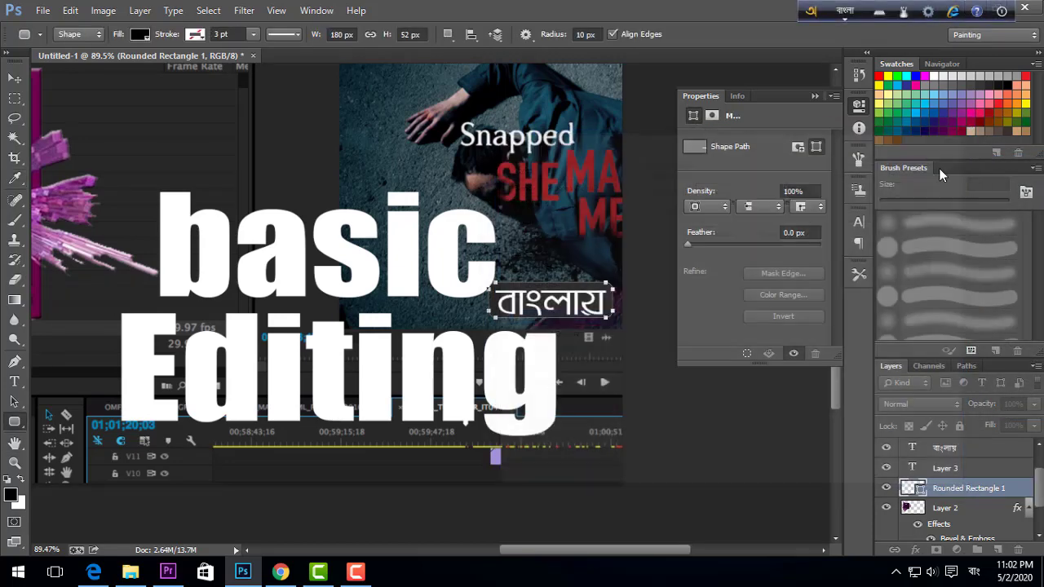
# Change the rounded rectangle's Color Overlay to the dark blue 102532, sampled from the image after trying other tones
pyautogui.click(12, 340)
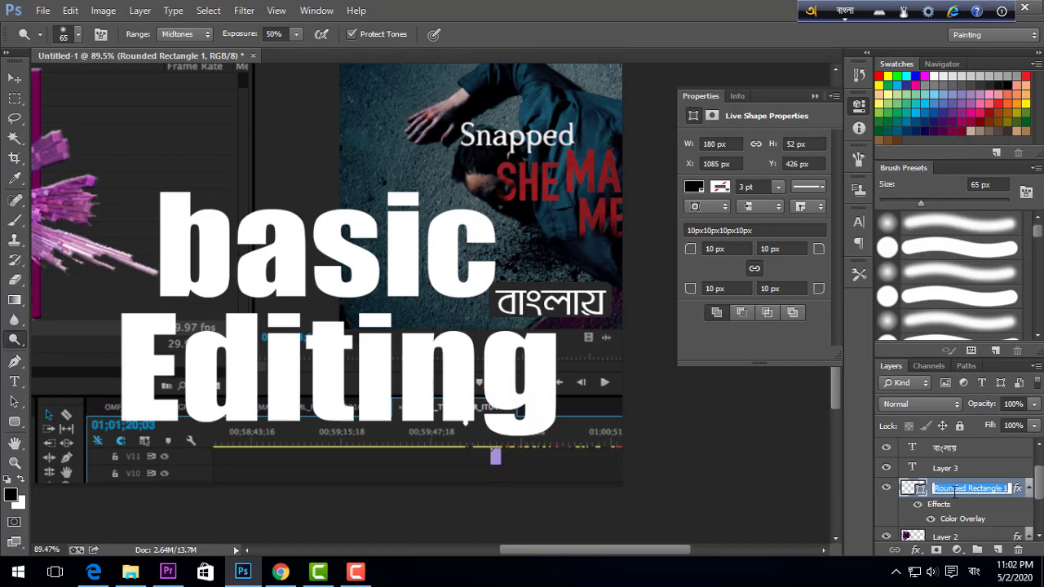
pyautogui.doubleClick(1019, 500)
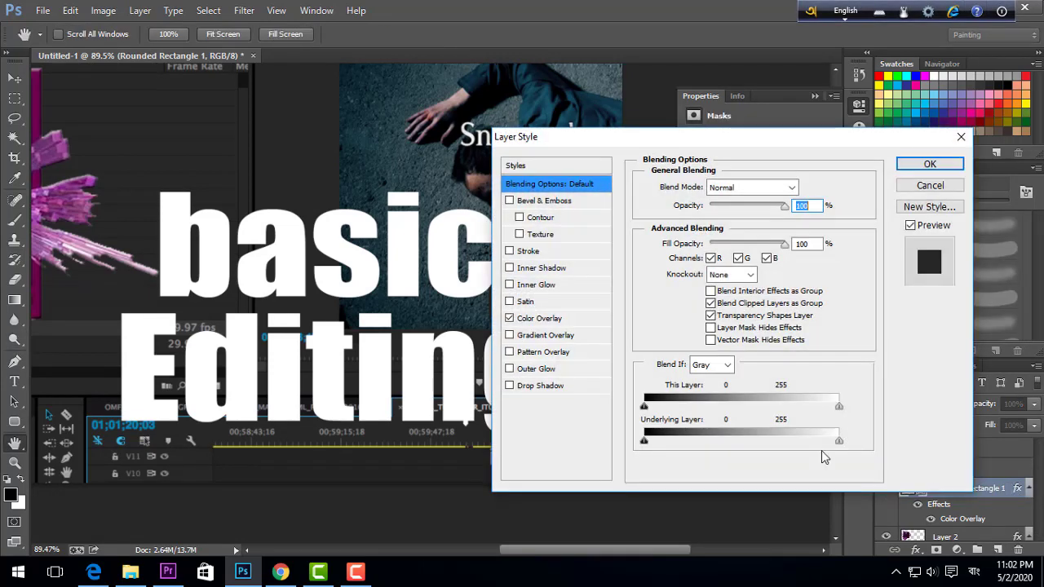
pyautogui.moveTo(633, 145); pyautogui.dragTo(798, 151)
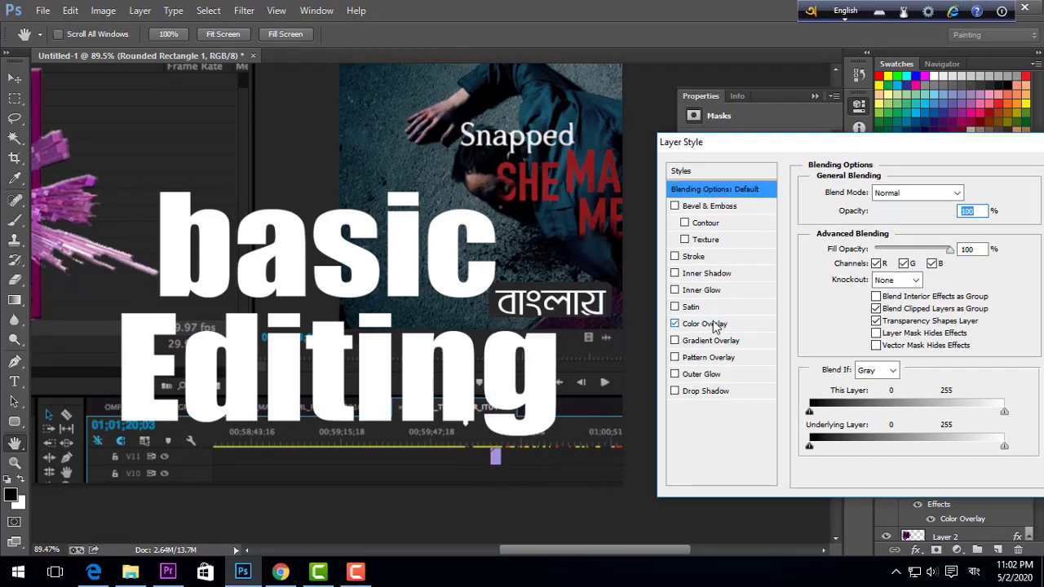
pyautogui.click(709, 324)
pyautogui.click(966, 196)
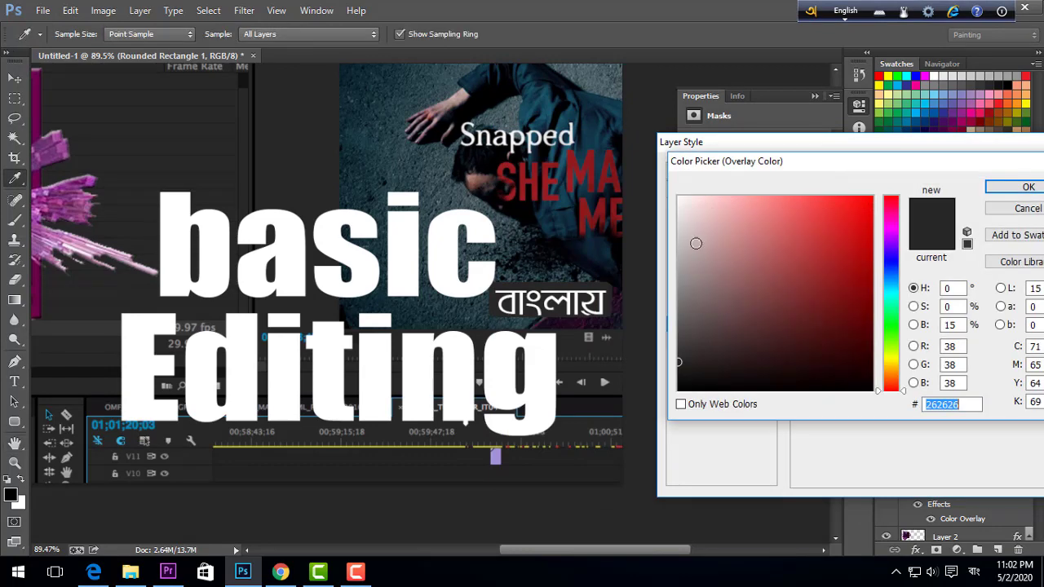
pyautogui.click(543, 276)
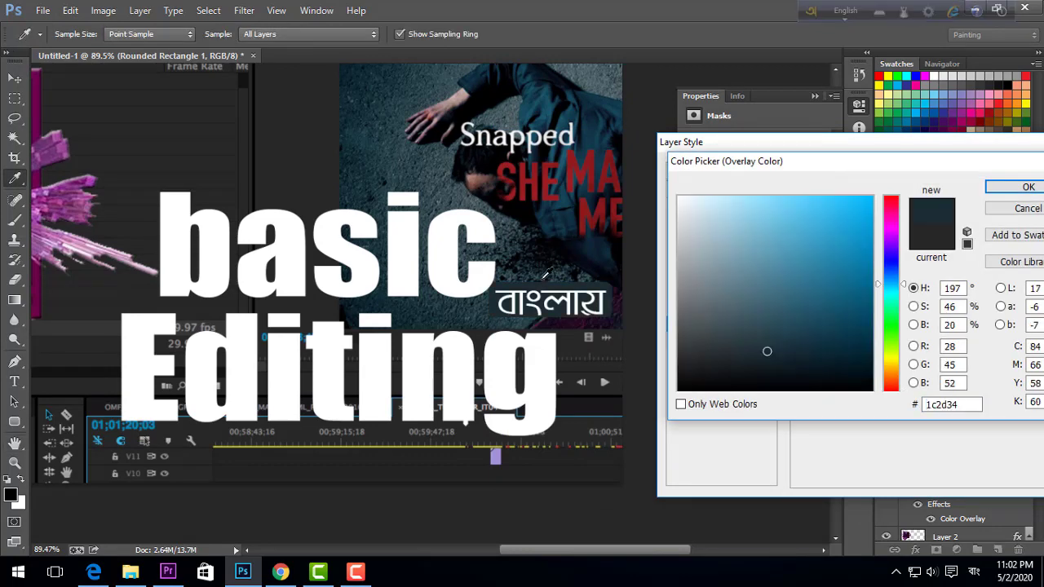
pyautogui.click(491, 290)
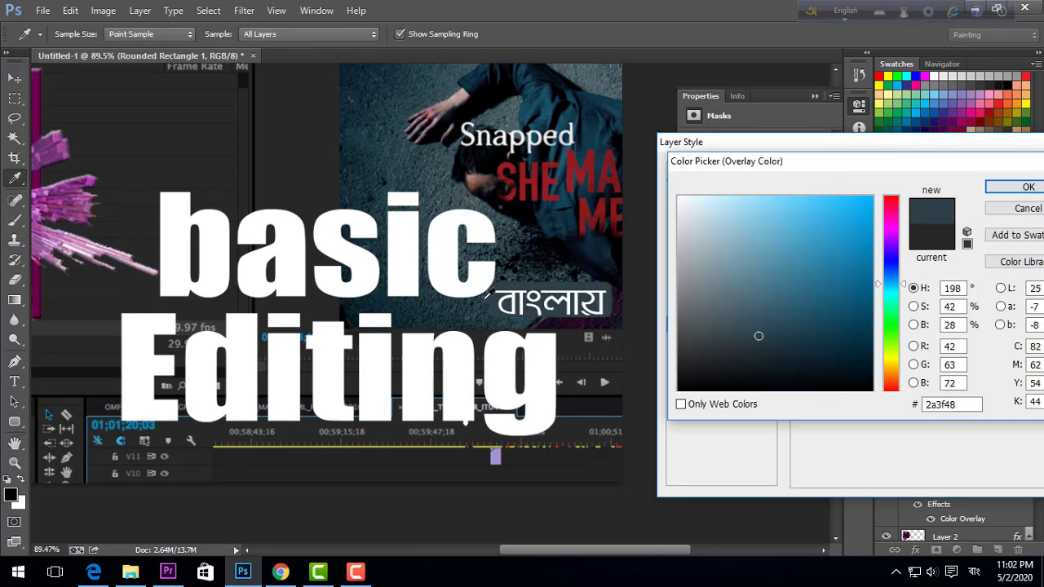
pyautogui.click(593, 244)
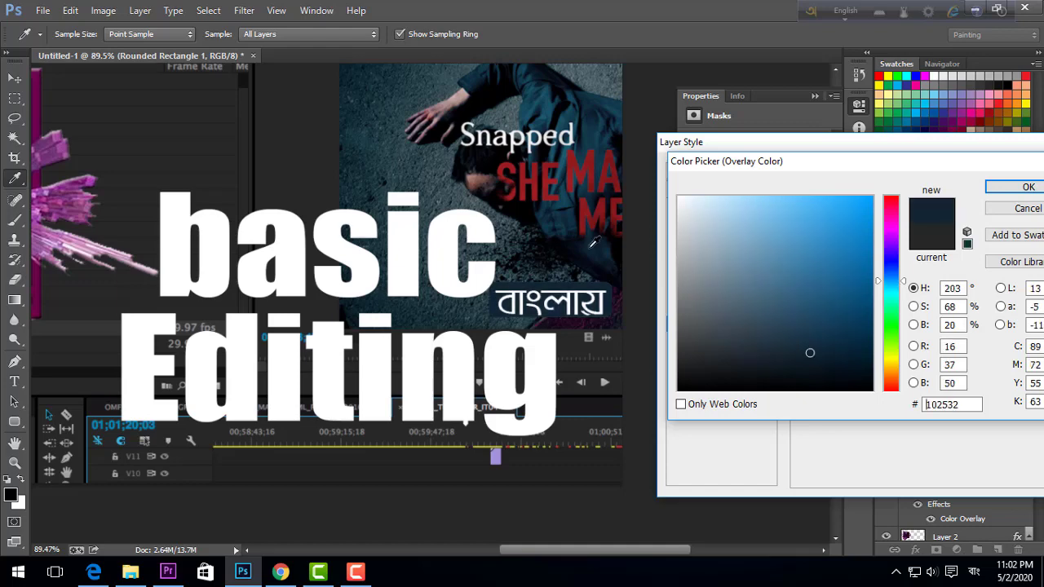
pyautogui.click(988, 190)
pyautogui.moveTo(980, 153); pyautogui.dragTo(852, 172)
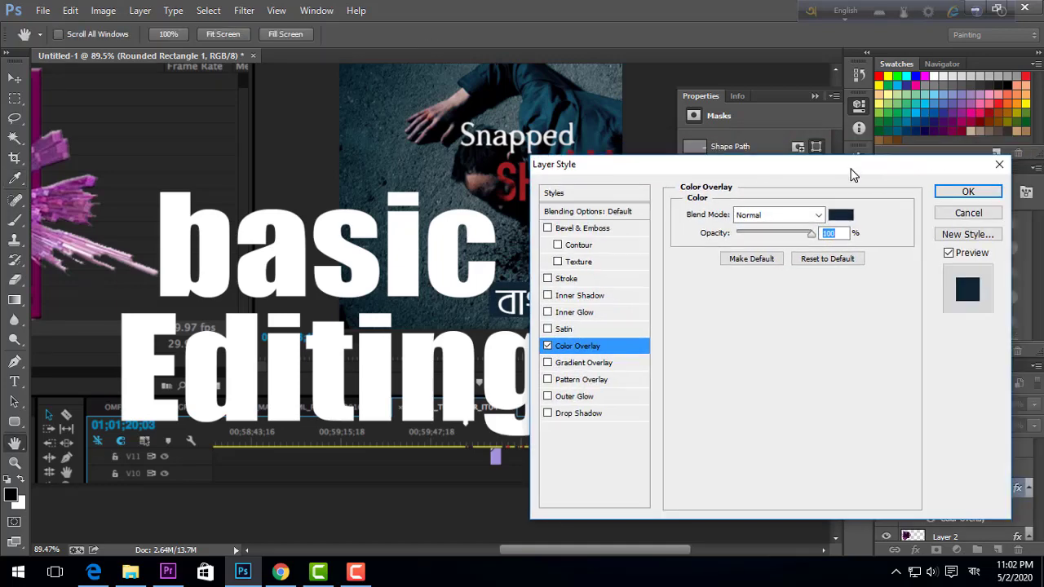
pyautogui.click(961, 191)
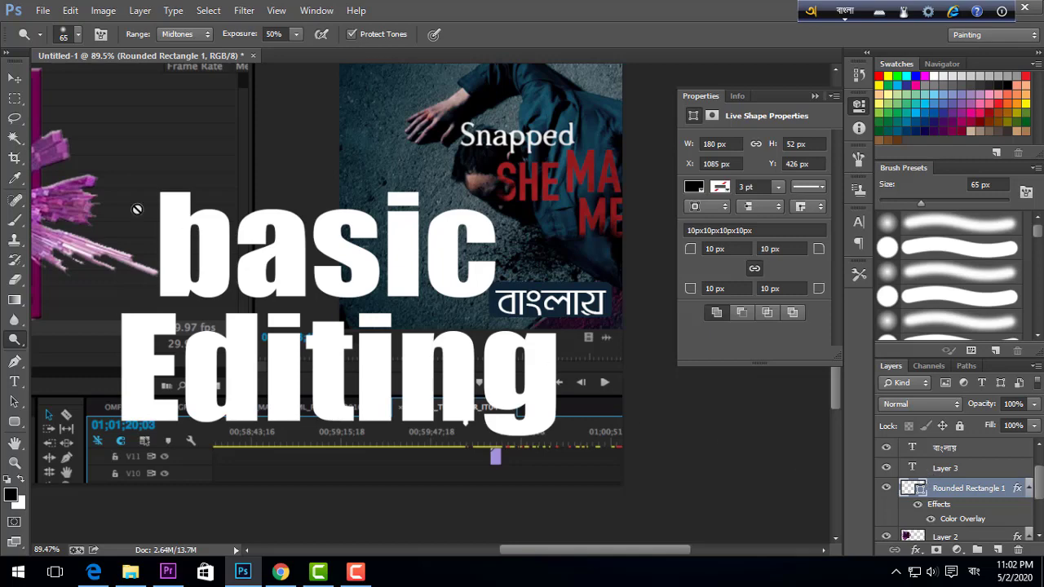
pyautogui.click(14, 79)
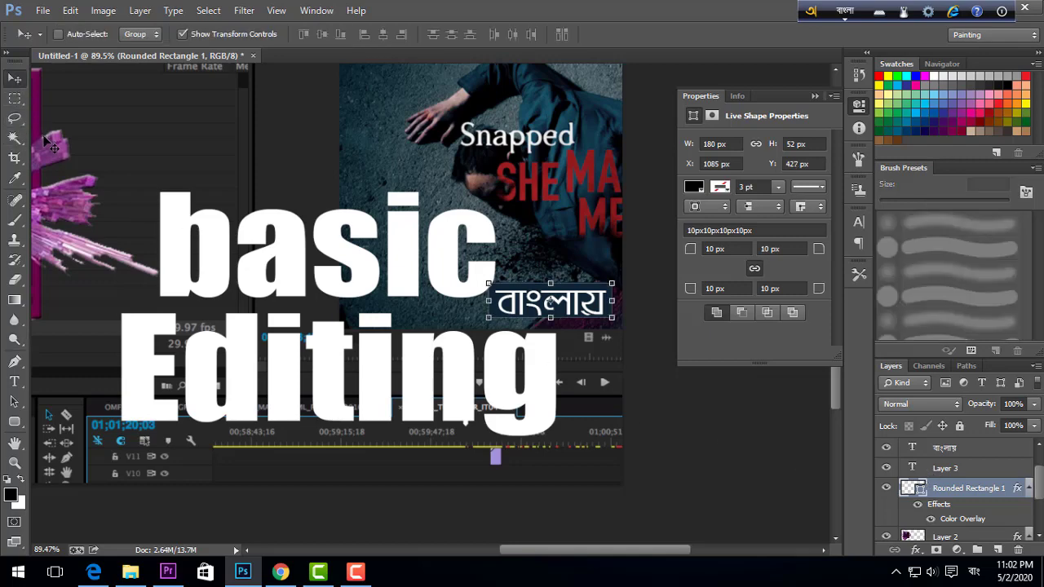
pyautogui.click(13, 201)
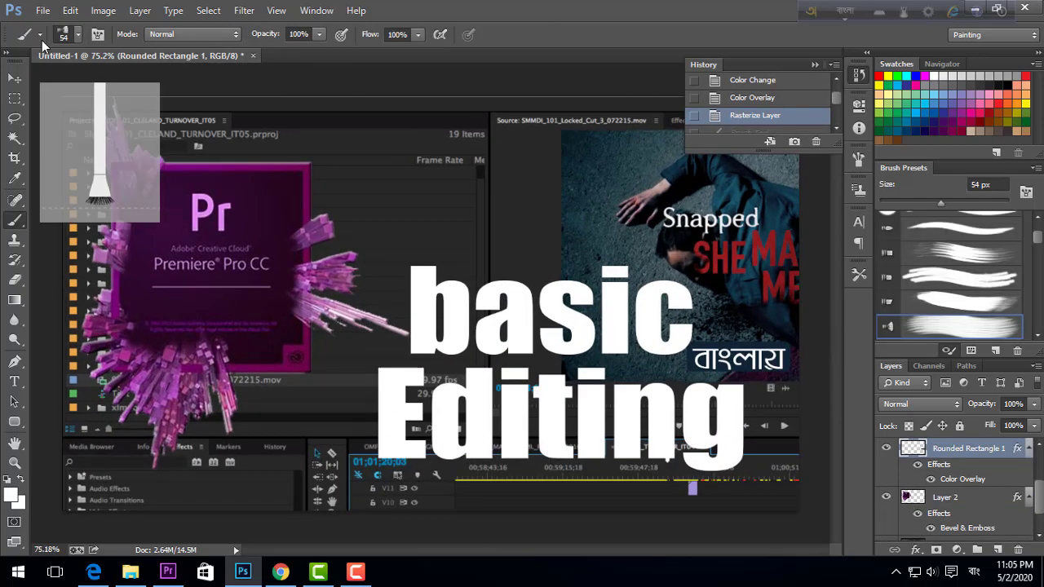
# Save the thumbnail as a JPEG named Untitled-1 in the Pictures folder, replacing the existing file and accepting the JPEG options
pyautogui.click(43, 9)
pyautogui.click(98, 189)
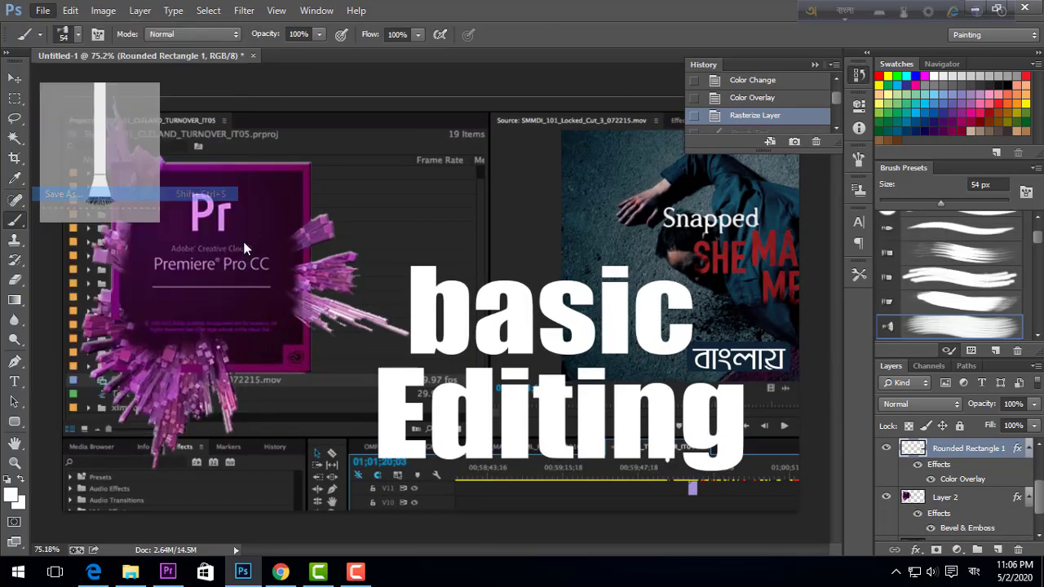
pyautogui.click(73, 162)
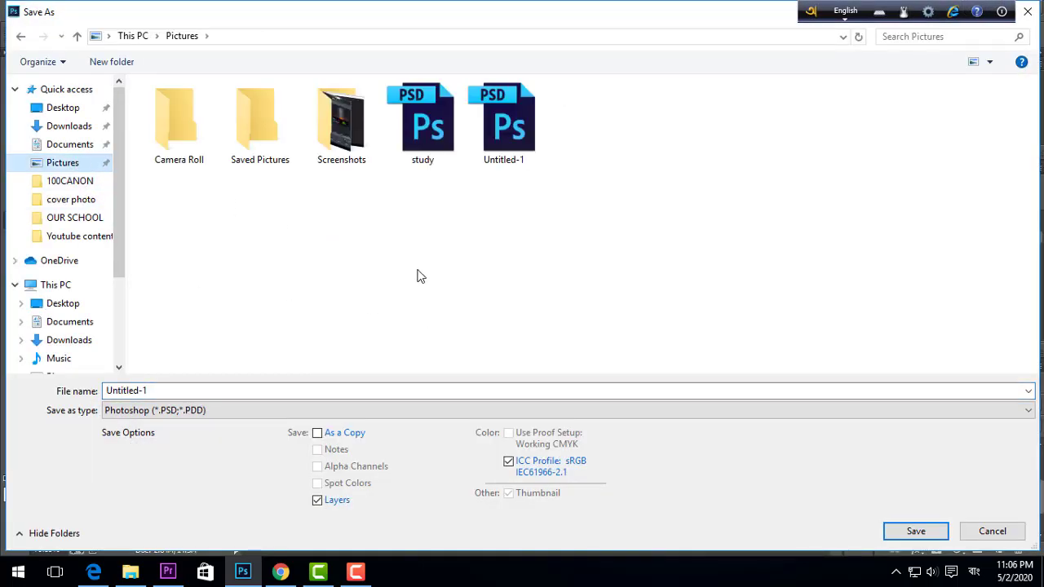
pyautogui.click(321, 411)
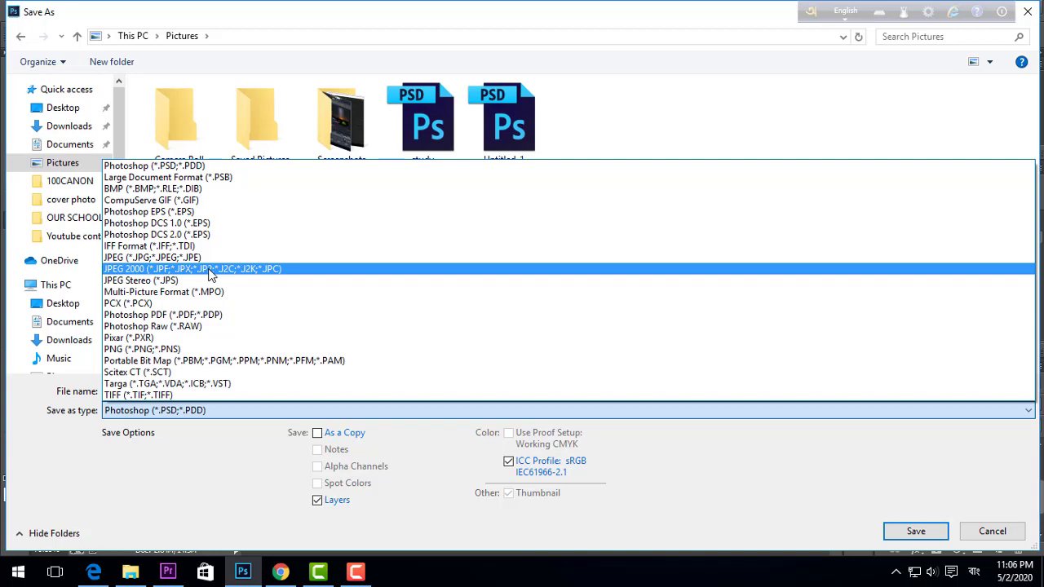
pyautogui.click(208, 258)
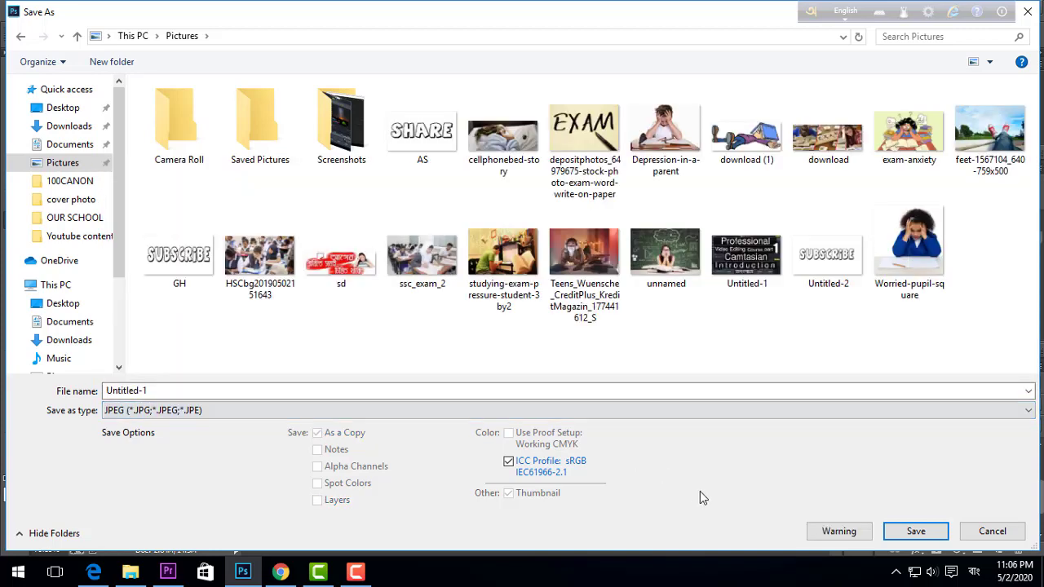
pyautogui.click(915, 533)
pyautogui.click(568, 291)
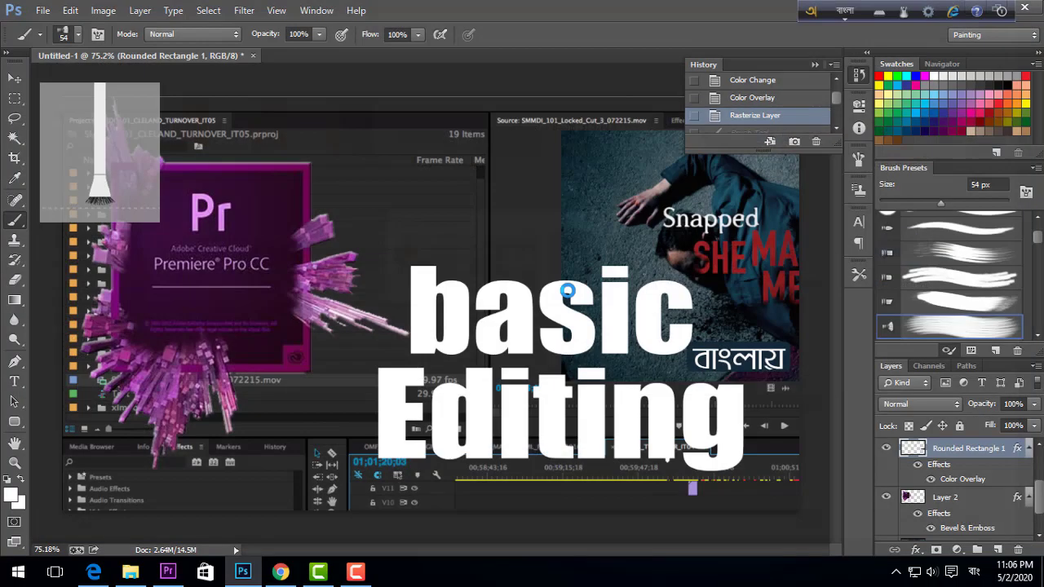
pyautogui.click(610, 141)
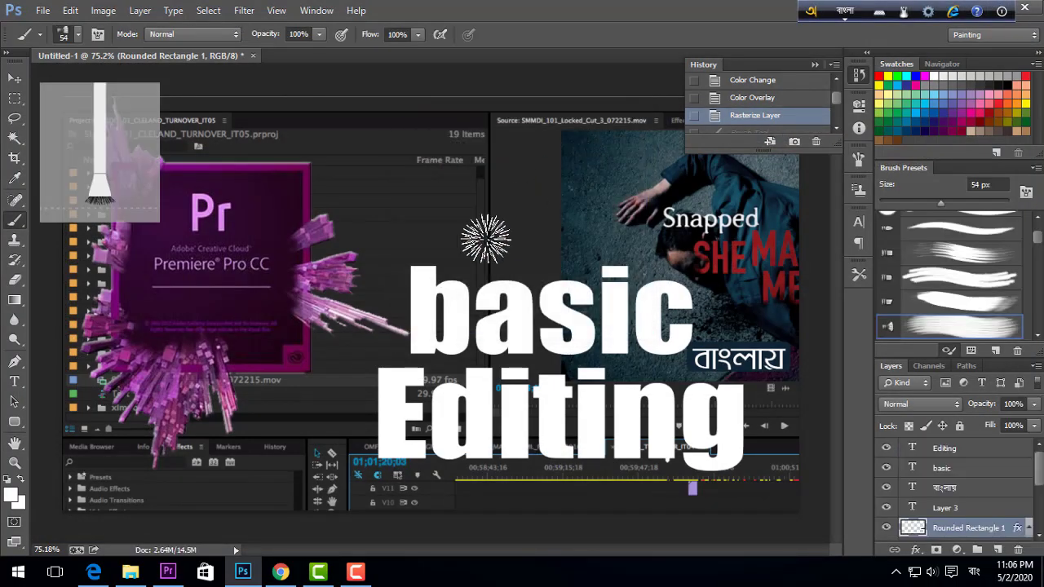
# Switch to File Explorer, open the exported Untitled-1 JPEG from the Pictures folder to check it, and close the viewer
pyautogui.click(131, 572)
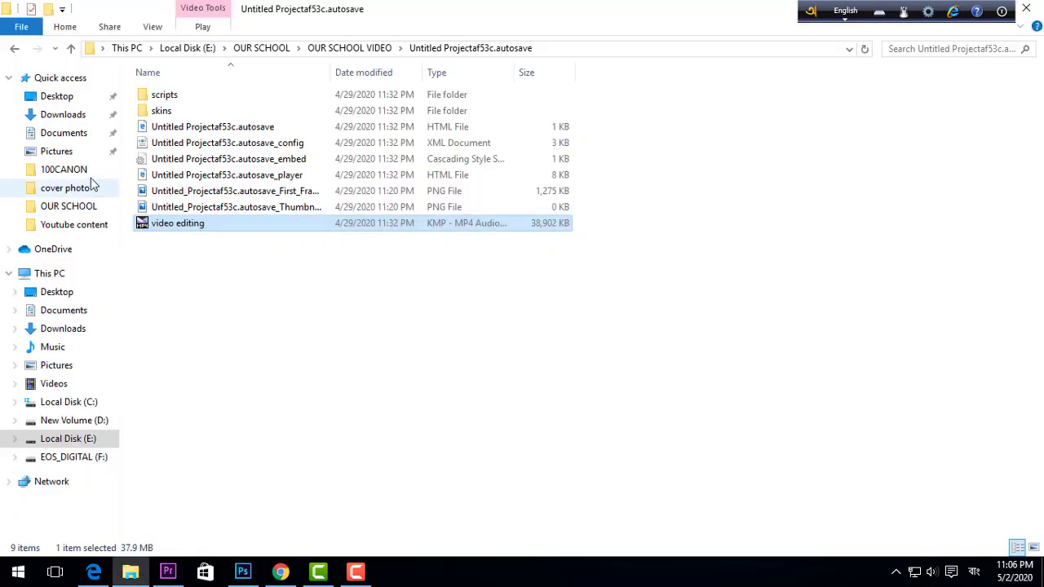
pyautogui.click(57, 151)
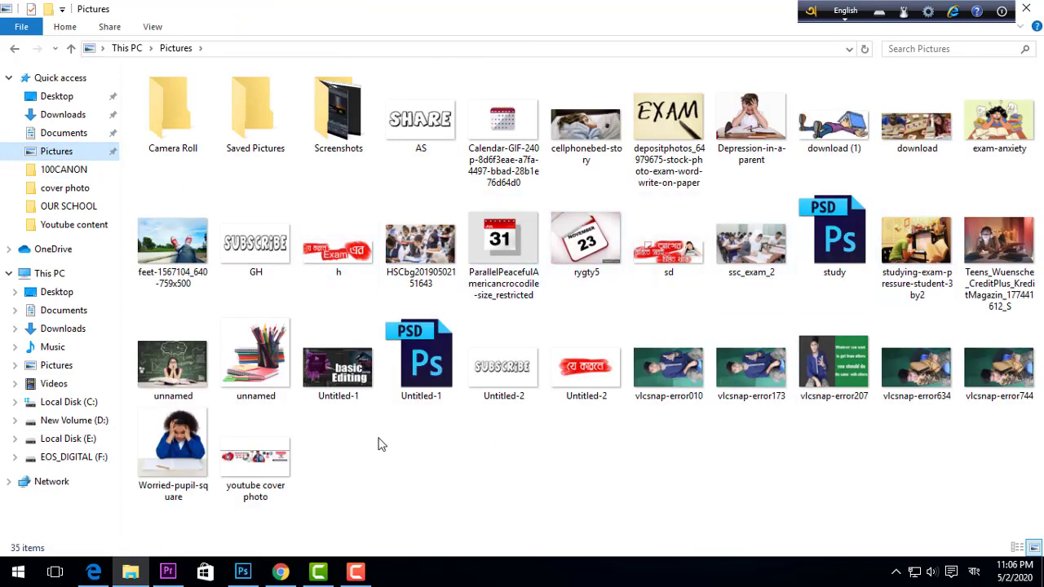
pyautogui.doubleClick(344, 380)
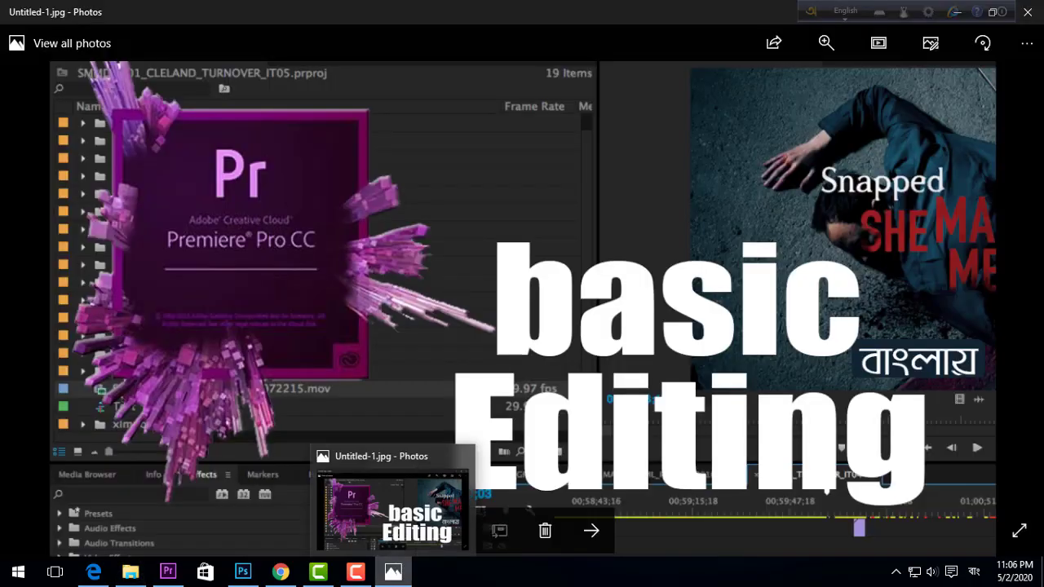
pyautogui.click(463, 462)
# Switch to Chrome to examine the video thumbnails in the YouTube results for "adobe premire pro", and return to Photoshop
pyautogui.click(280, 572)
pyautogui.scroll(5, 475, 323)
pyautogui.scroll(-5, 657, 226)
pyautogui.scroll(5, 658, 226)
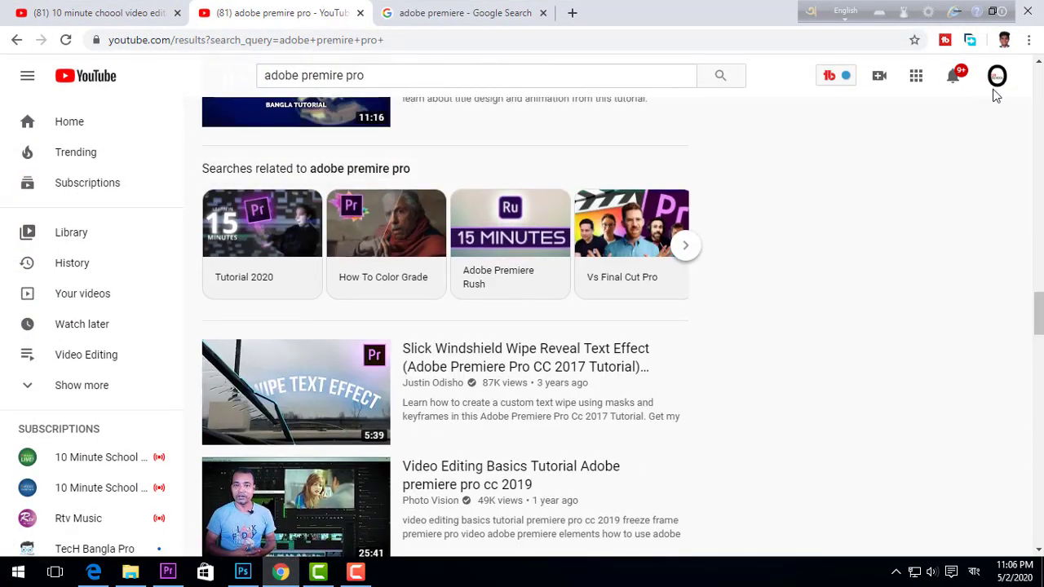
pyautogui.scroll(-9, 660, 245)
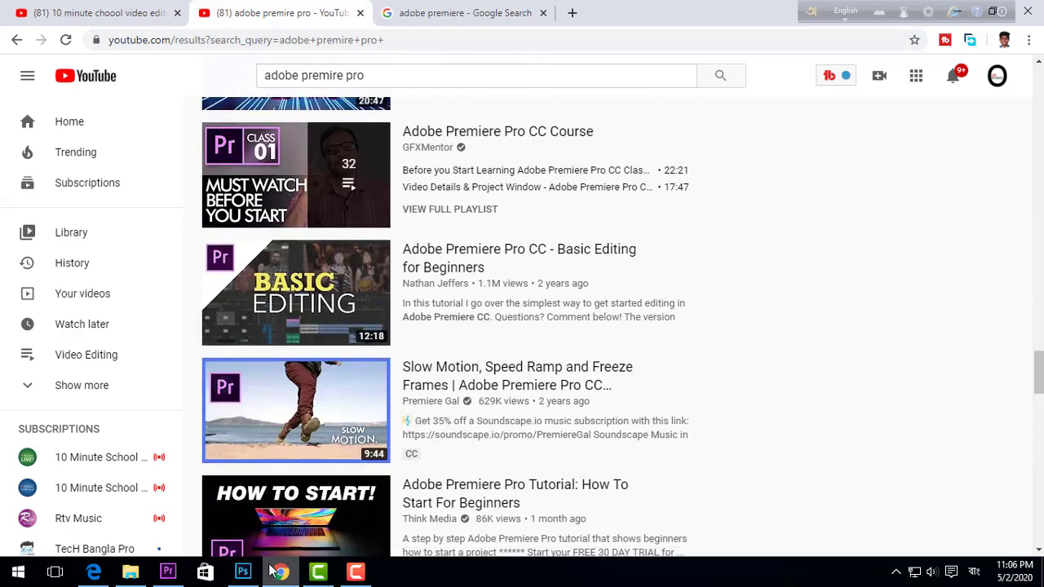
pyautogui.click(243, 572)
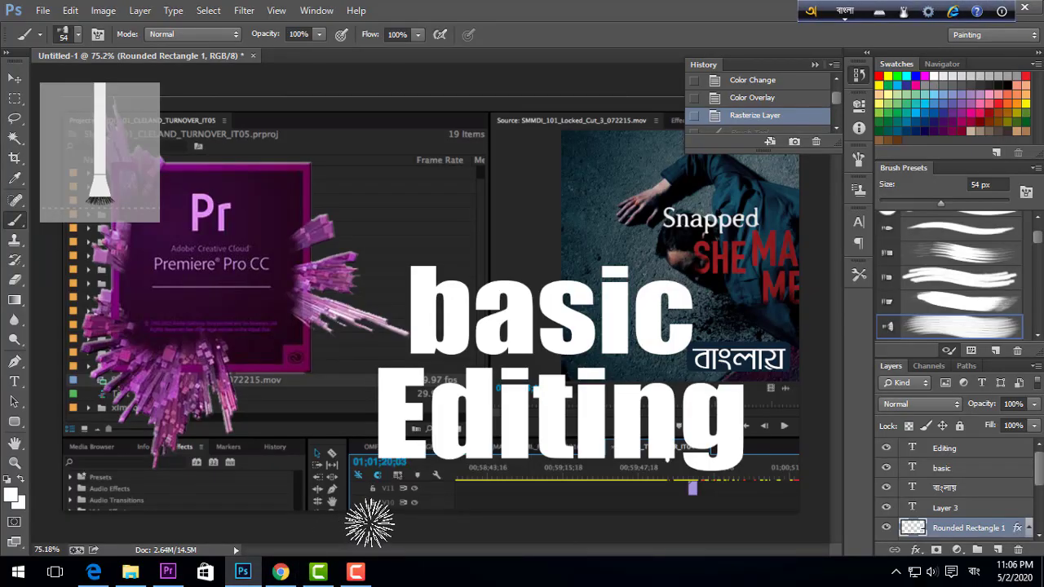